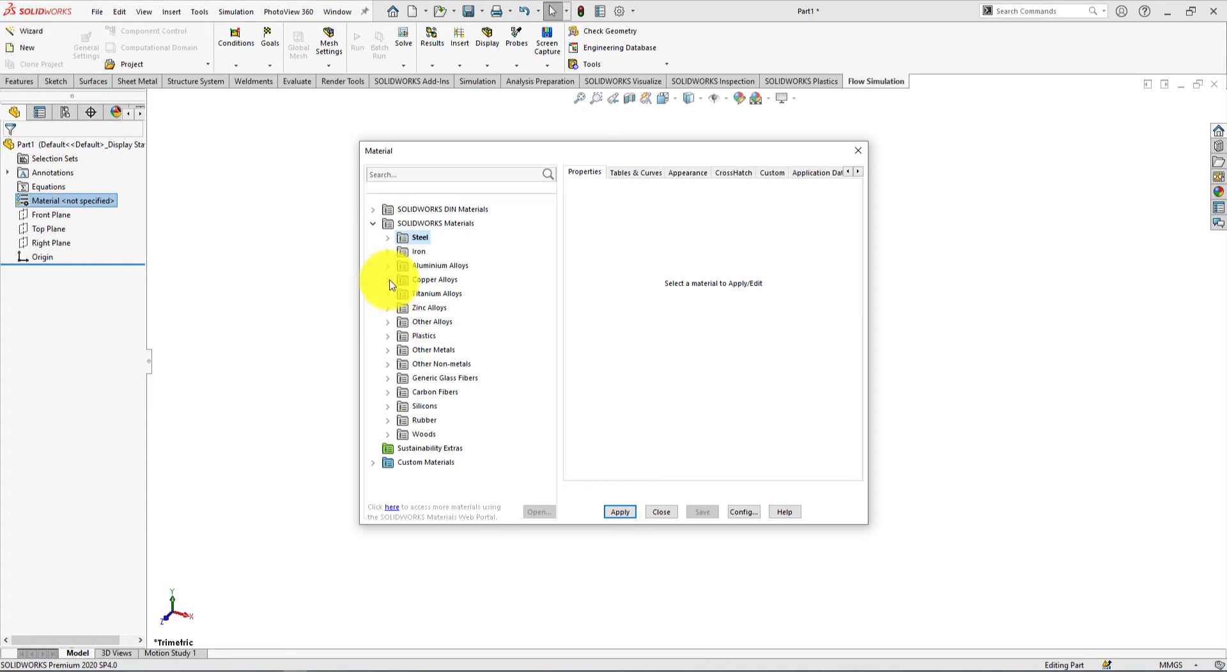
Step: Assign Brass from the Copper Alloys category as the part's material and close the material library
{"action": "left_click", "coordinate": [388, 280]}
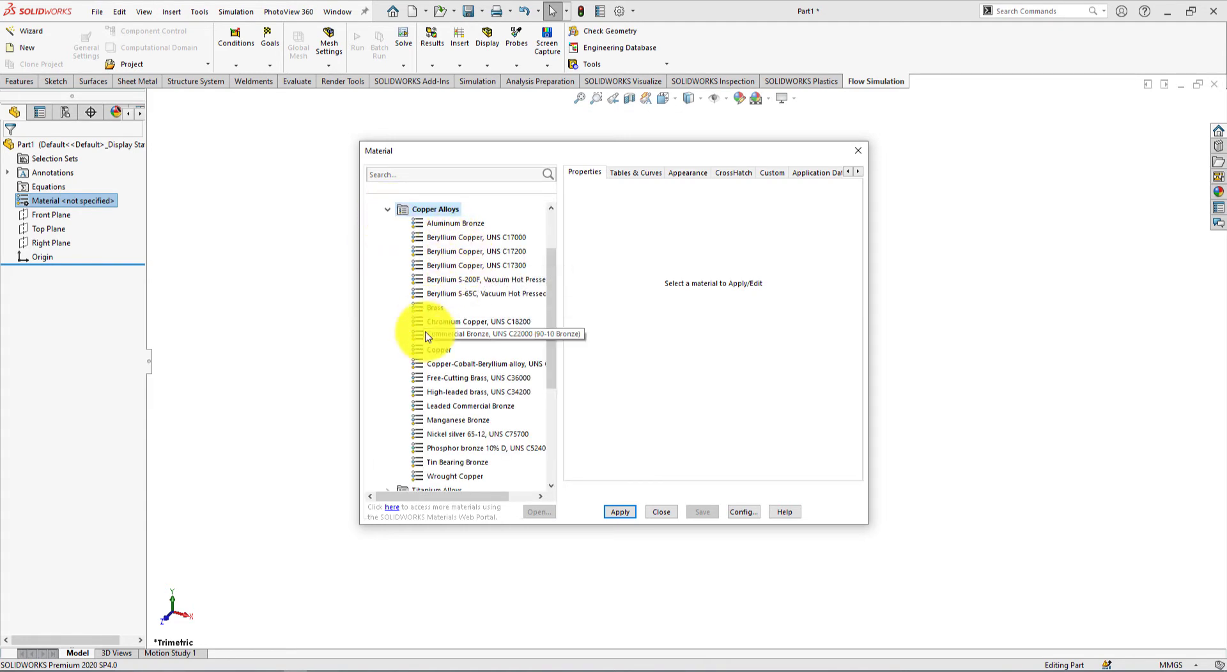
{"action": "left_click", "coordinate": [434, 308]}
{"action": "left_click", "coordinate": [635, 514]}
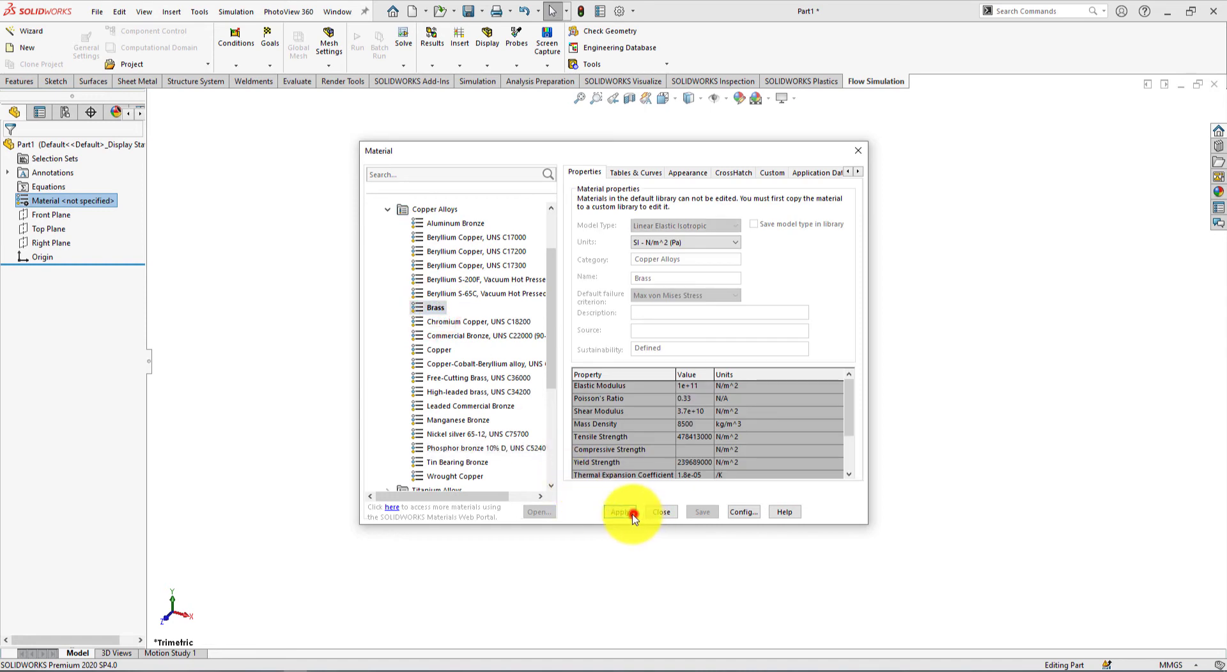
{"action": "left_click", "coordinate": [665, 512]}
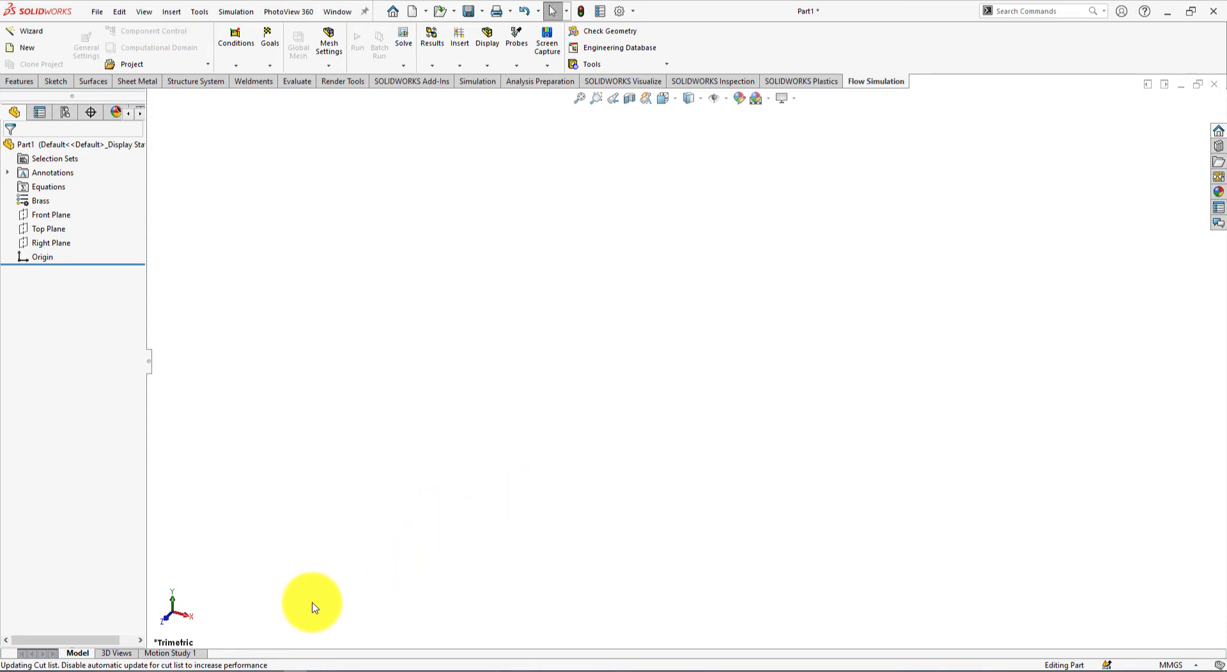
Step: Check the Exercise-69 reference drawing and start a sketch on the Front Plane
{"action": "left_click", "coordinate": [426, 553]}
{"action": "left_click", "coordinate": [698, 666]}
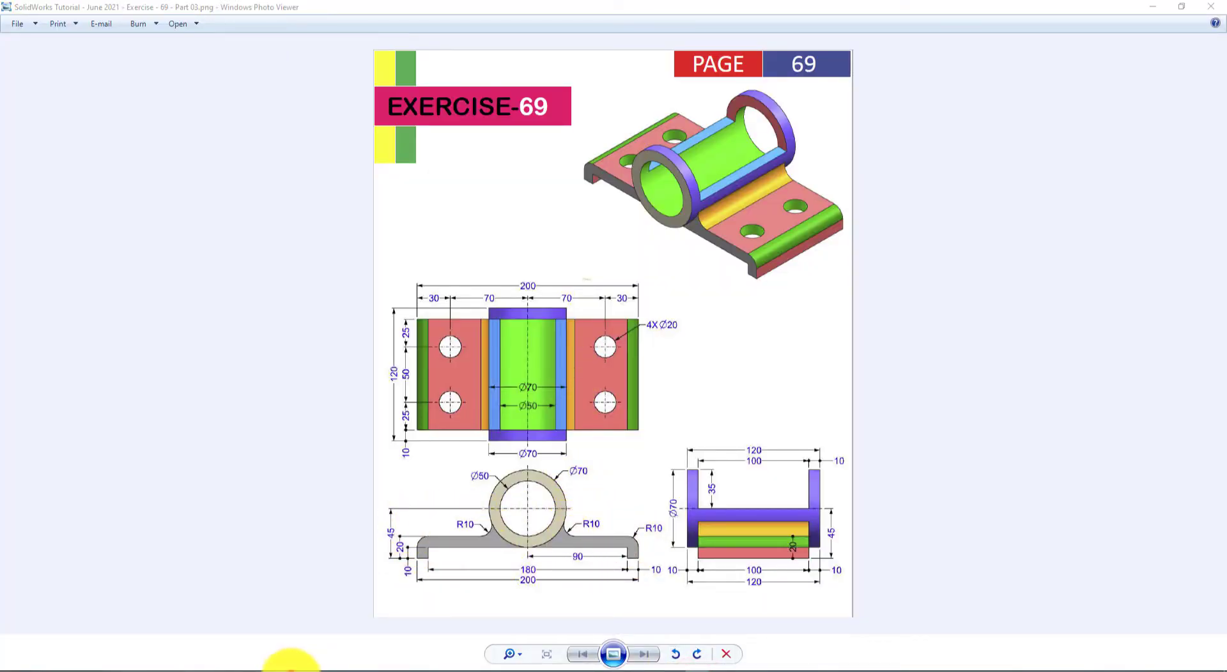
{"action": "left_click", "coordinate": [291, 668]}
{"action": "left_click", "coordinate": [44, 220]}
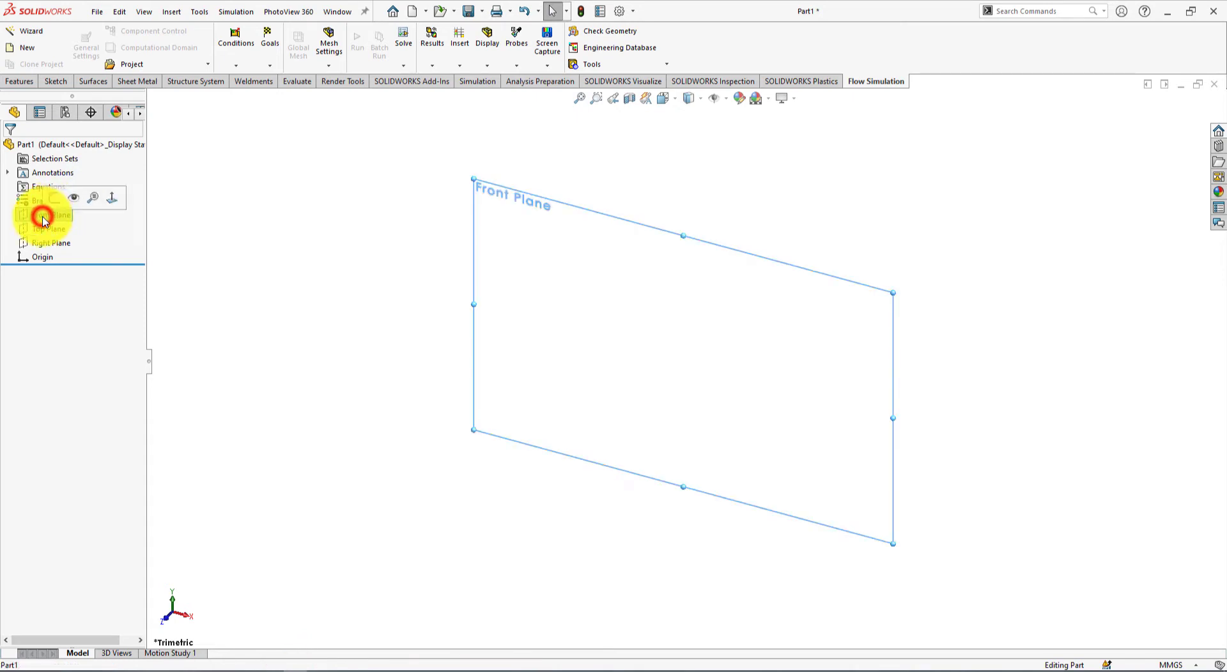
{"action": "left_click", "coordinate": [57, 202]}
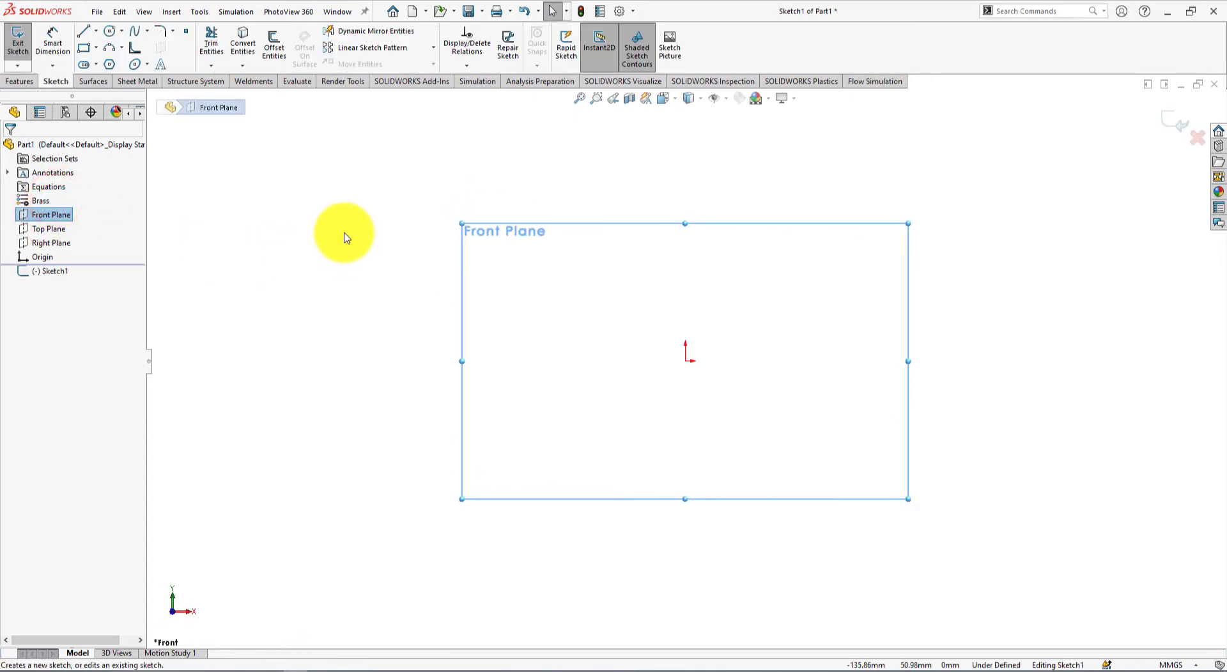
Step: Sketch a center rectangle about 190 mm wide and 58 mm high, centred on the origin
{"action": "left_click", "coordinate": [96, 48]}
{"action": "left_click", "coordinate": [112, 77]}
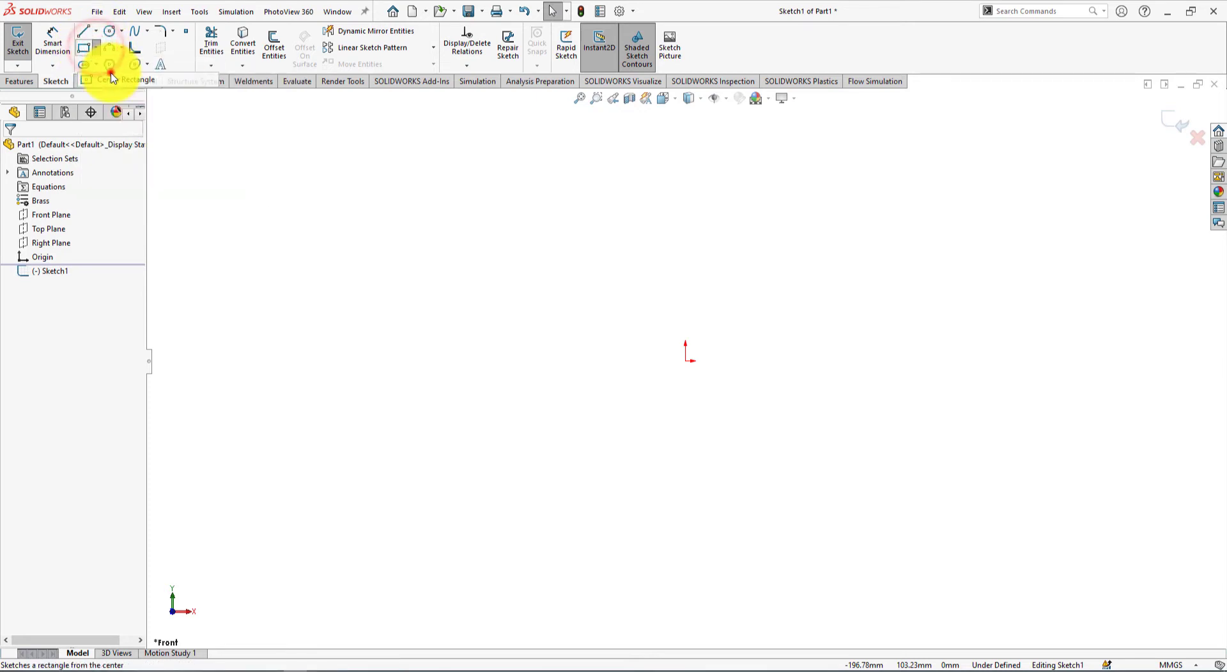
{"action": "left_click", "coordinate": [685, 362]}
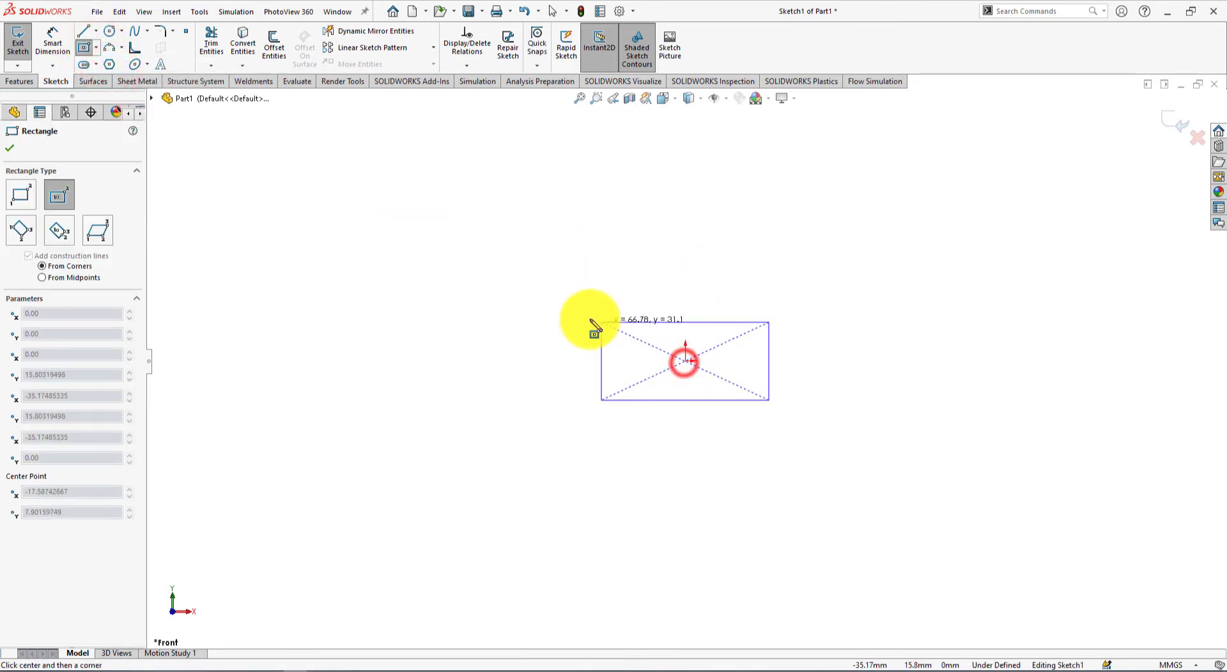
{"action": "left_click", "coordinate": [446, 288]}
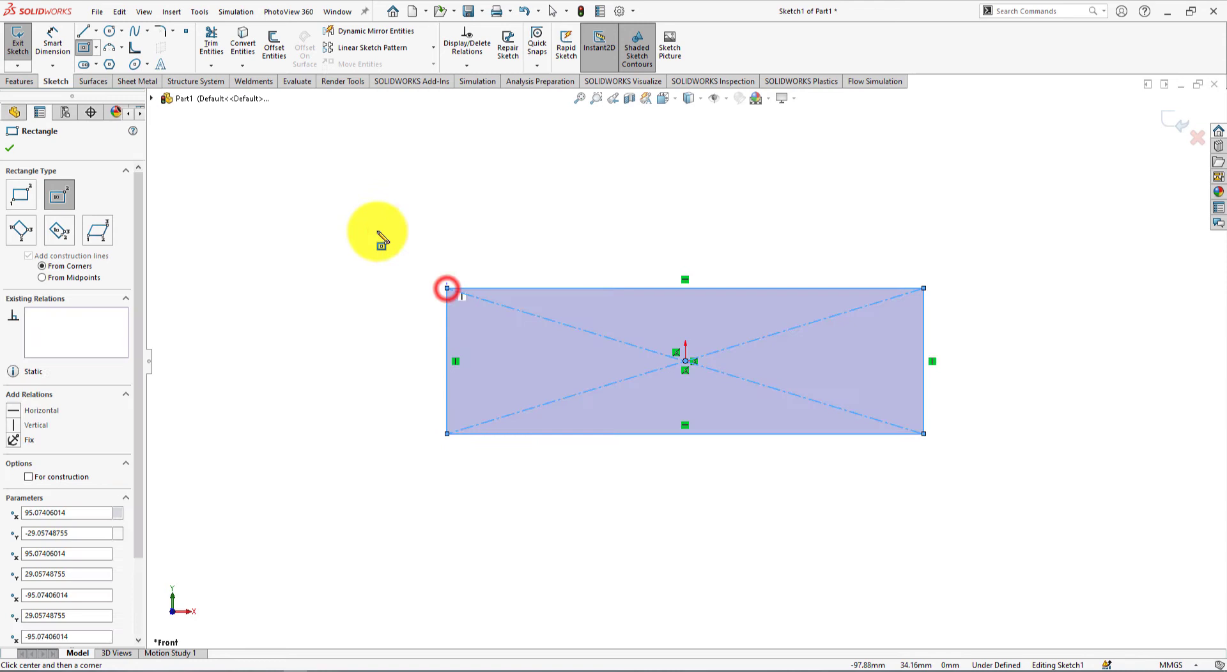
{"action": "key", "text": "Escape"}
Step: Dimension the rectangle's lower edge to 200 mm, checking the width against the reference drawing and dismissing the unrelated Adobe Creative Cloud message
{"action": "left_click", "coordinate": [53, 36]}
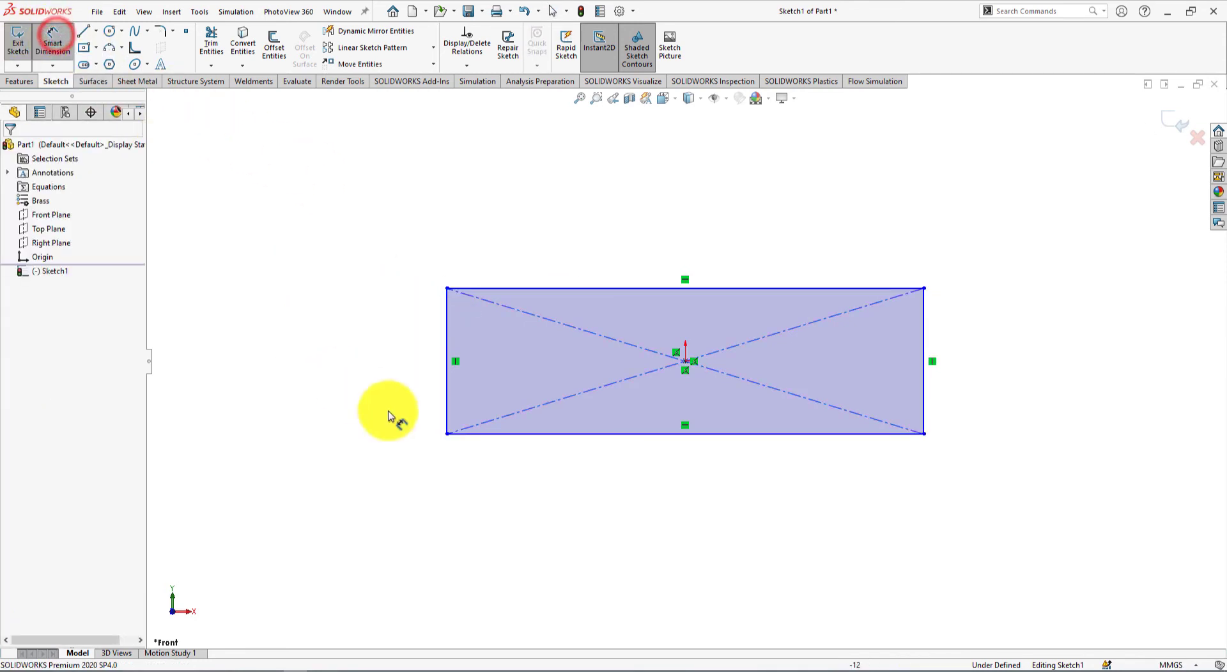
{"action": "left_click", "coordinate": [533, 436]}
{"action": "left_click", "coordinate": [707, 485]}
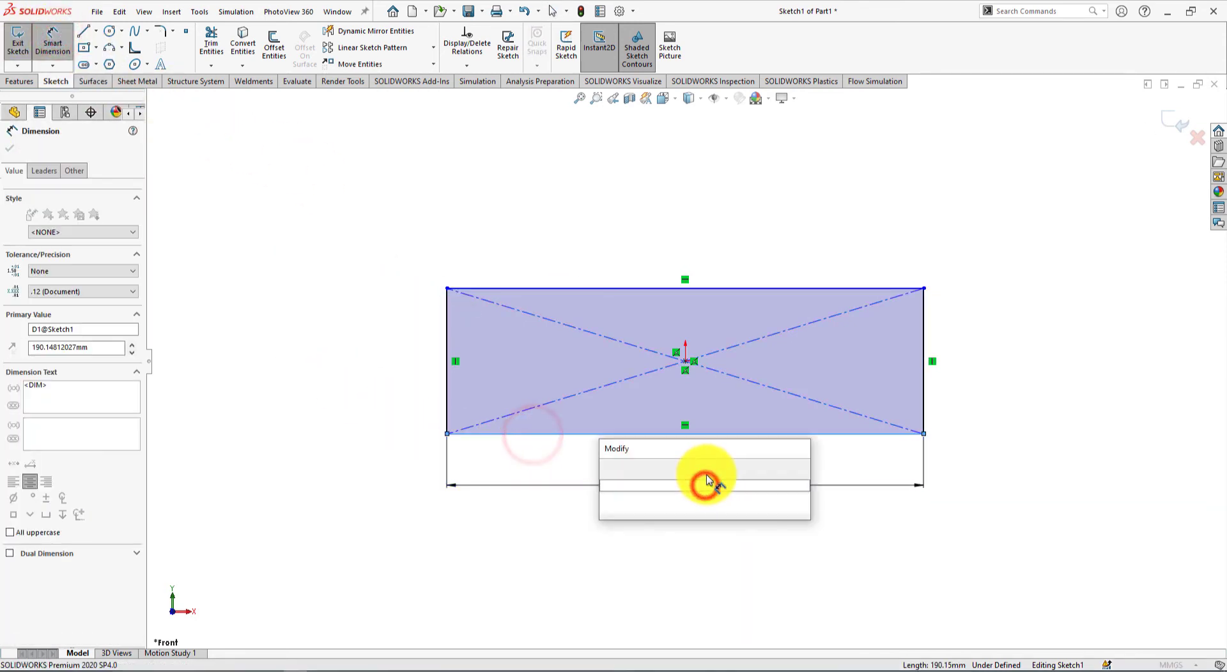
{"action": "left_click", "coordinate": [696, 670]}
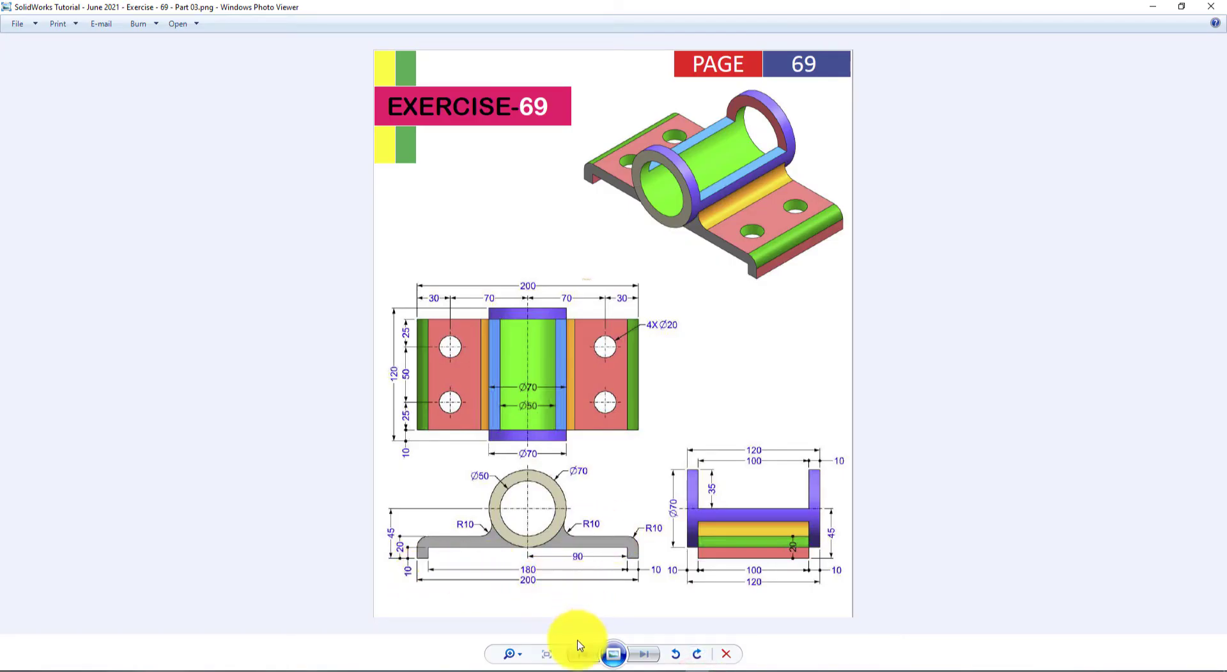
{"action": "left_click", "coordinate": [699, 670]}
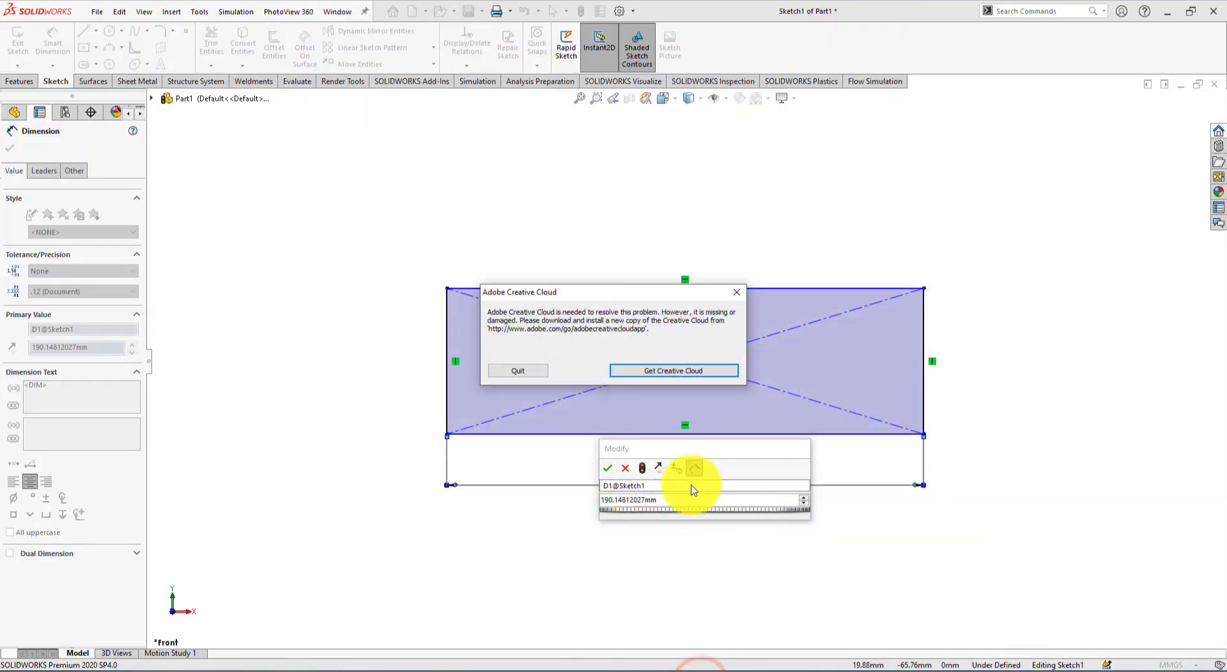
{"action": "left_click", "coordinate": [524, 371]}
{"action": "left_click", "coordinate": [681, 500]}
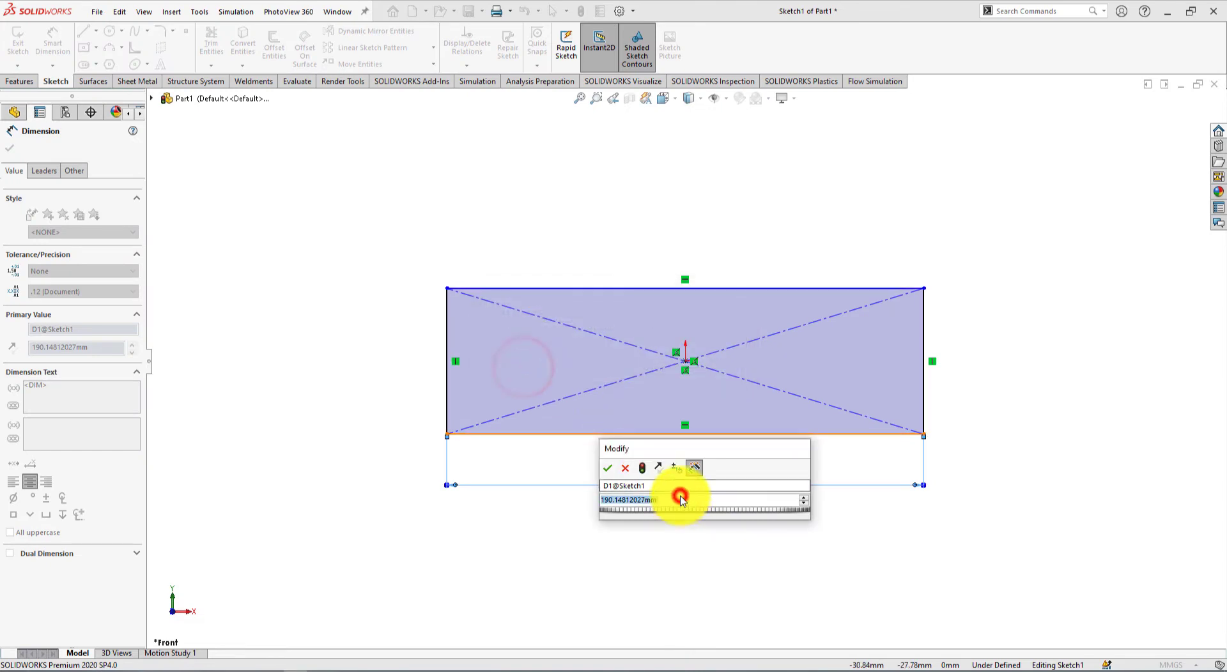
{"action": "type", "text": "200"}
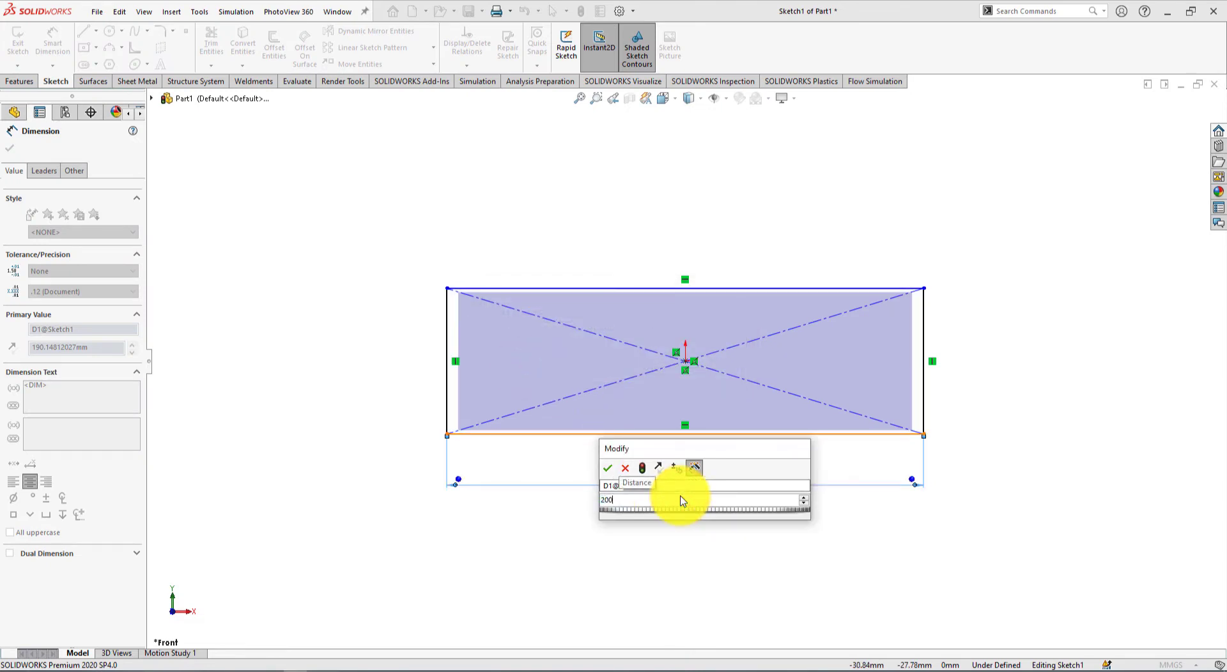
{"action": "key", "text": "Return"}
Step: Dimension the rectangle's left side to 20 mm, checking the height against the reference drawing
{"action": "left_click", "coordinate": [446, 401]}
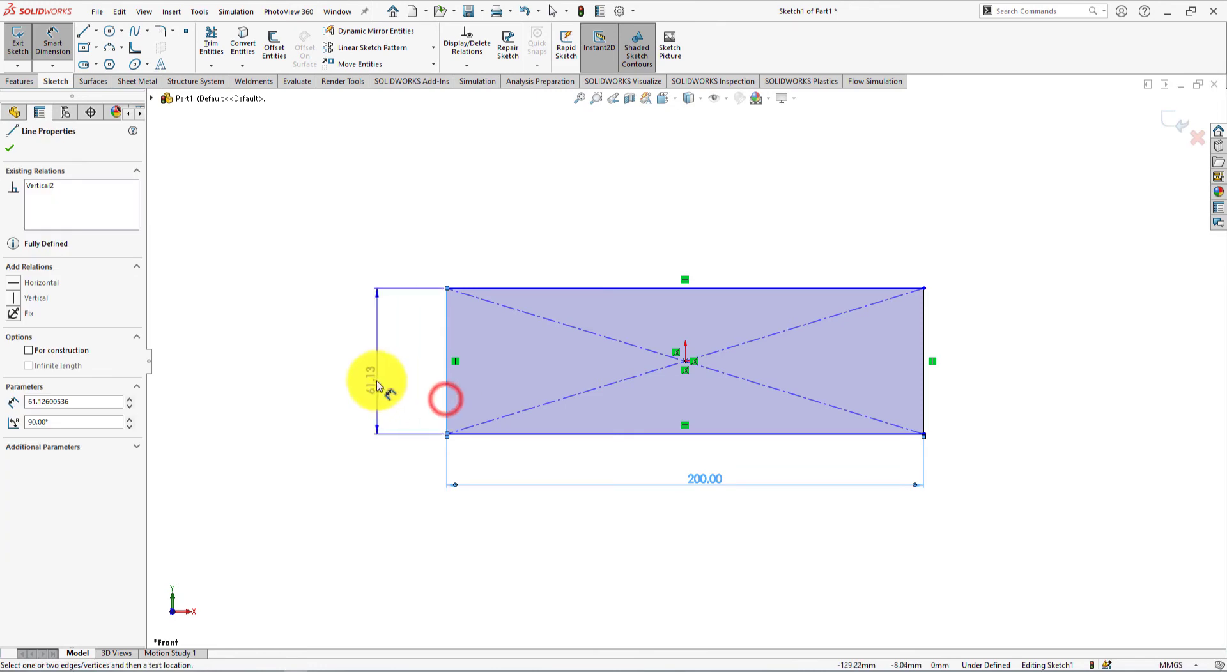
{"action": "left_click", "coordinate": [376, 380]}
{"action": "key", "text": "alt+Tab"}
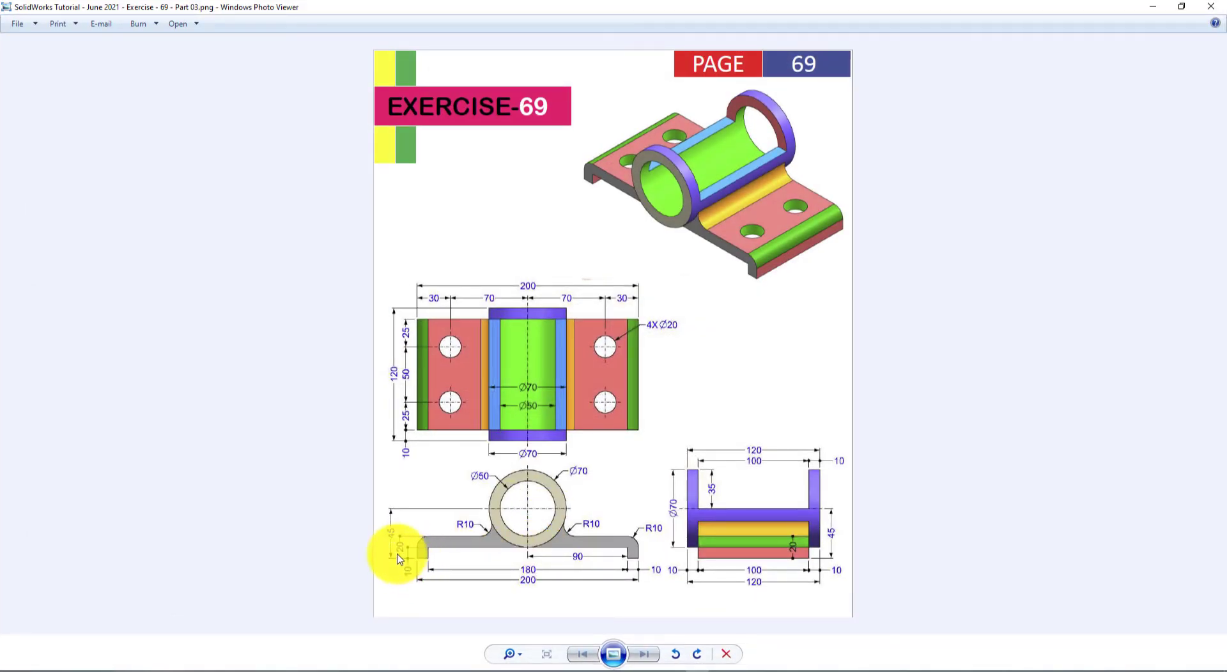
{"action": "key", "text": "alt+Tab"}
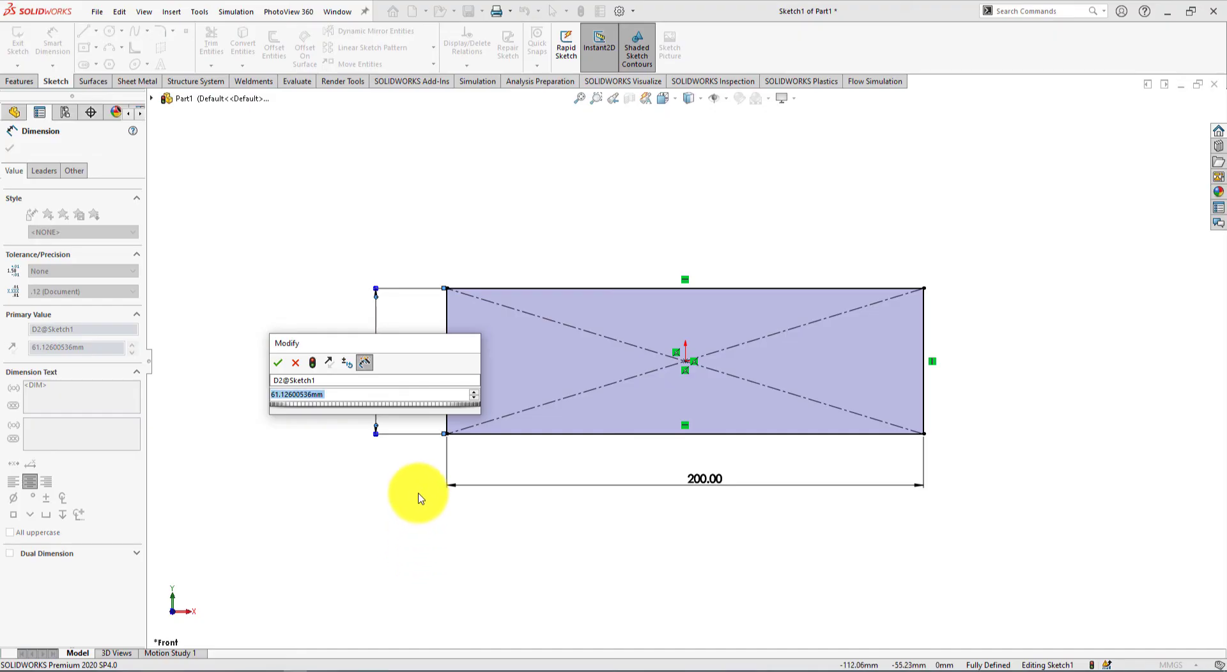
{"action": "type", "text": "20"}
{"action": "key", "text": "Return"}
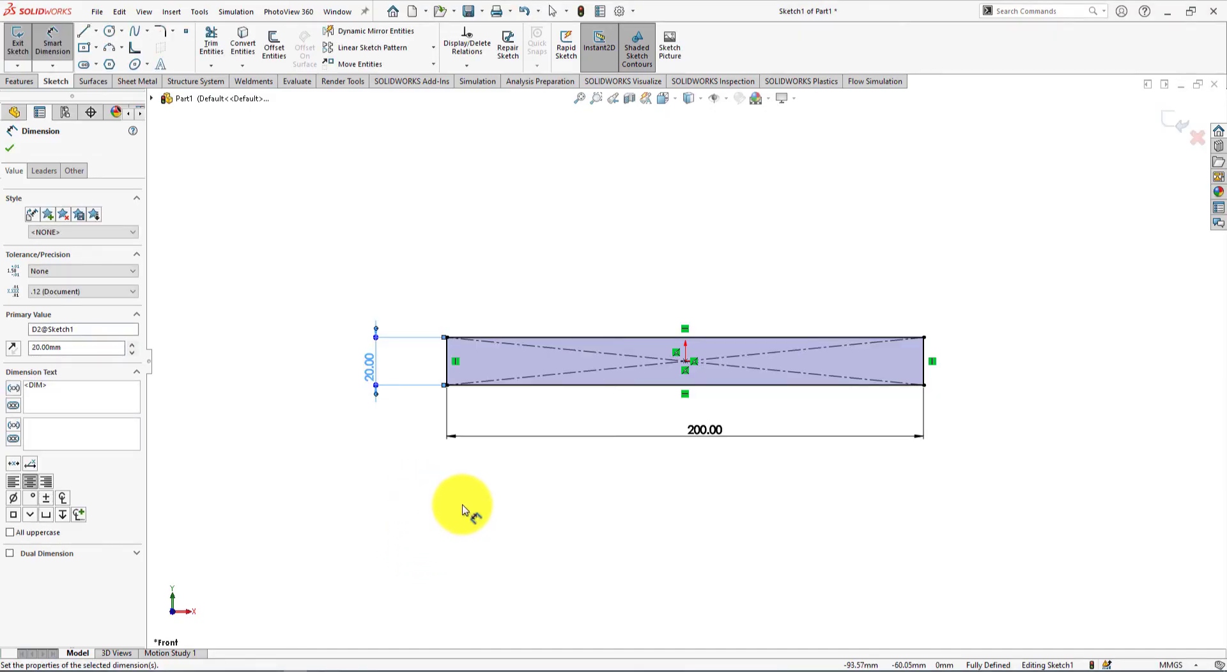
Step: Sketch a corner rectangle about 160 by 12 mm inside the first one, with its base on the outer rectangle's lower edge
{"action": "scroll", "coordinate": [707, 351], "scroll_direction": "down", "scroll_amount": 1}
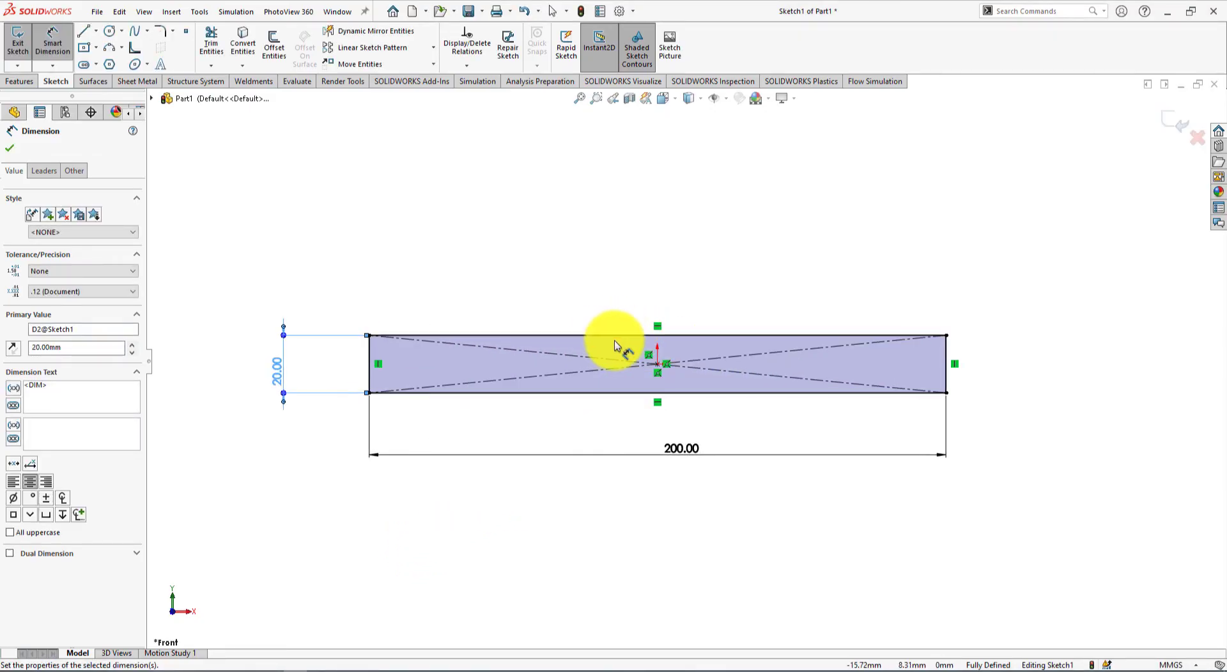
{"action": "key", "text": "alt+Tab"}
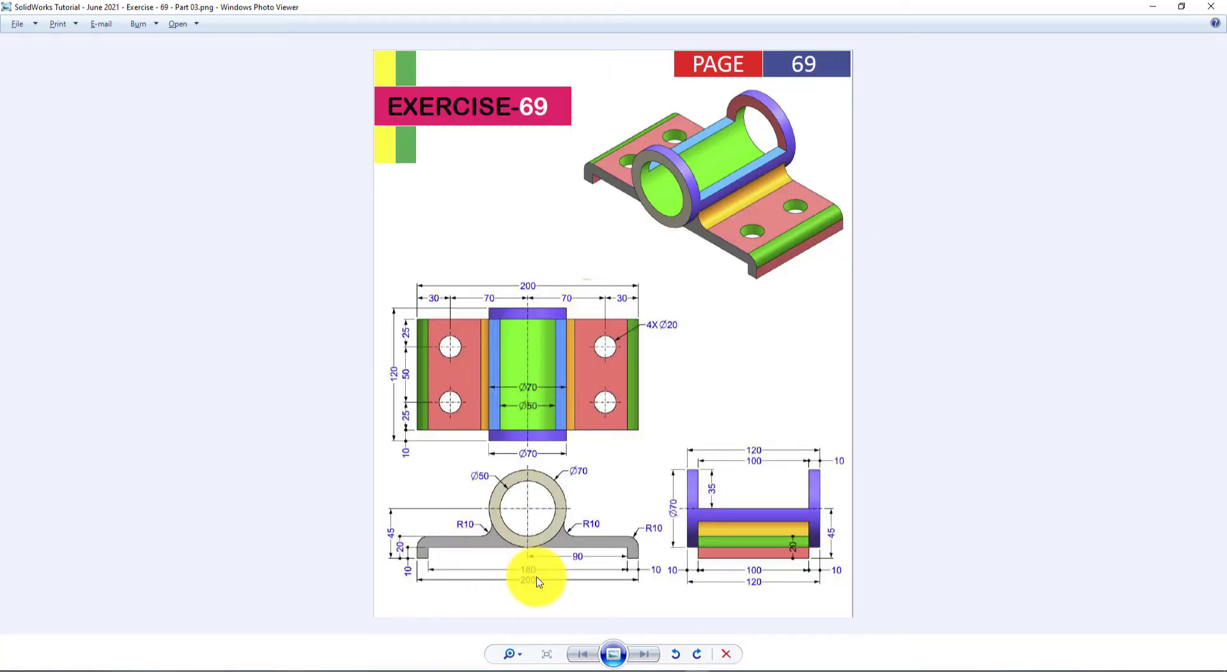
{"action": "key", "text": "alt+Tab"}
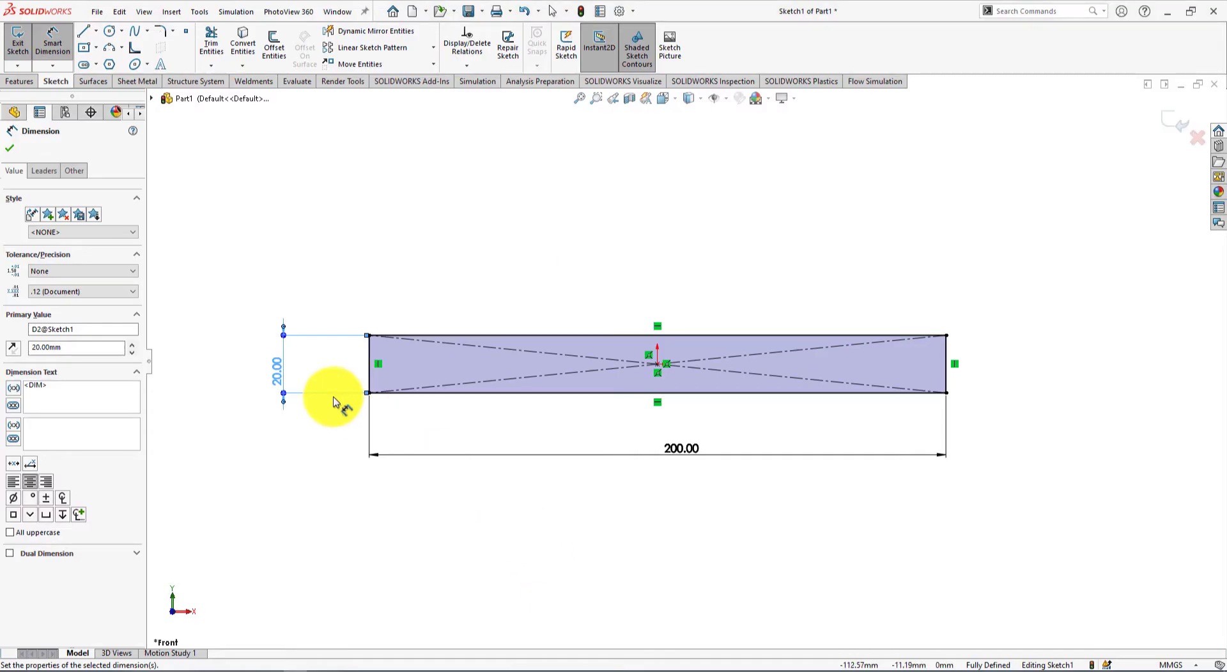
{"action": "left_click", "coordinate": [94, 49]}
{"action": "left_click", "coordinate": [108, 65]}
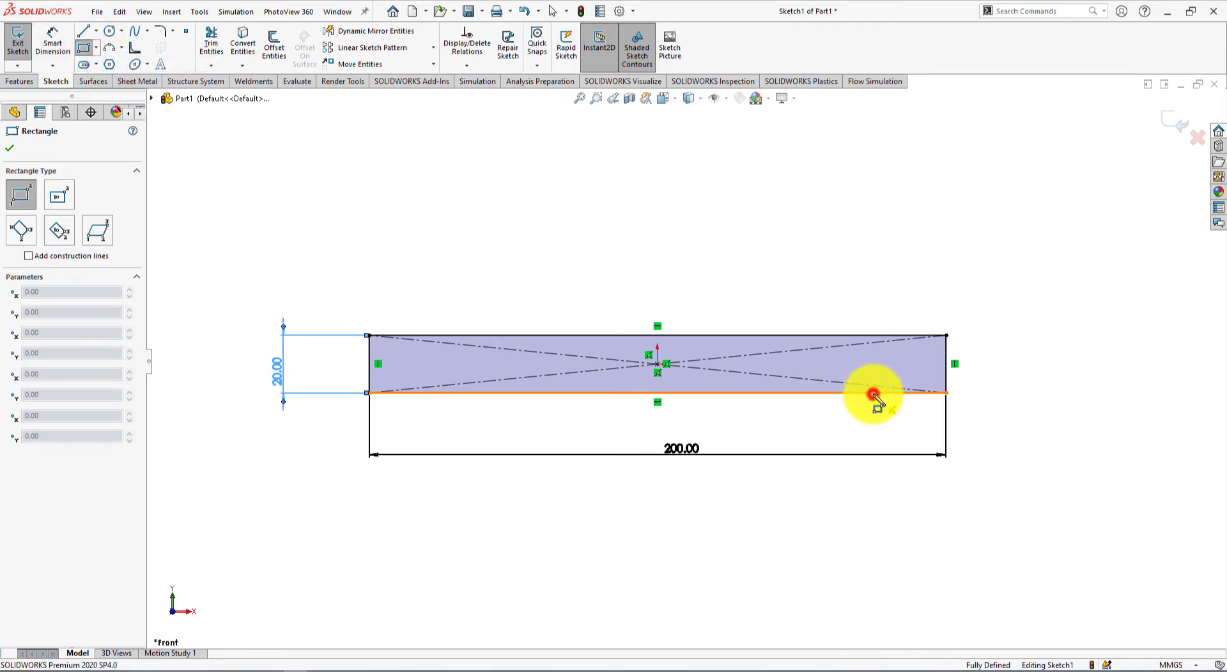
{"action": "left_click", "coordinate": [873, 393]}
{"action": "left_click", "coordinate": [412, 358]}
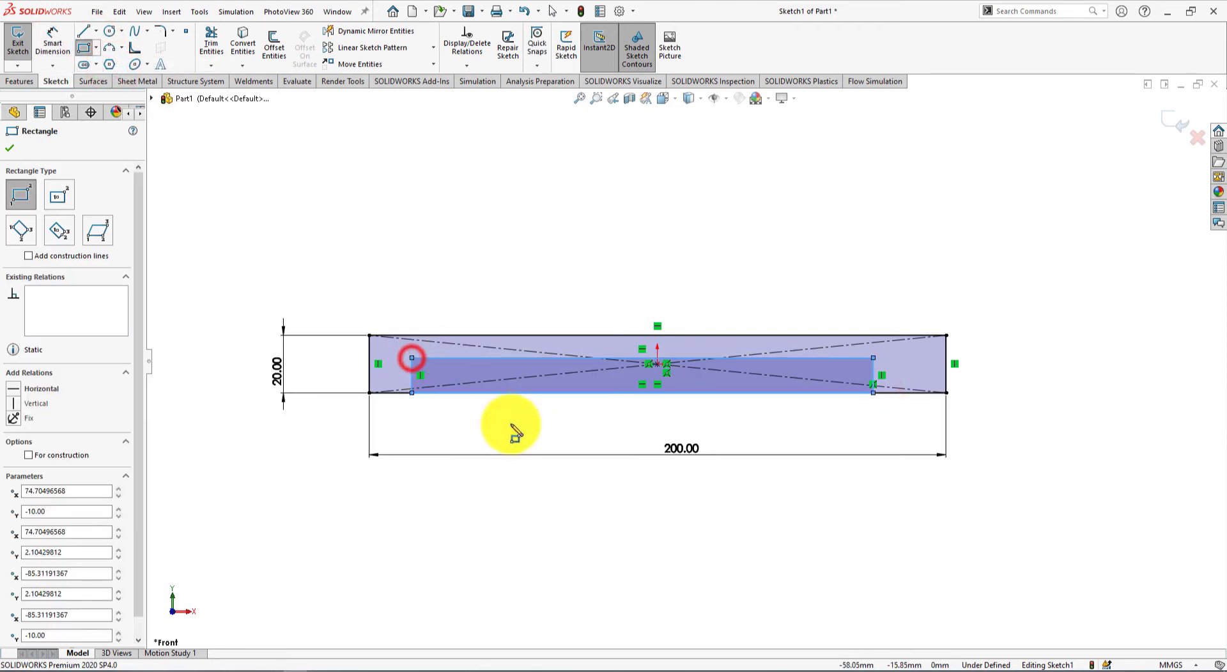
{"action": "right_click", "coordinate": [1057, 308]}
{"action": "left_click", "coordinate": [1076, 312]}
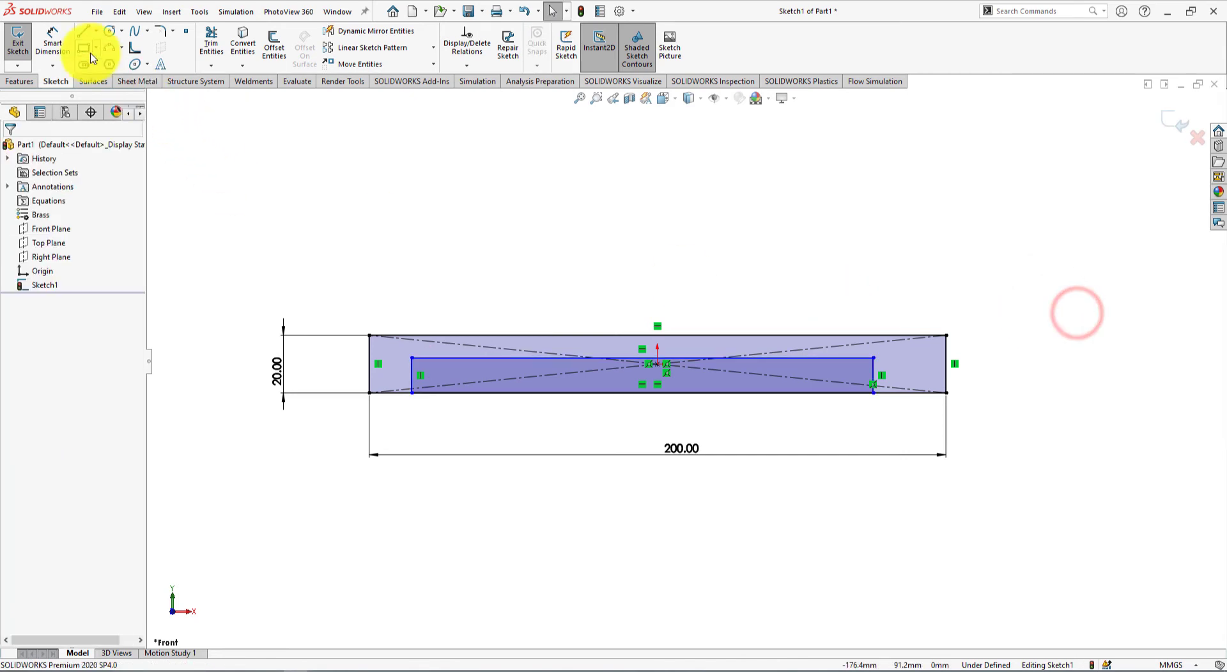
Step: Dimension the inner rectangle's width to 180 mm, checking the value in the reference drawing
{"action": "left_click", "coordinate": [496, 359]}
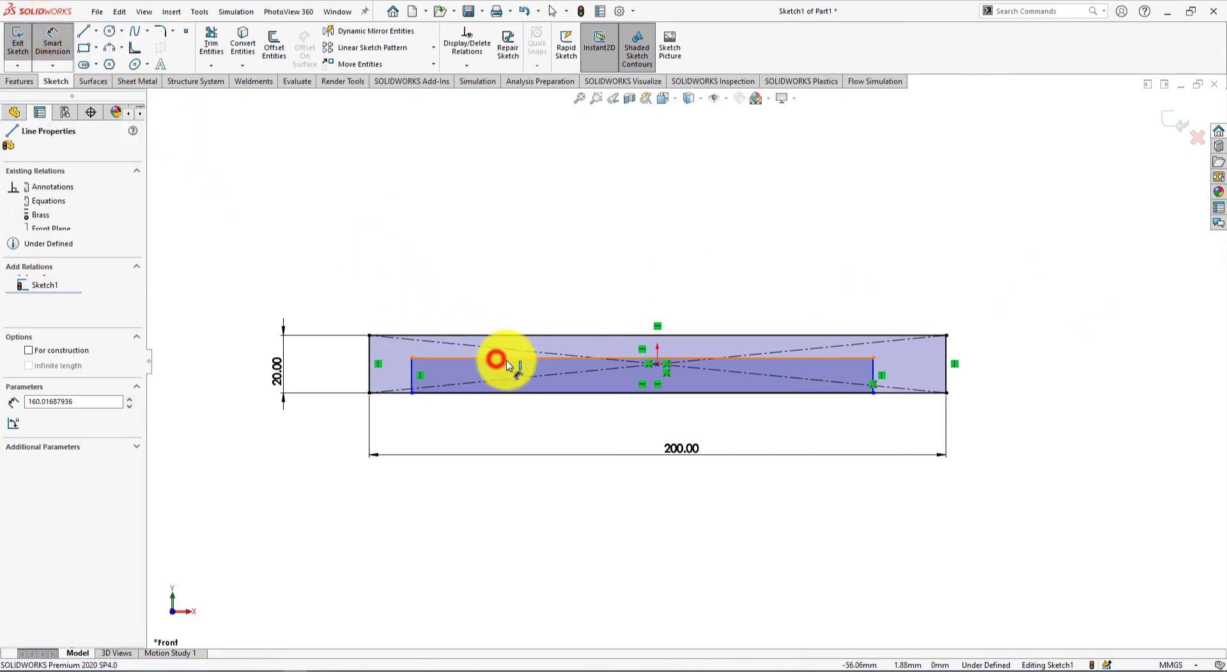
{"action": "left_click", "coordinate": [590, 437]}
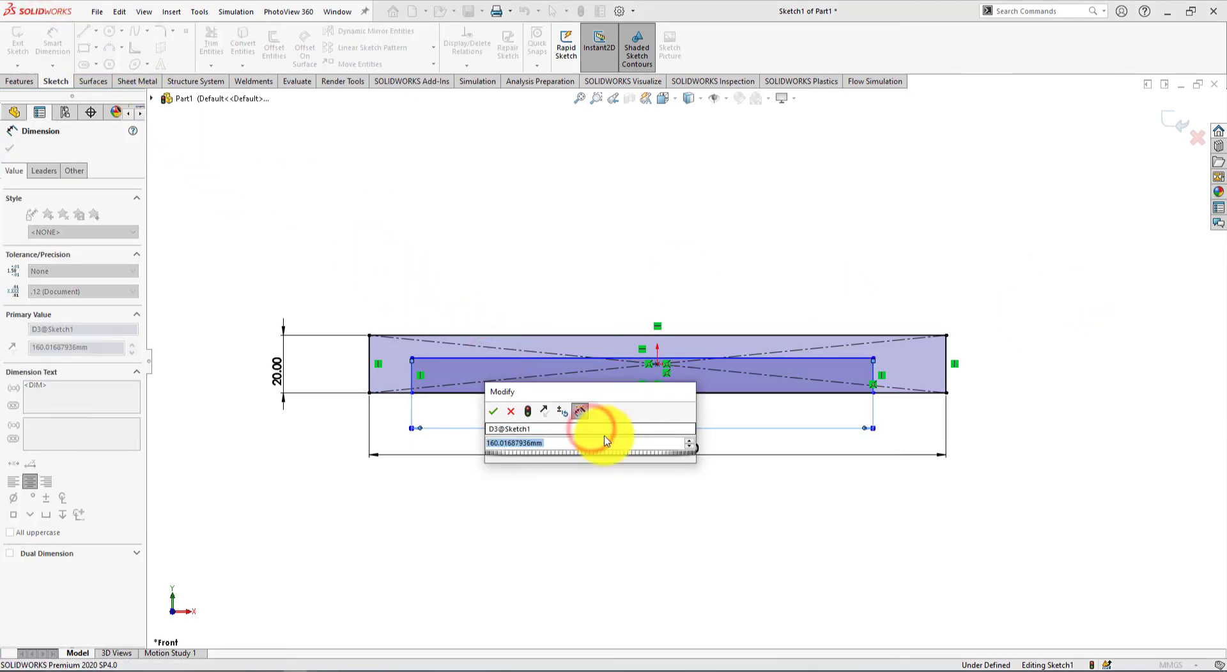
{"action": "key", "text": "alt+Tab"}
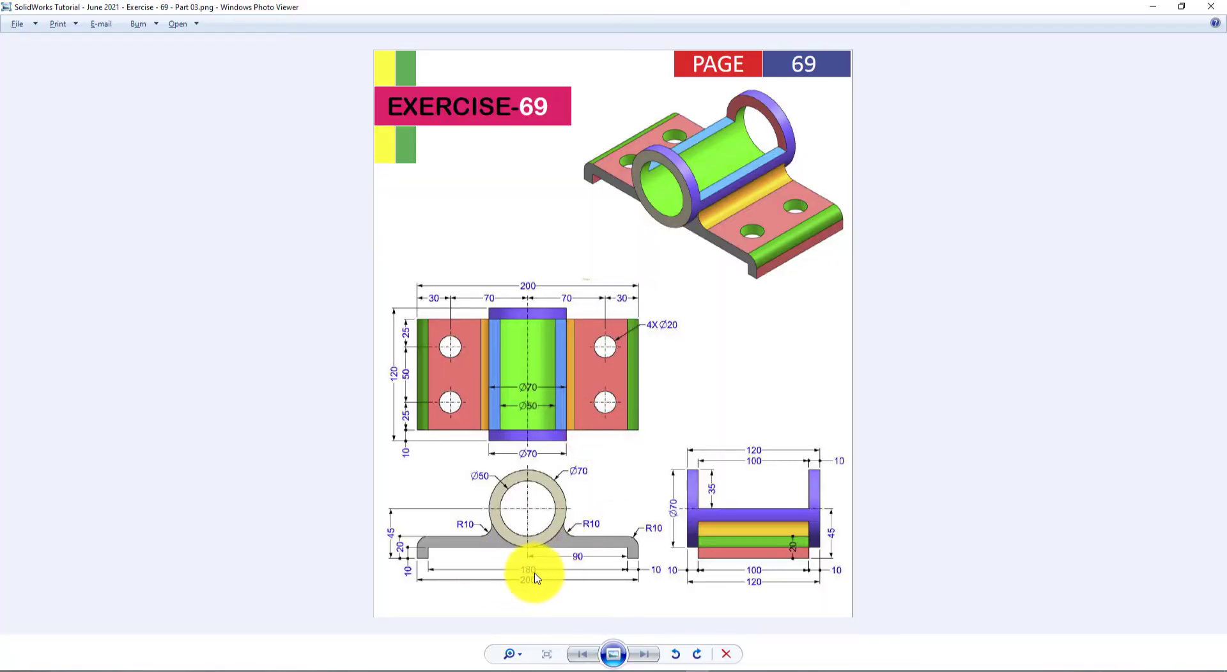
{"action": "key", "text": "alt+Tab"}
{"action": "type", "text": "18"}
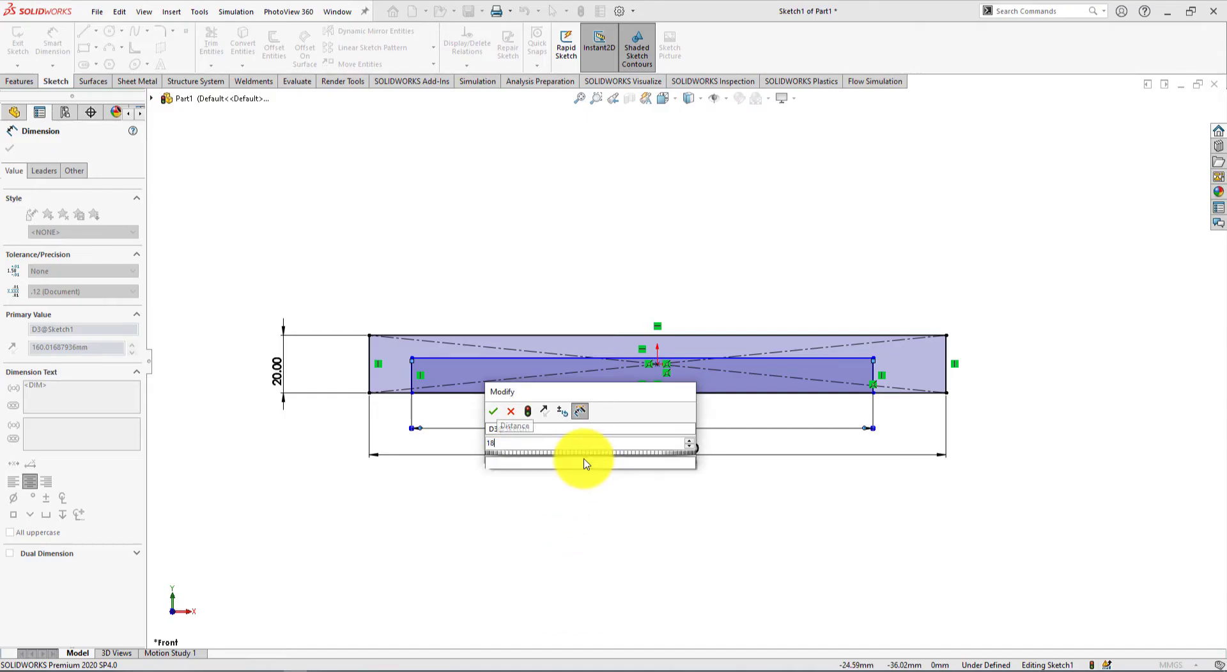
{"action": "type", "text": "0"}
{"action": "key", "text": "Return"}
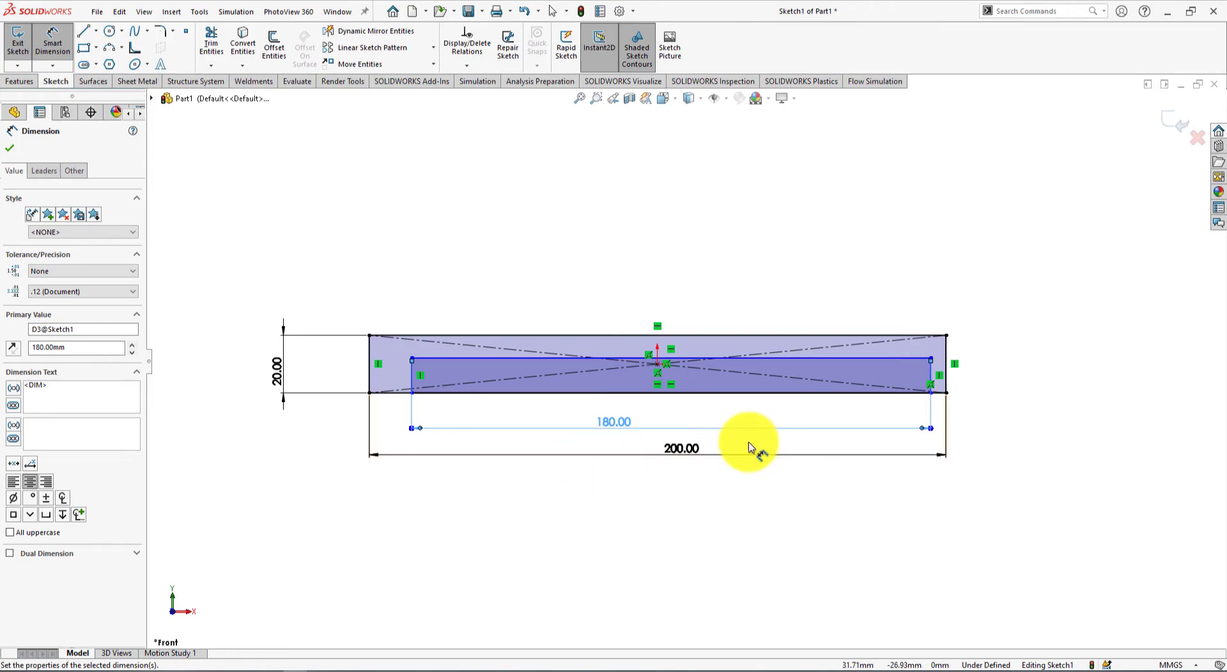
Step: Dimension the gap between the right sides of the inner and outer rectangles to 10 mm, as in the reference drawing
{"action": "key", "text": "alt+Tab"}
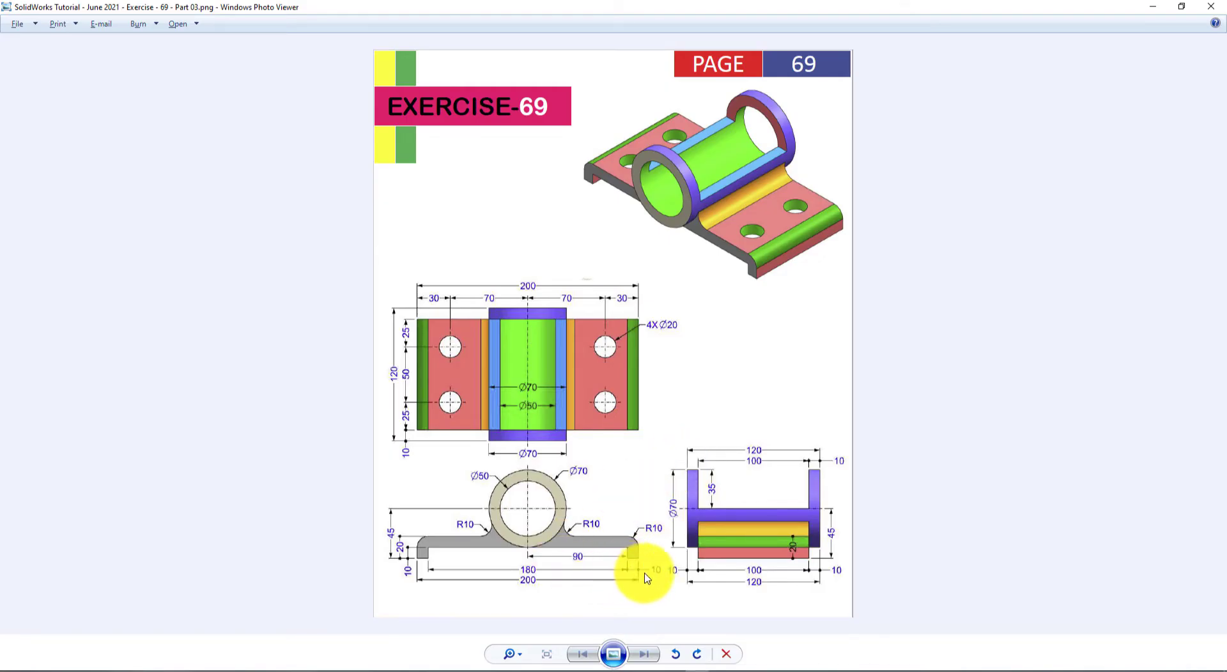
{"action": "key", "text": "alt+Tab"}
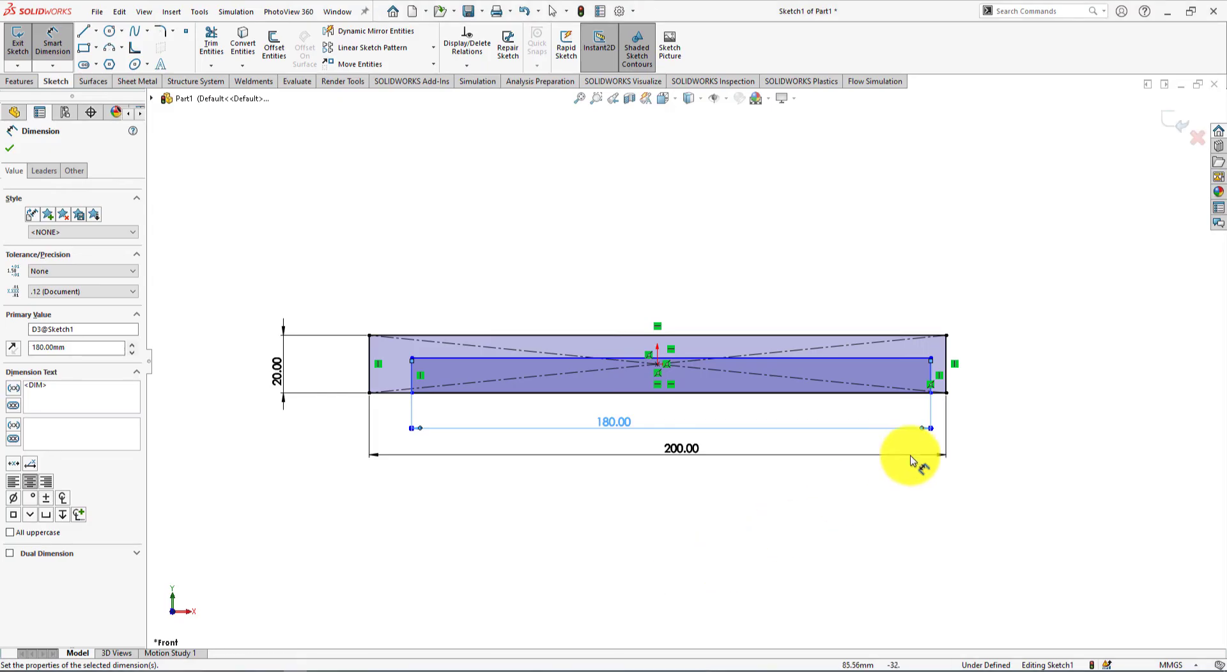
{"action": "left_click", "coordinate": [932, 378]}
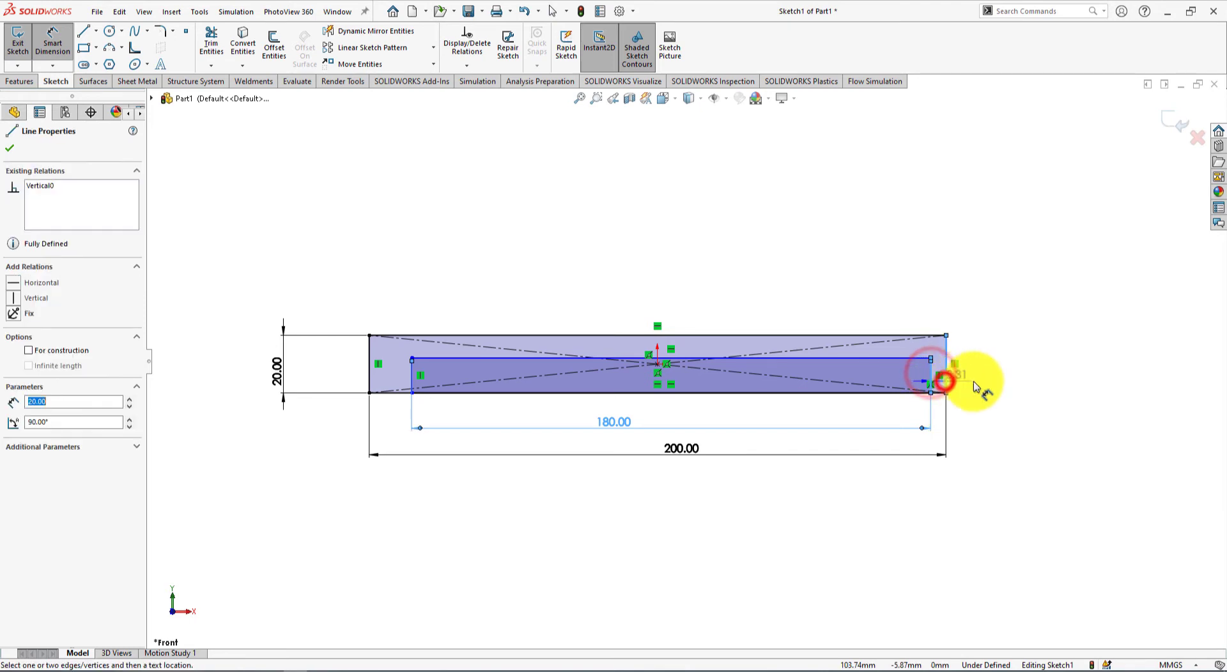
{"action": "left_click", "coordinate": [945, 380]}
{"action": "left_click", "coordinate": [1034, 409]}
{"action": "type", "text": "10"}
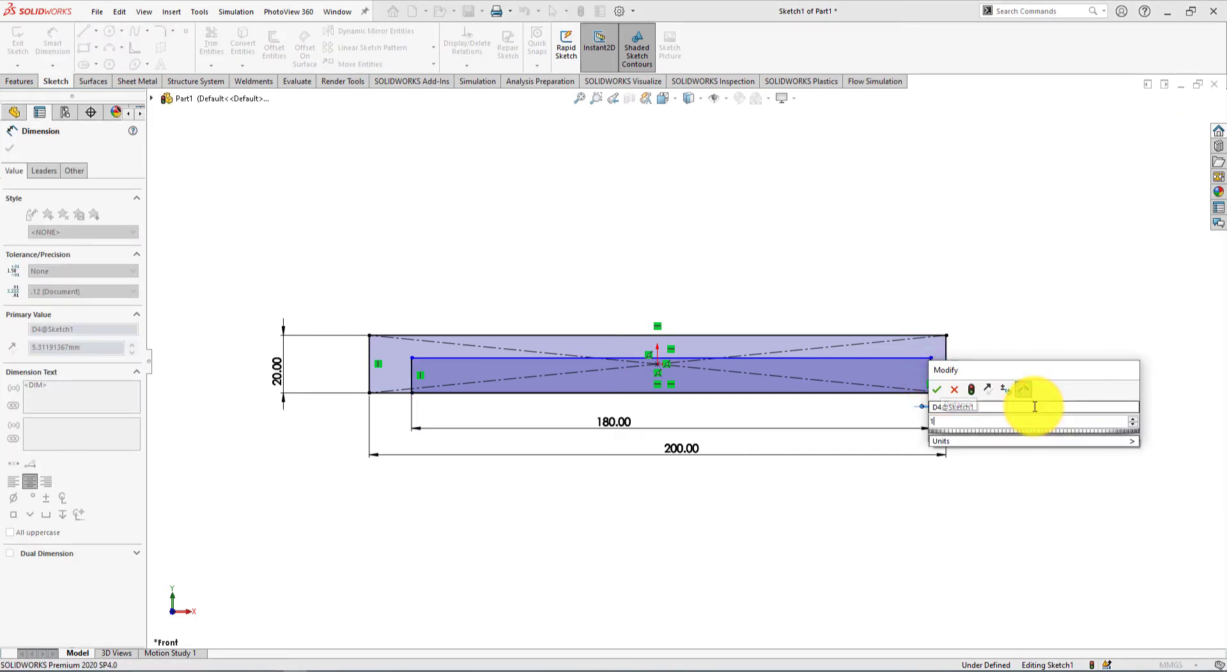
{"action": "key", "text": "Return"}
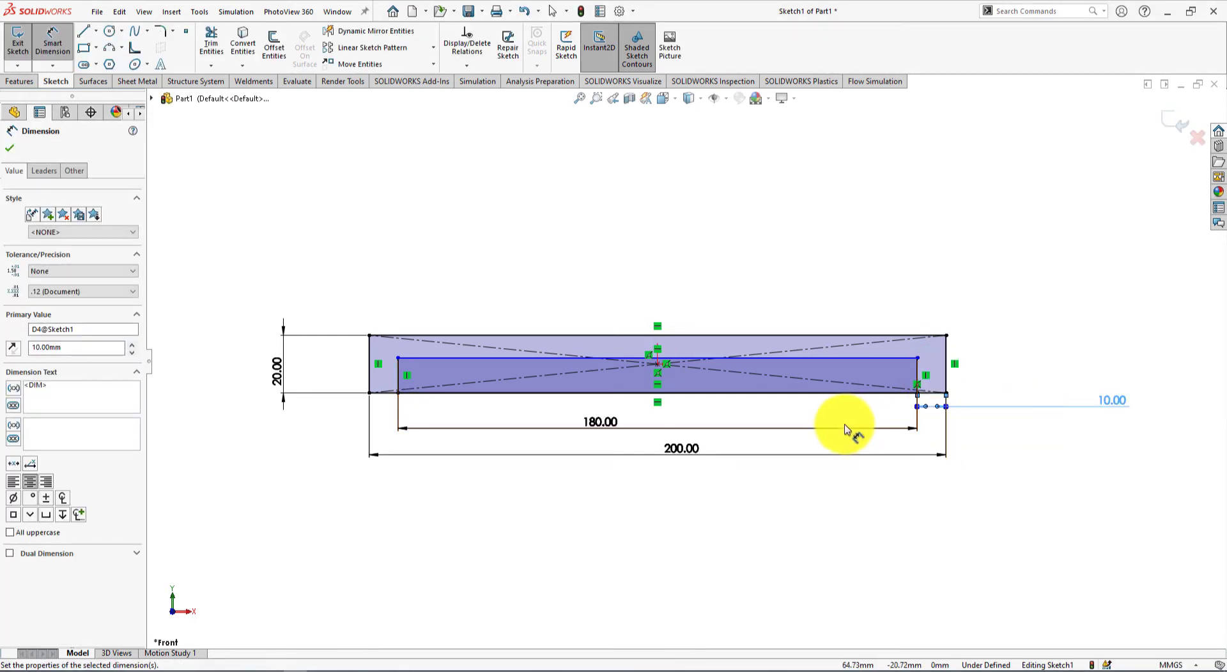
Step: Dimension the inner rectangle's left side to 10 mm, checking the height against the reference drawing
{"action": "key", "text": "alt+Tab"}
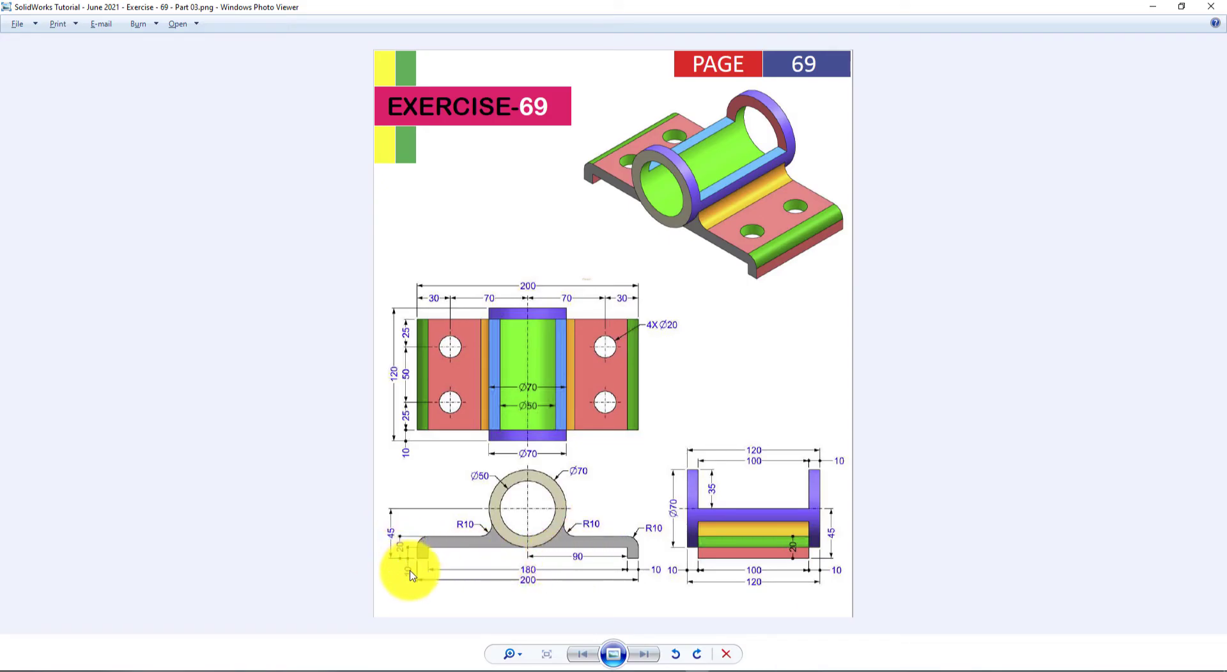
{"action": "key", "text": "alt+Tab"}
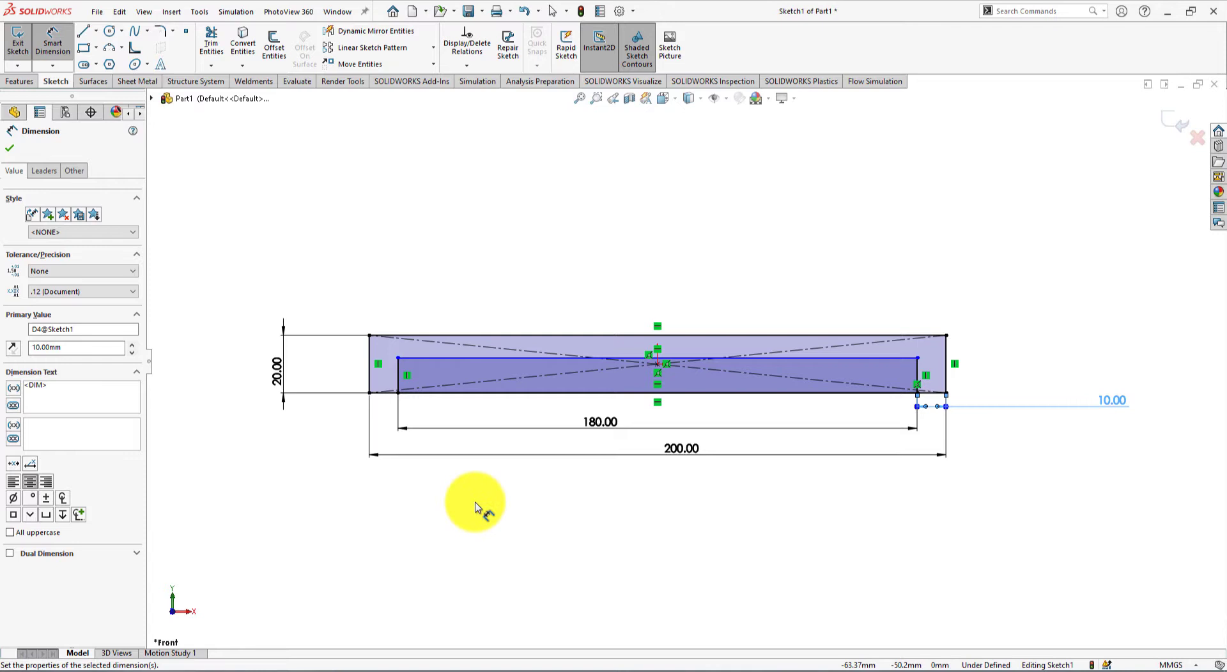
{"action": "left_click", "coordinate": [400, 382]}
{"action": "left_click", "coordinate": [335, 445]}
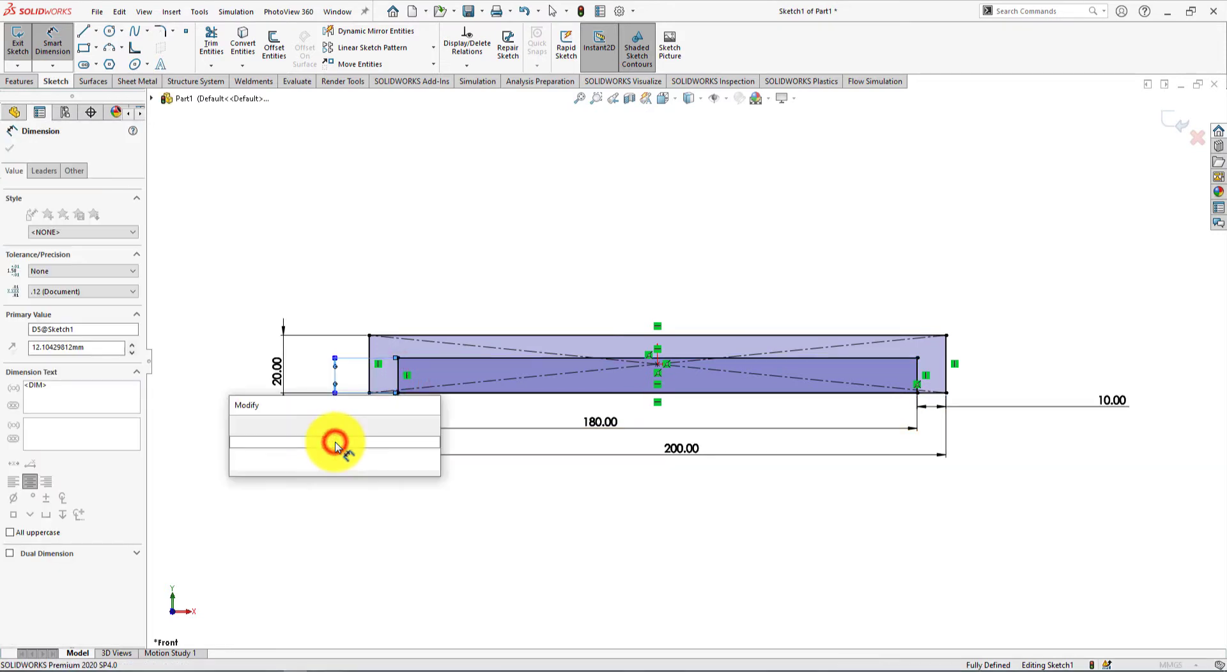
{"action": "key", "text": "Return"}
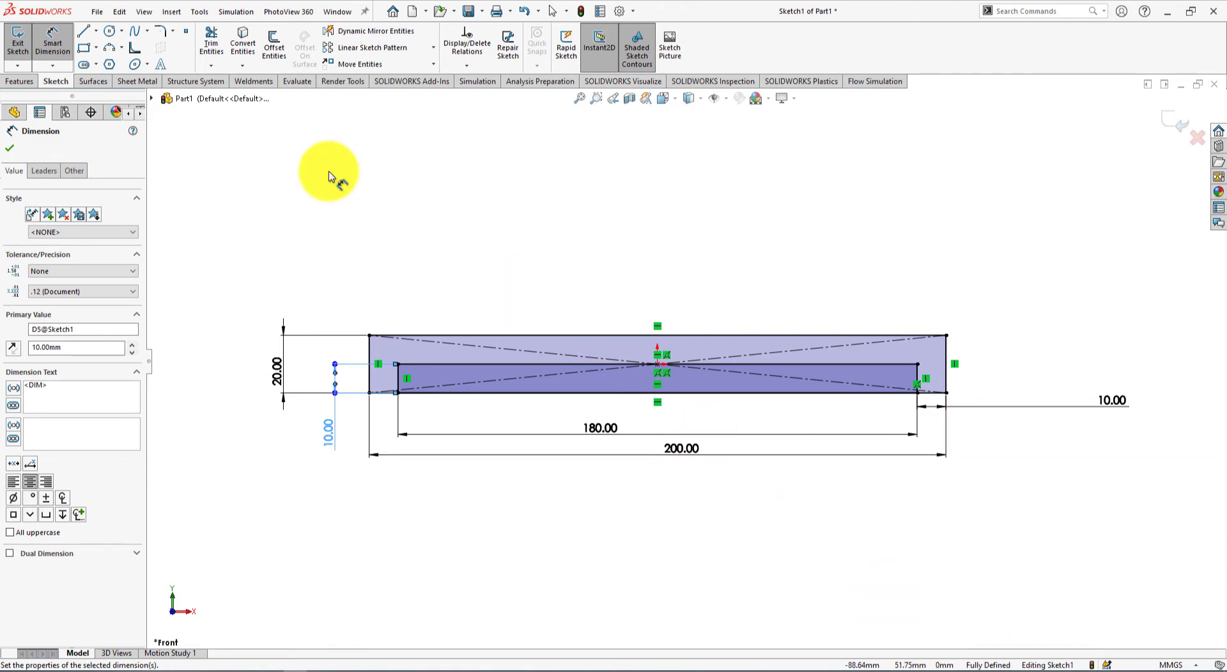
Step: Trim away the bottom line between the two legs of the base plate profile
{"action": "left_click", "coordinate": [211, 38]}
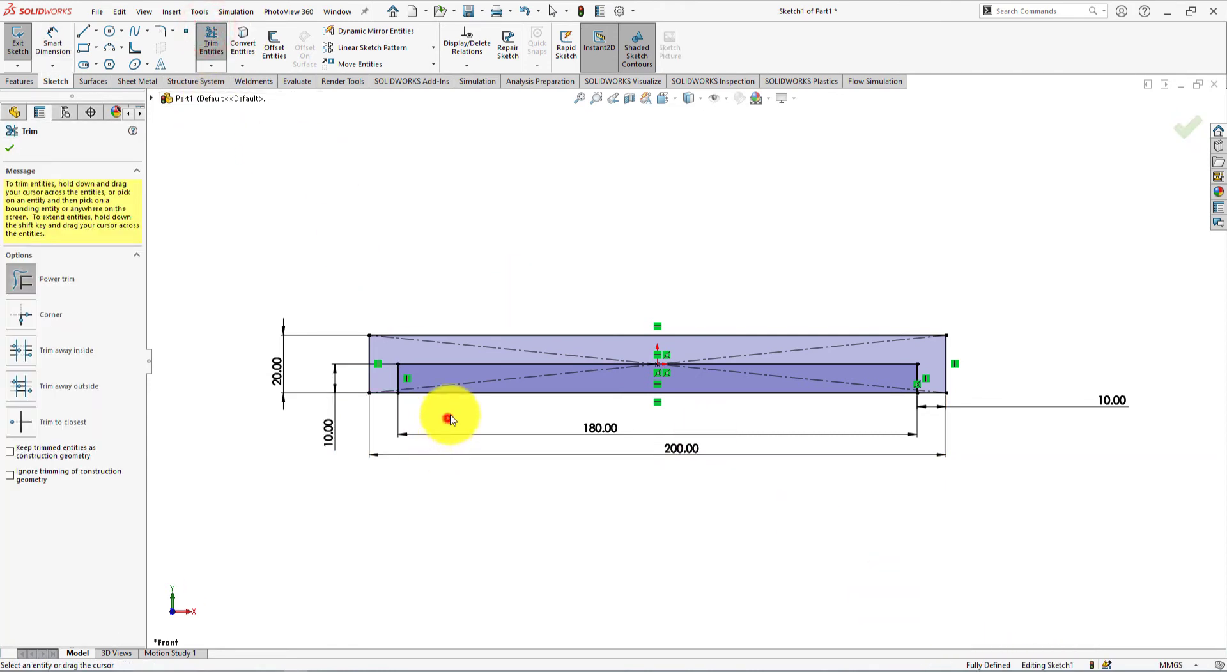
{"action": "left_click_drag", "start_coordinate": [450, 419], "coordinate": [479, 392]}
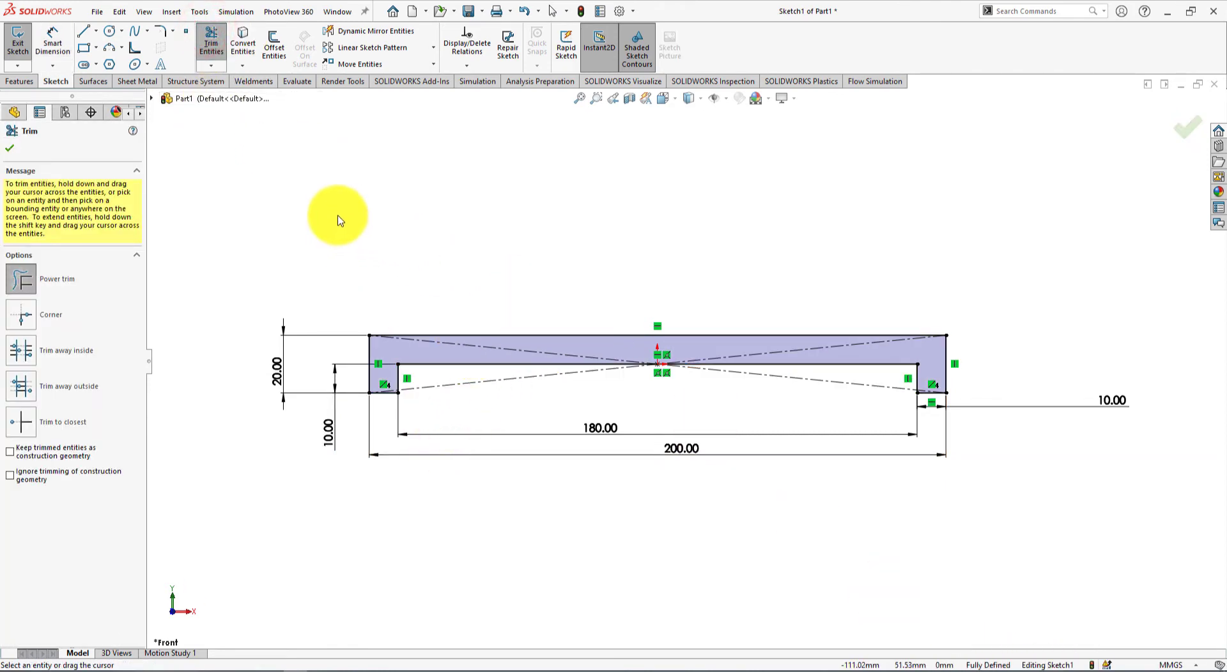
{"action": "left_click", "coordinate": [12, 151]}
Step: Consult the reference drawing and sketch two concentric circles, about 51 and 22 mm in diameter, centred about 60 mm above the origin
{"action": "key", "text": "alt+Tab"}
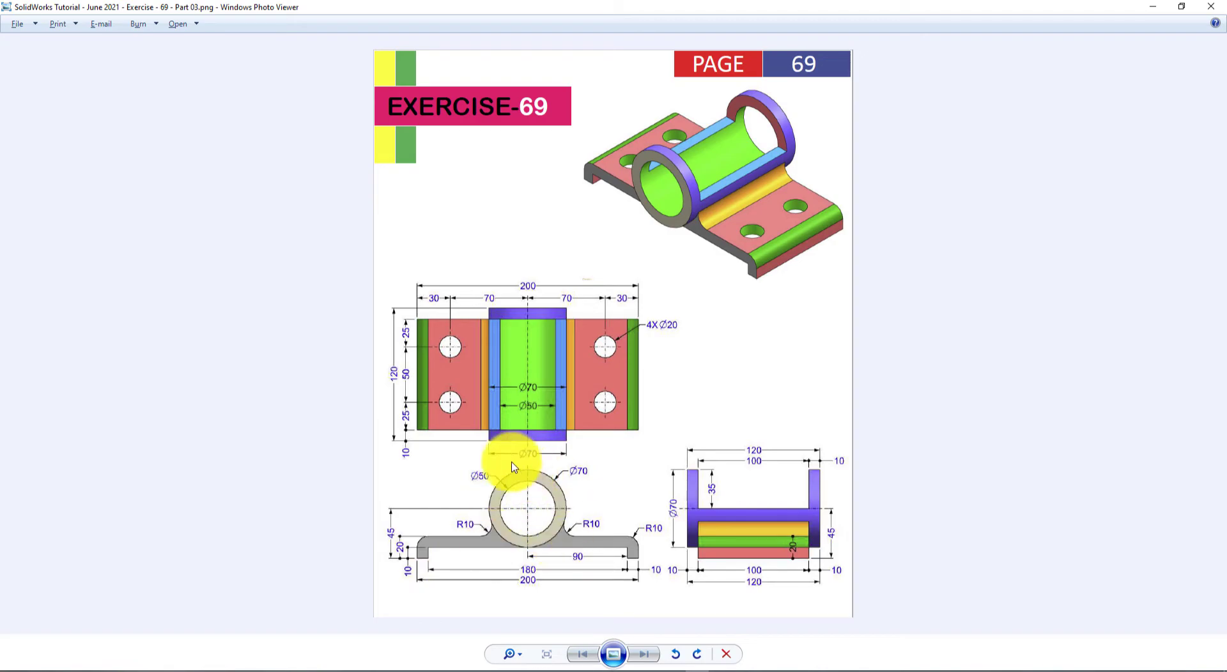
{"action": "key", "text": "alt+Tab"}
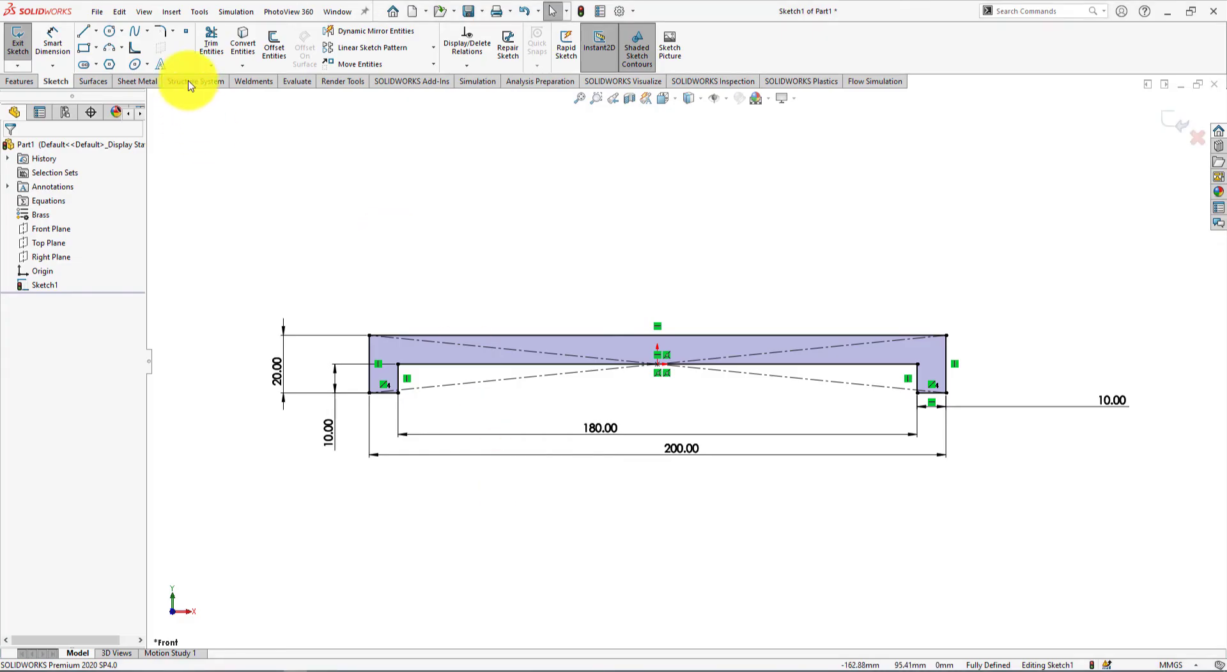
{"action": "left_click", "coordinate": [109, 32]}
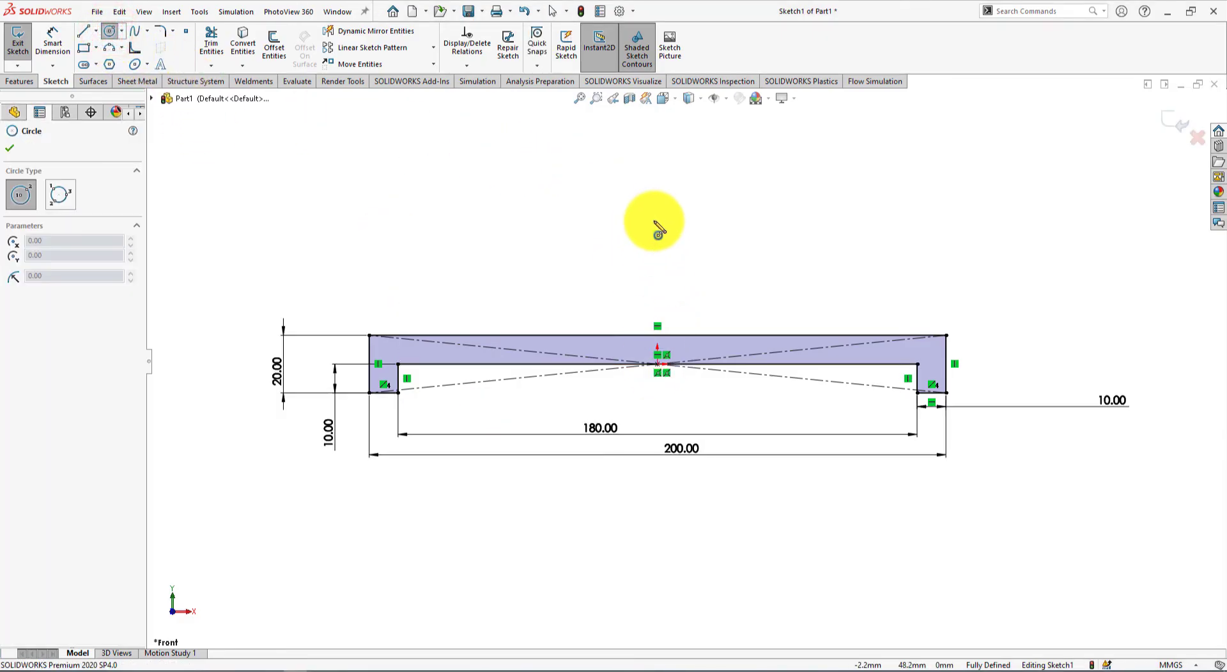
{"action": "left_click", "coordinate": [657, 192]}
{"action": "left_click", "coordinate": [669, 263]}
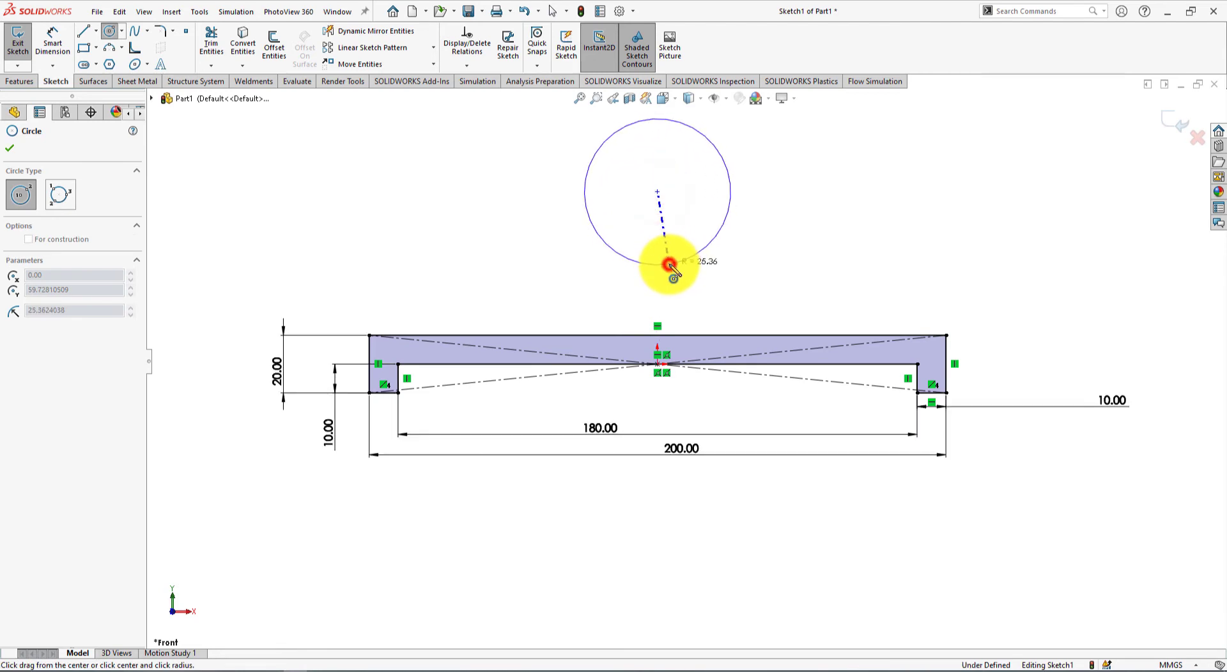
{"action": "left_click", "coordinate": [656, 192]}
{"action": "left_click", "coordinate": [657, 224]}
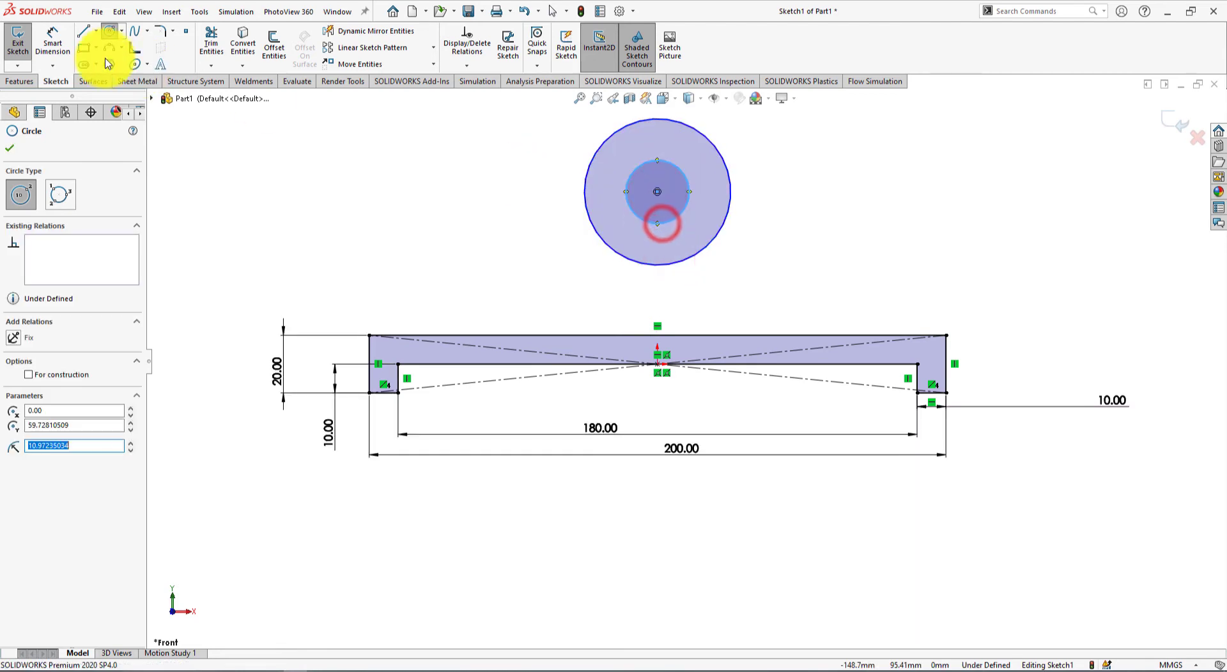
Step: Dimension the inner circle's diameter to 50 mm, checking the value in the reference drawing
{"action": "left_click", "coordinate": [51, 41]}
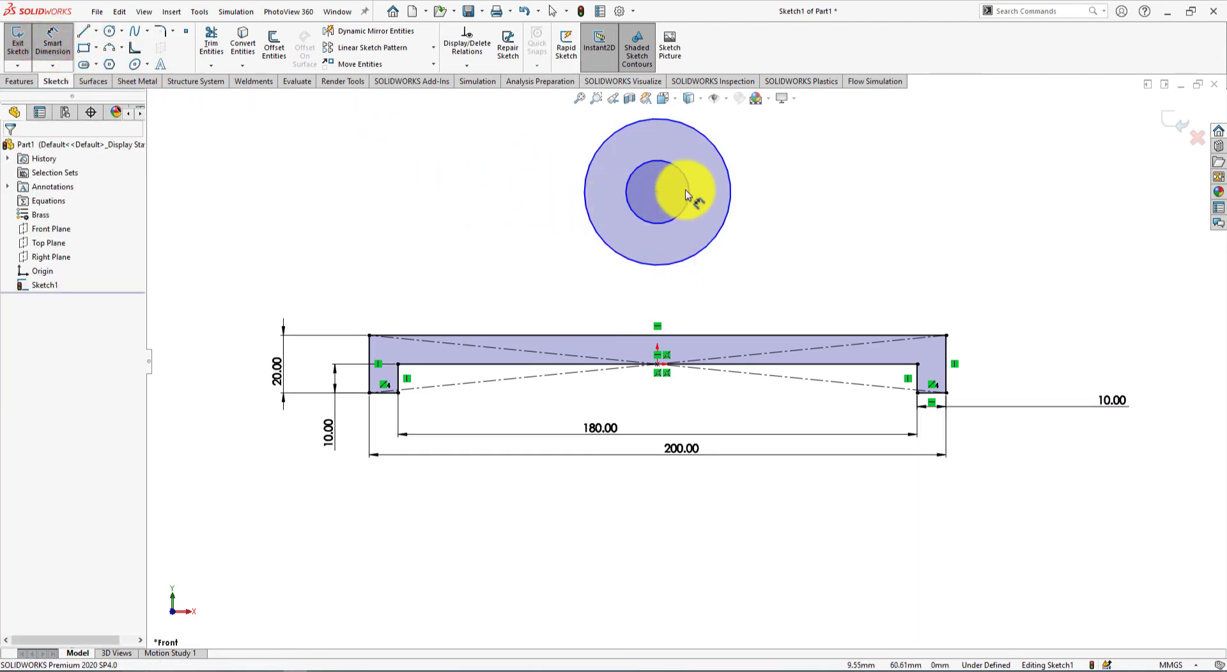
{"action": "key", "text": "alt+Tab"}
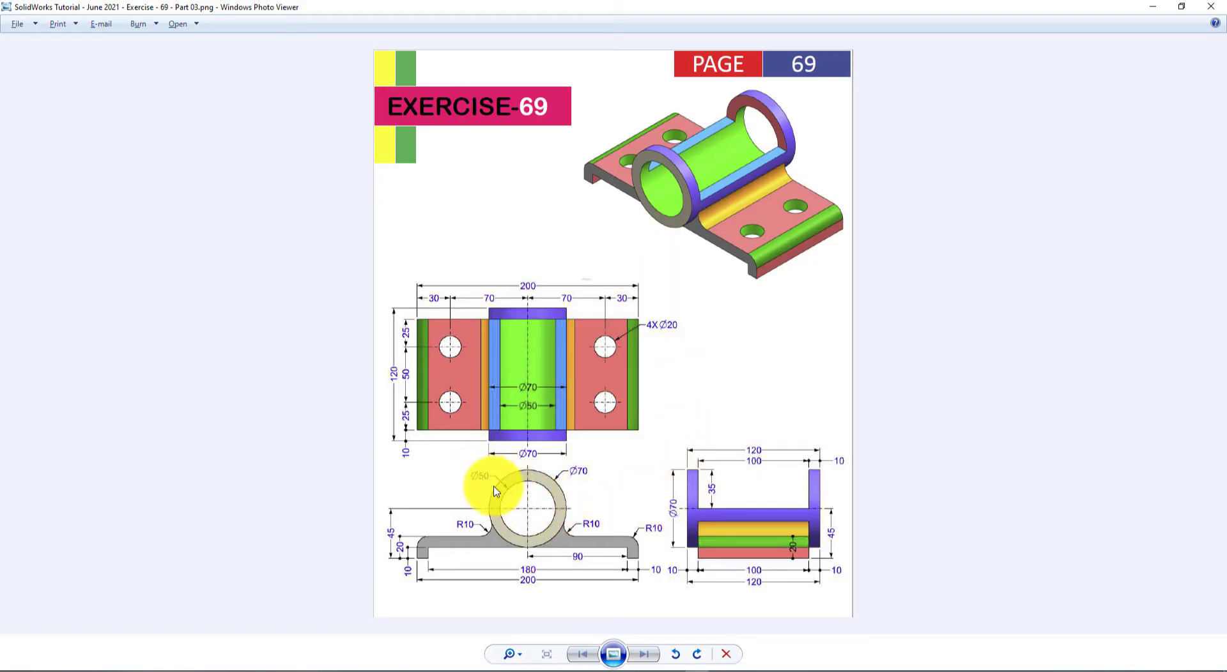
{"action": "key", "text": "alt+Tab"}
{"action": "left_click", "coordinate": [689, 182]}
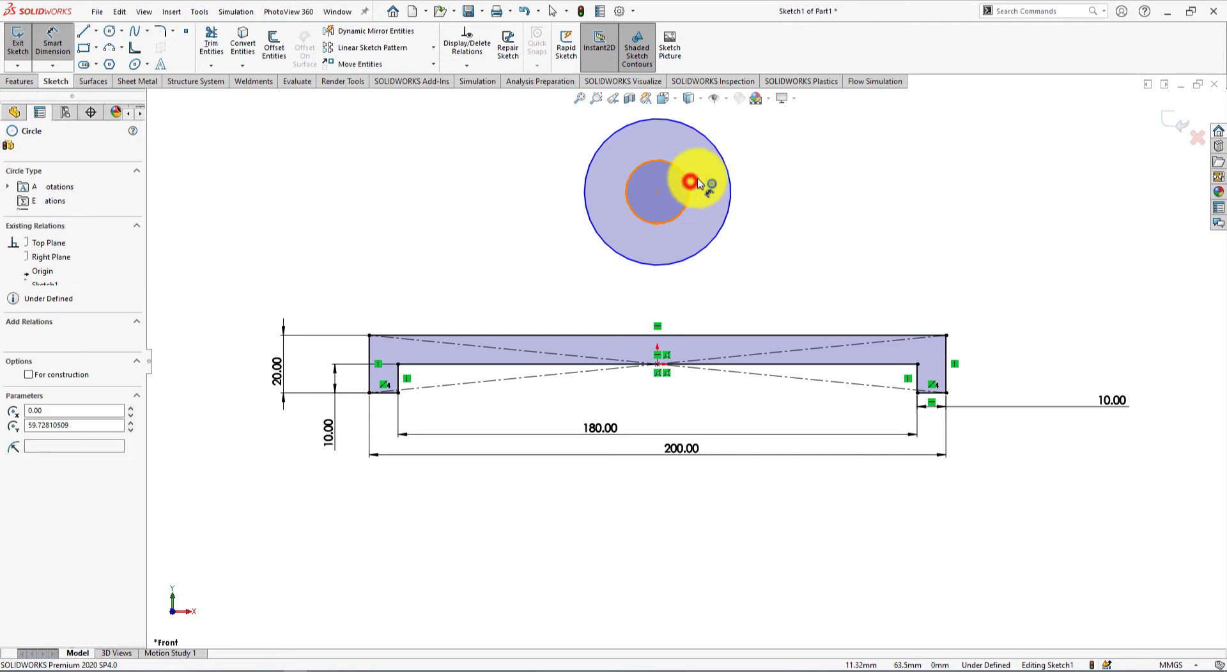
{"action": "left_click", "coordinate": [826, 142]}
{"action": "type", "text": "2"}
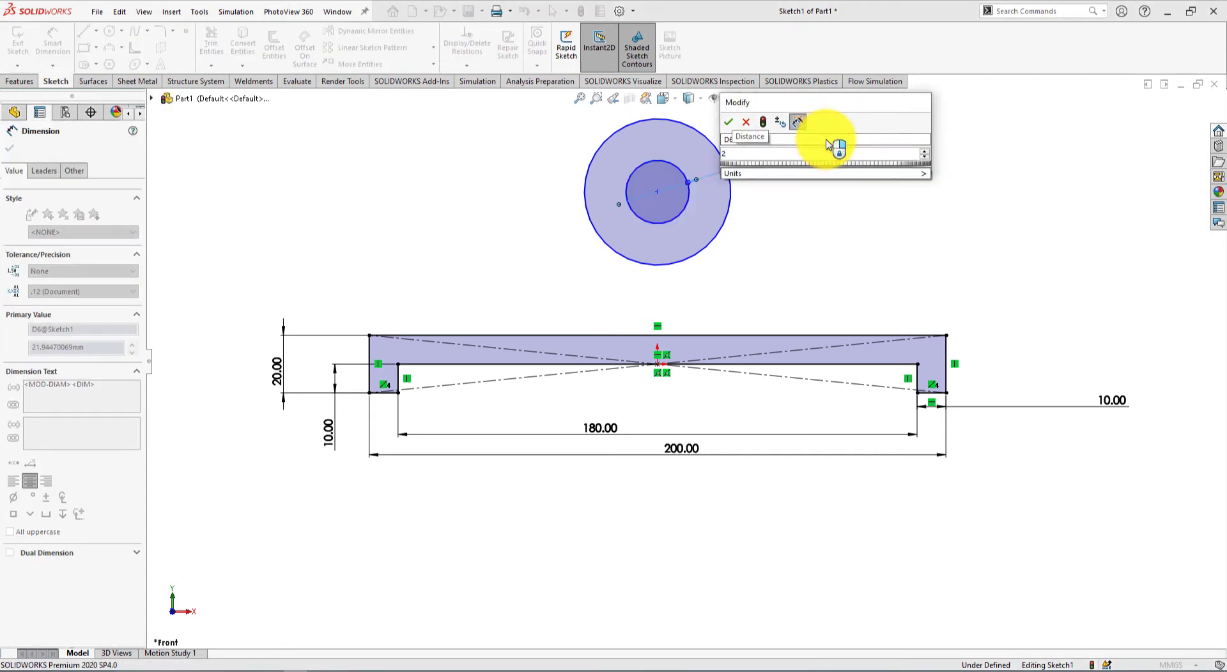
{"action": "type", "text": "50"}
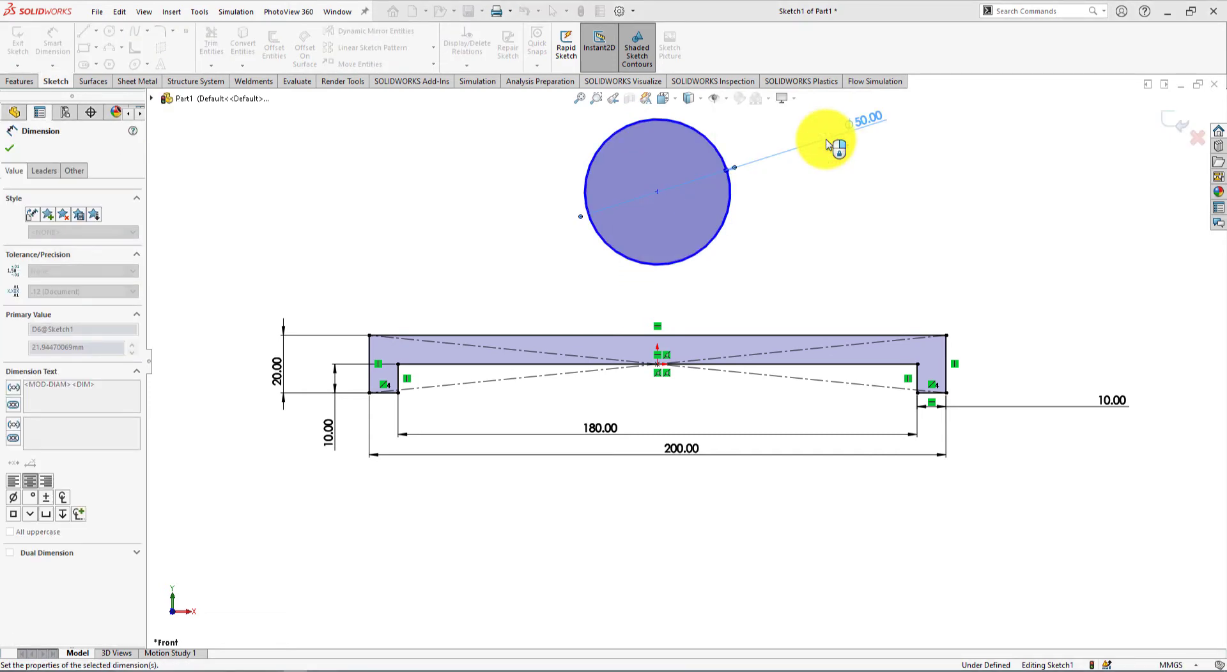
{"action": "key", "text": "Return"}
Step: Dimension the outer circle's diameter to 70 mm, checking the value in the reference drawing
{"action": "scroll", "coordinate": [726, 170], "scroll_direction": "down", "scroll_amount": 5}
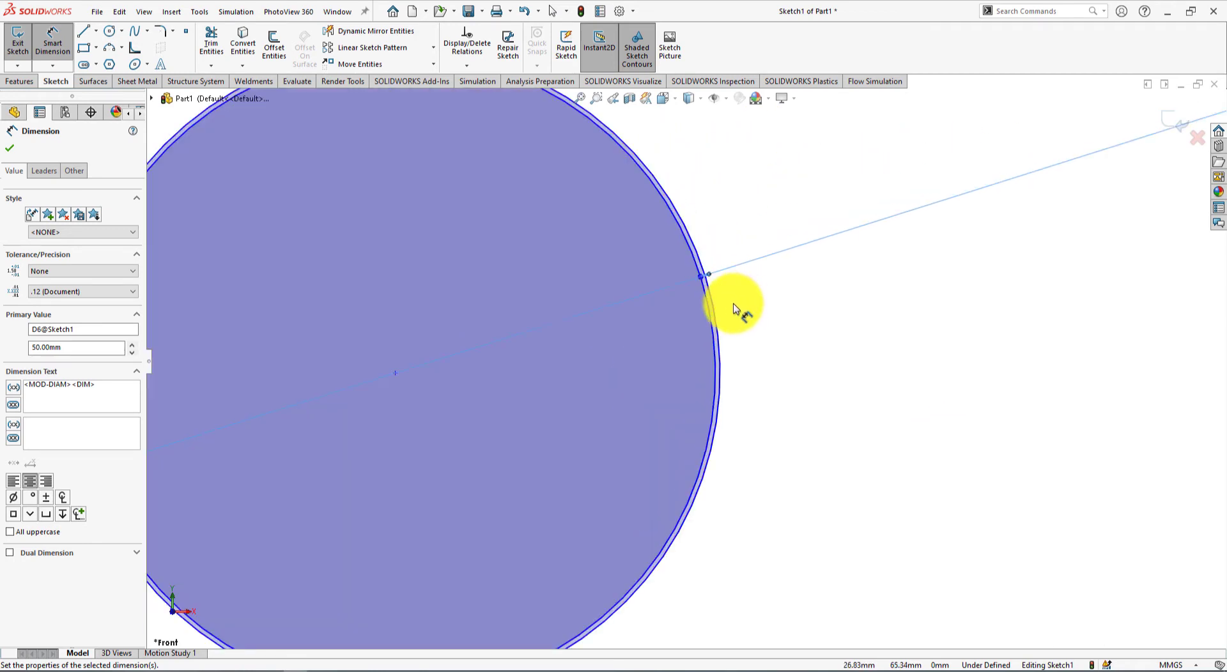
{"action": "scroll", "coordinate": [714, 312], "scroll_direction": "down", "scroll_amount": 3}
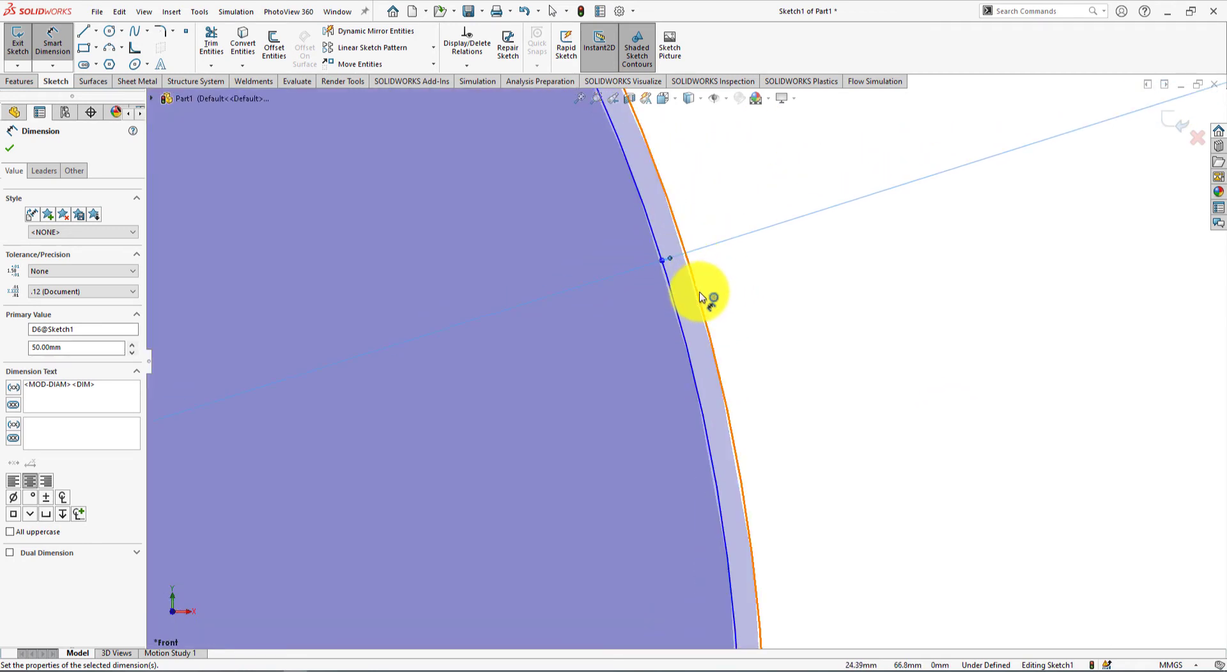
{"action": "left_click", "coordinate": [698, 292]}
{"action": "scroll", "coordinate": [1023, 265], "scroll_direction": "up", "scroll_amount": 8}
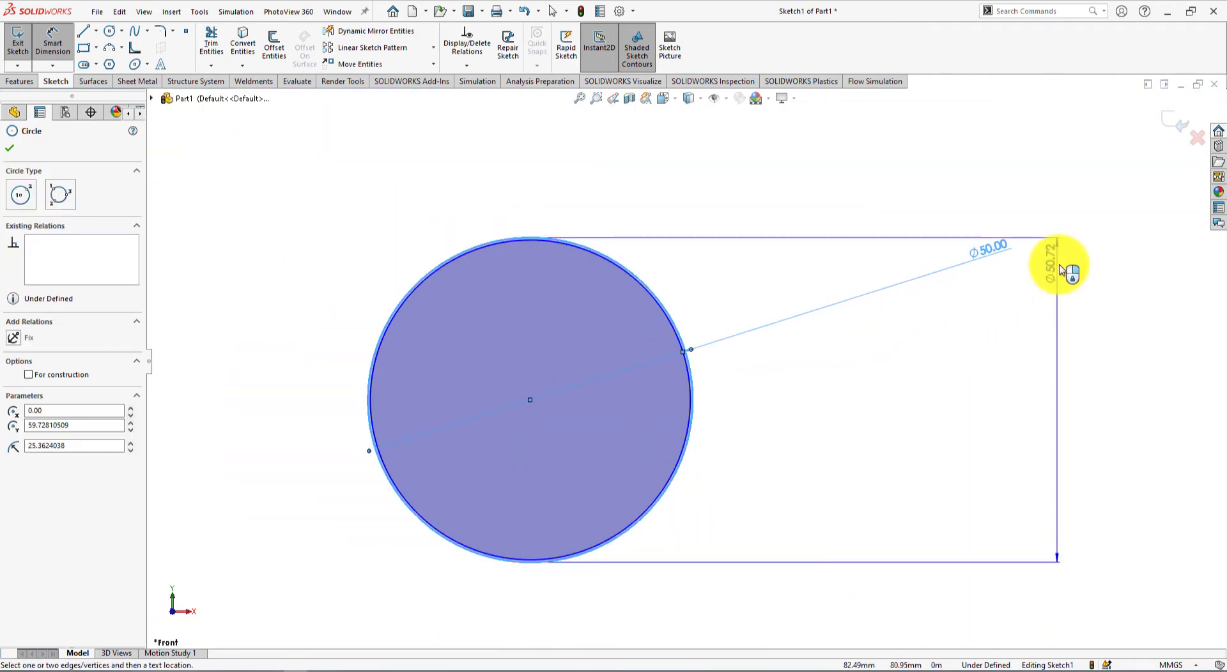
{"action": "left_click", "coordinate": [931, 200]}
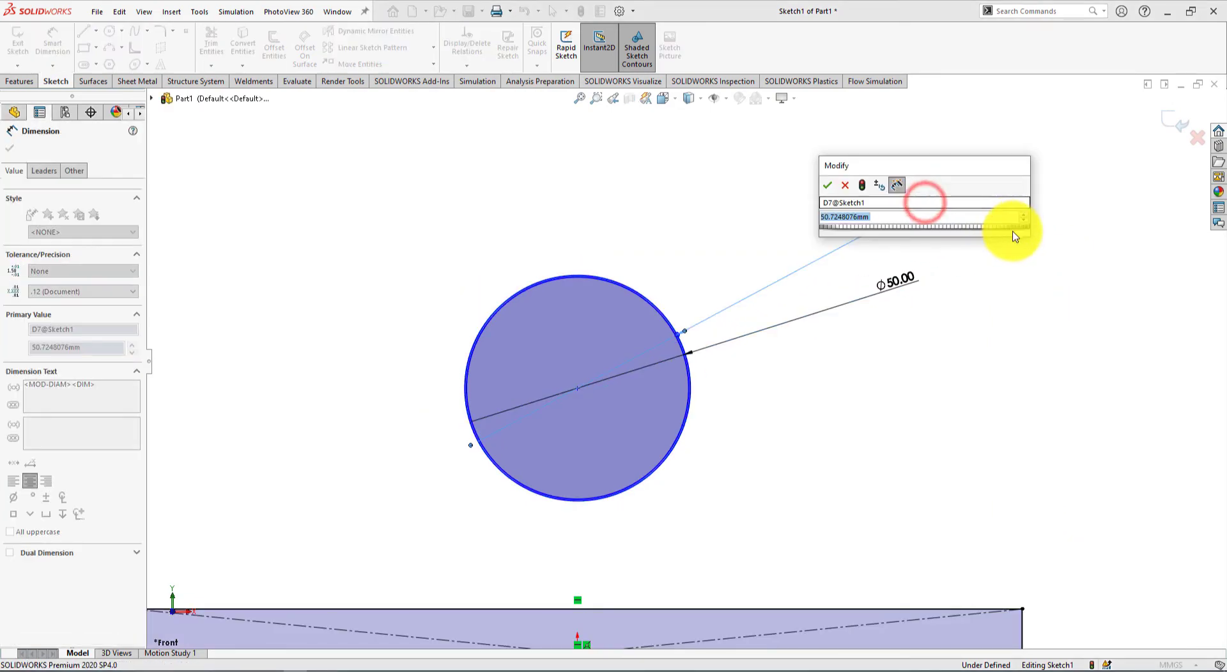
{"action": "key", "text": "alt+Tab"}
{"action": "key", "text": "alt+Tab"}
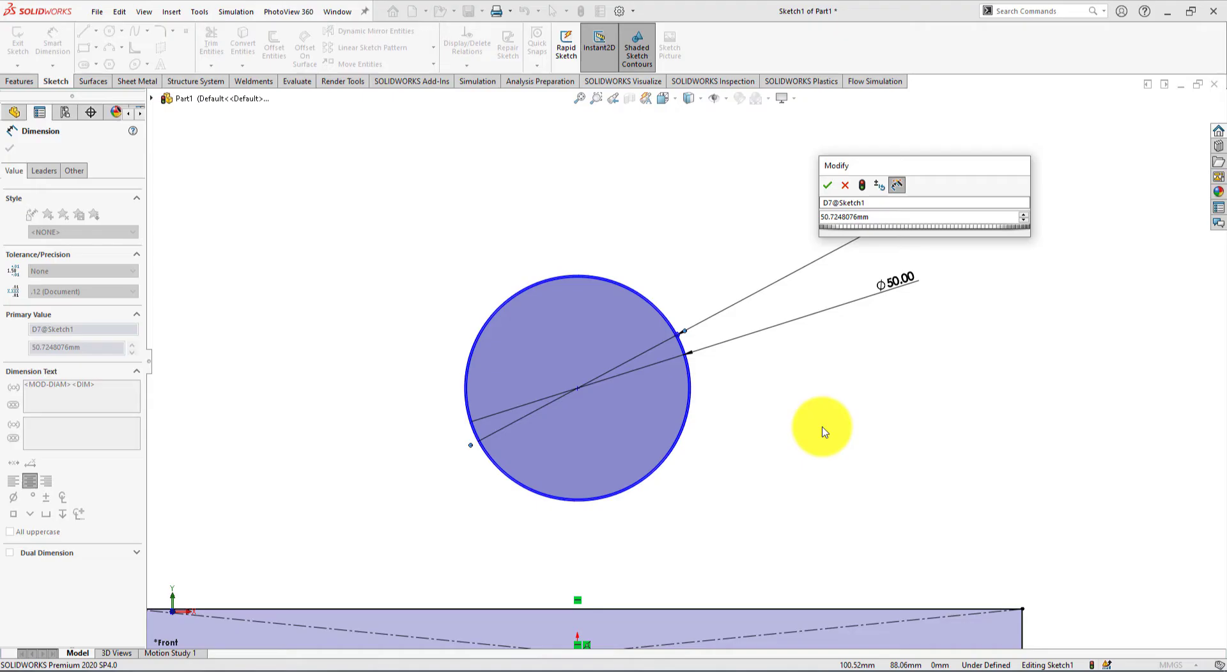
{"action": "type", "text": "70"}
{"action": "key", "text": "Return"}
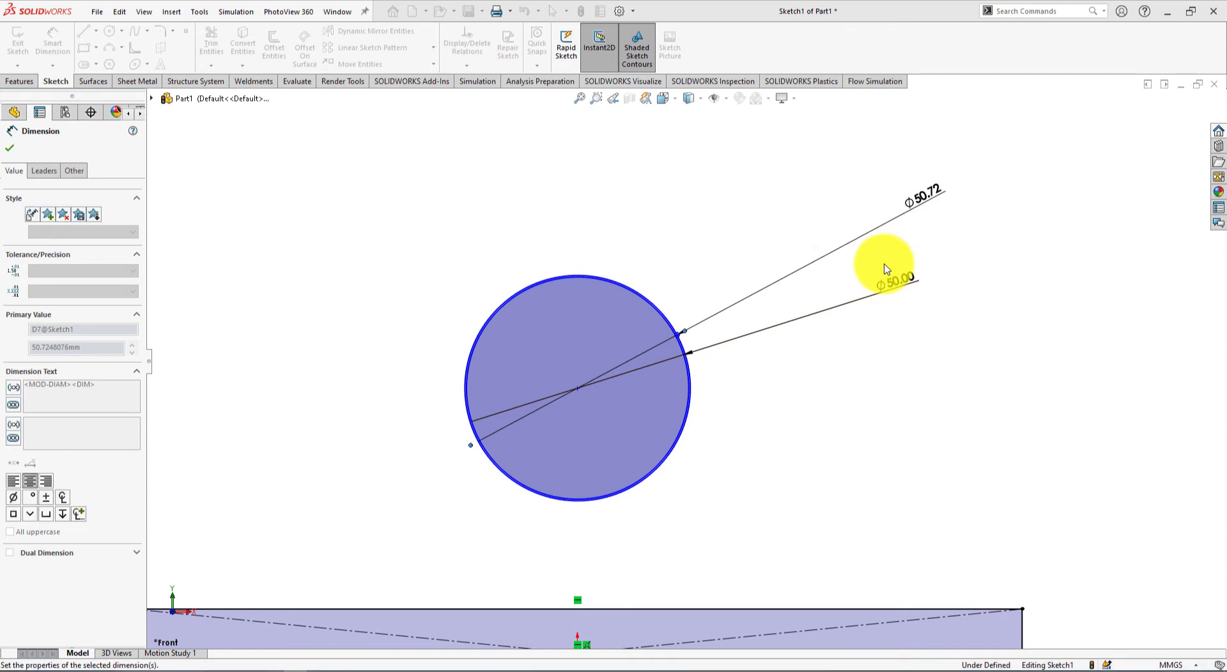
Step: Dimension the height from the left leg's bottom edge to the circles' centre to 45 mm, as in the reference drawing
{"action": "key", "text": "z"}
{"action": "key", "text": "z"}
{"action": "key", "text": "z"}
{"action": "key", "text": "z"}
{"action": "scroll", "coordinate": [715, 482], "scroll_direction": "down", "scroll_amount": 3}
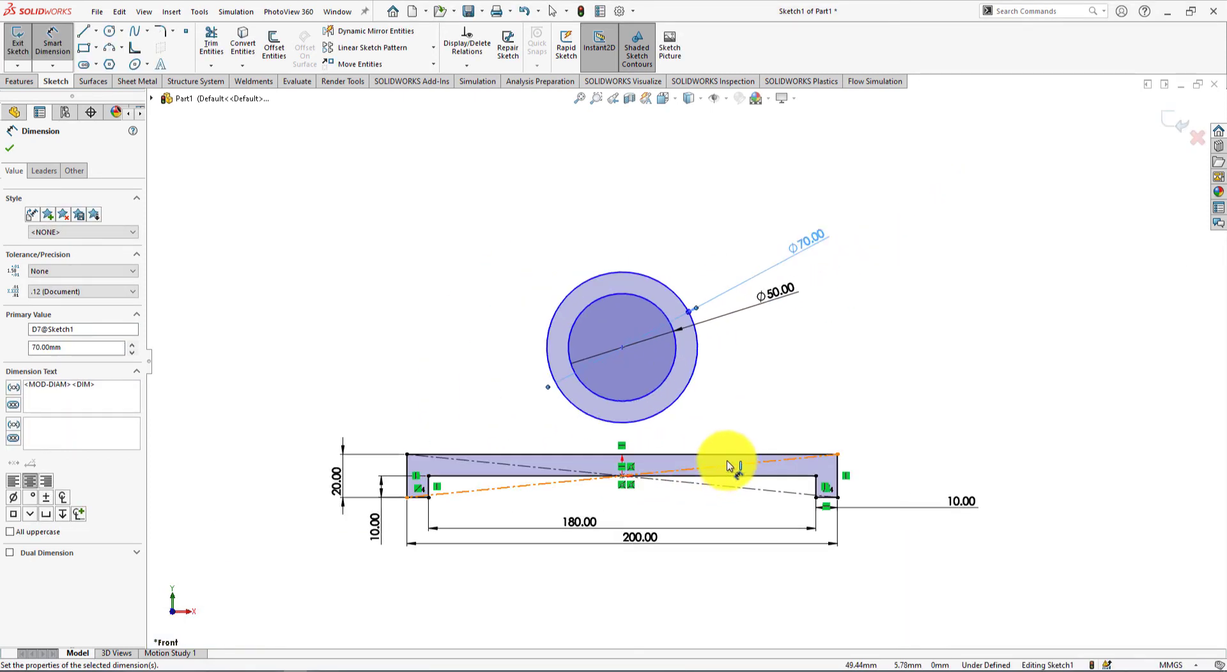
{"action": "key", "text": "alt+Tab"}
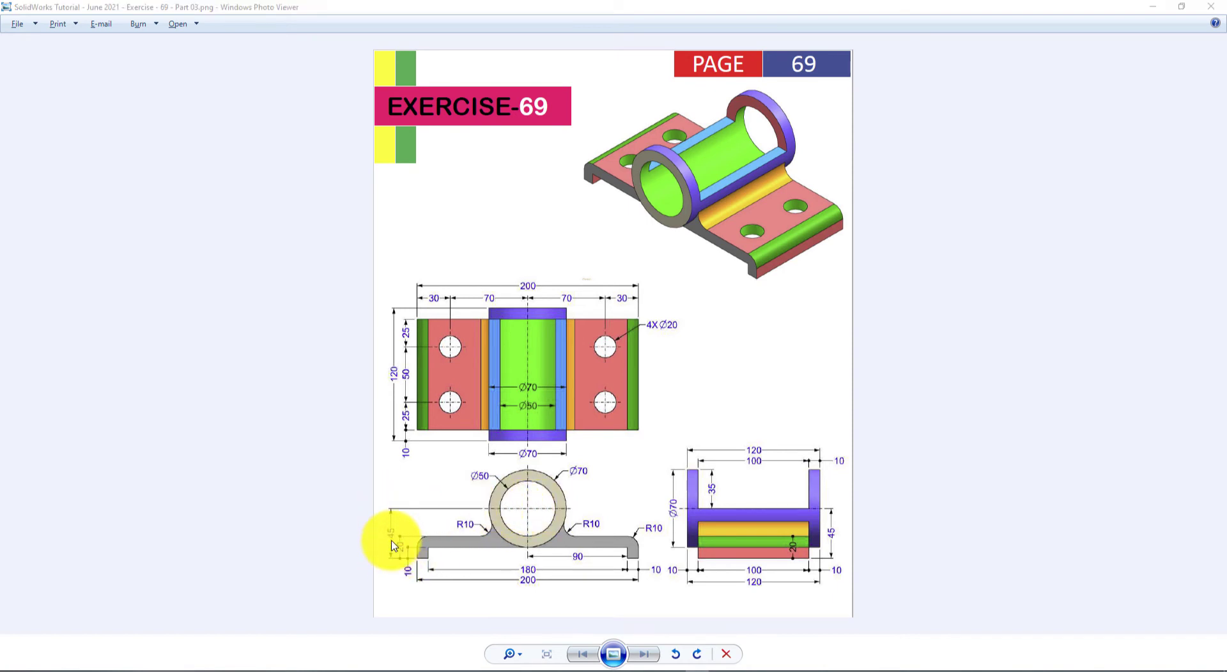
{"action": "key", "text": "alt+Tab"}
{"action": "left_click", "coordinate": [350, 505]}
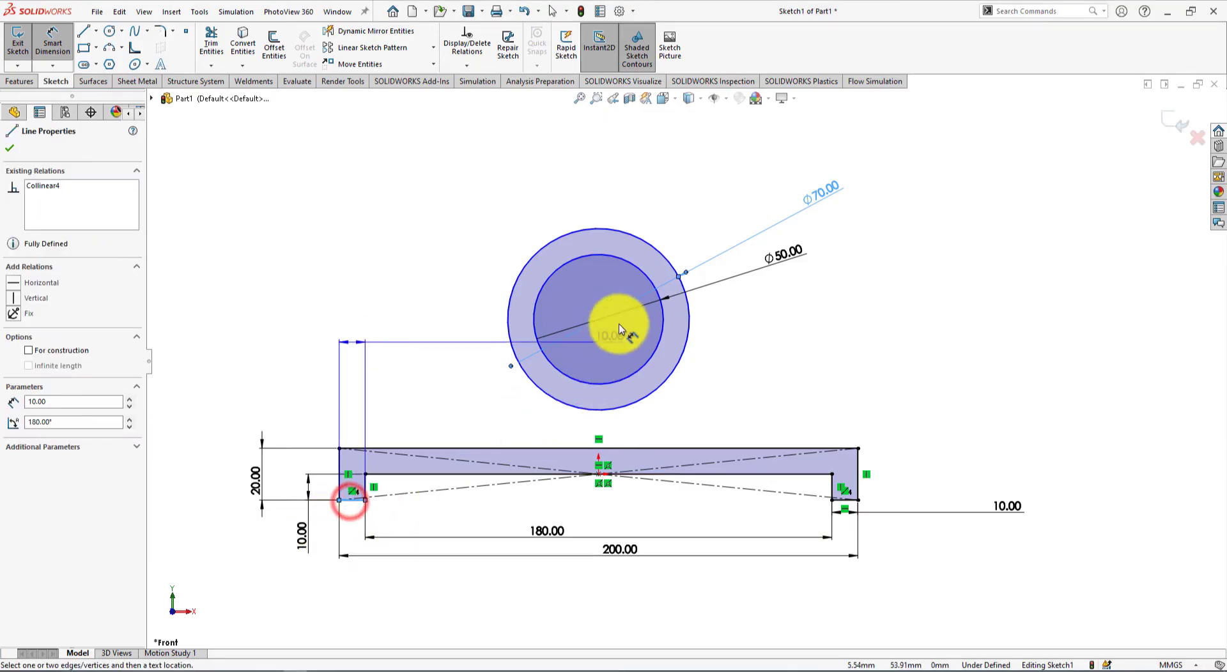
{"action": "left_click", "coordinate": [598, 319]}
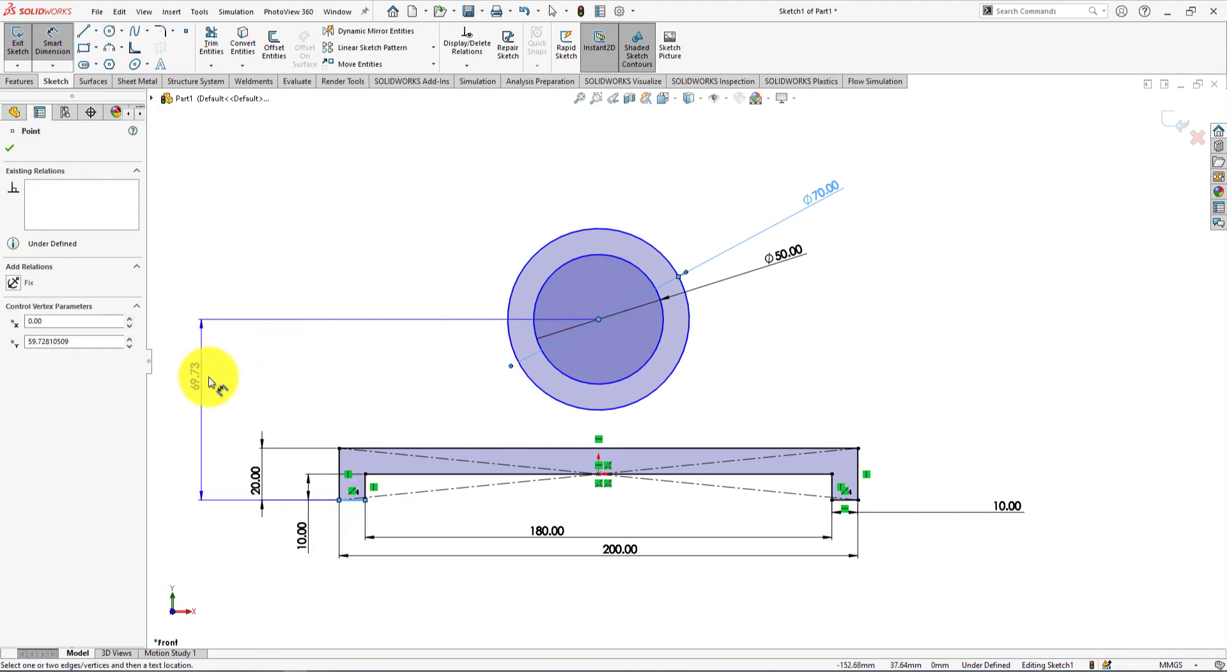
{"action": "left_click", "coordinate": [213, 369]}
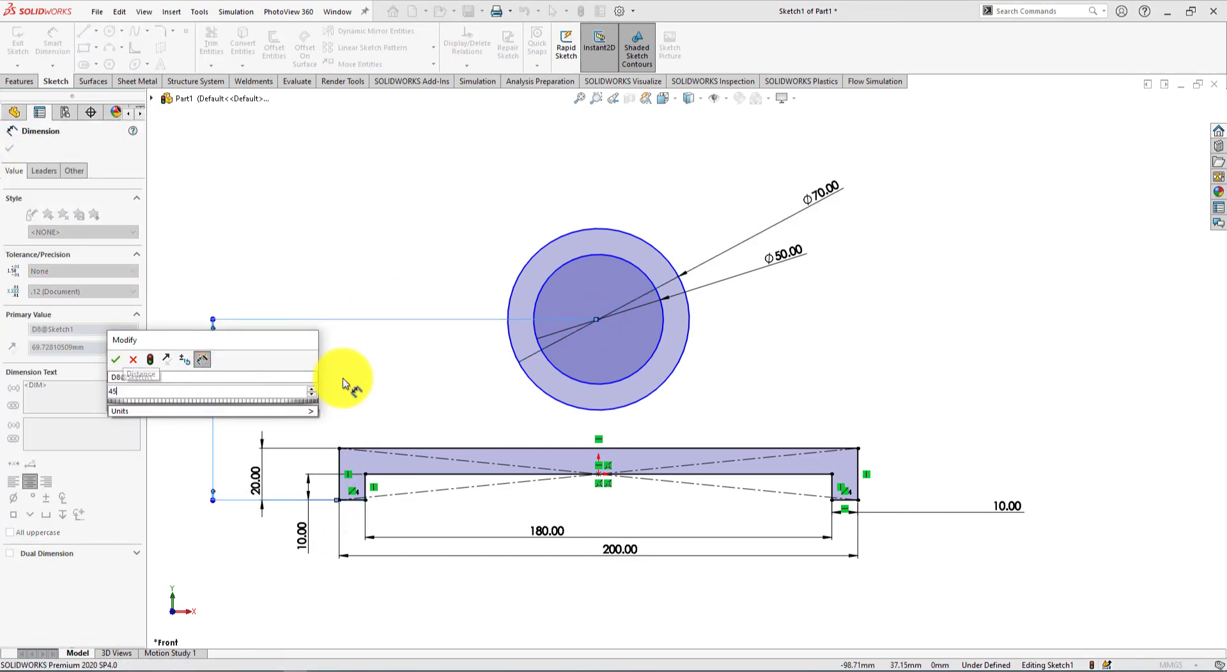
{"action": "key", "text": "Return"}
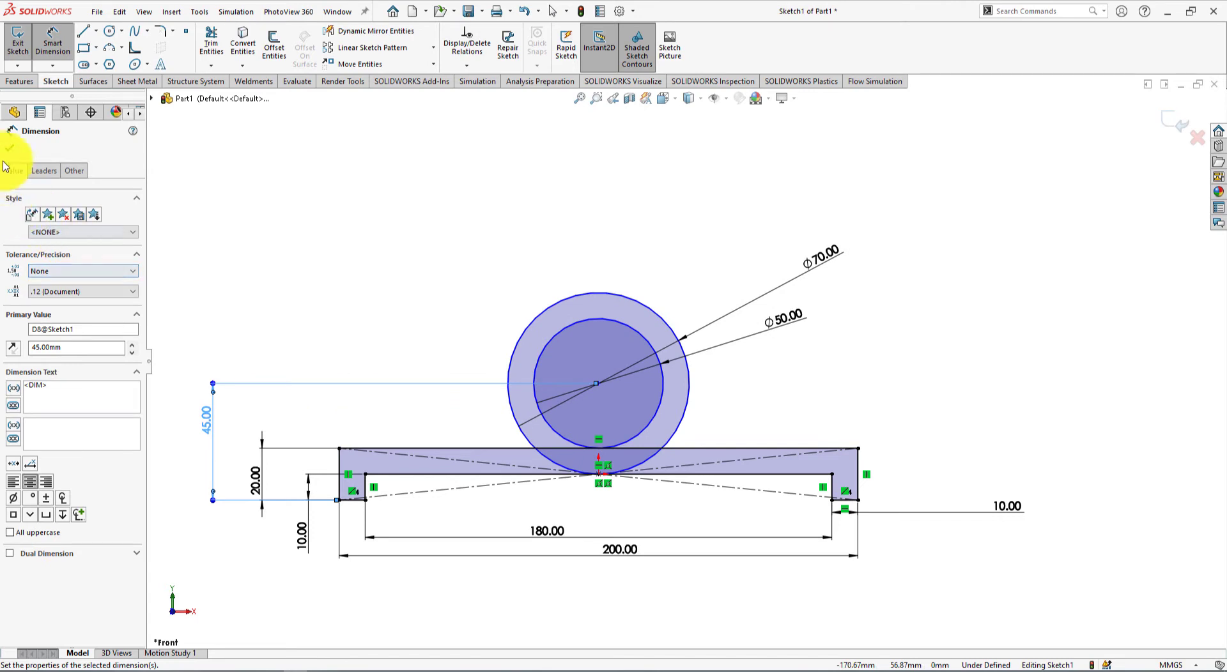
{"action": "left_click", "coordinate": [10, 148]}
{"action": "left_click", "coordinate": [396, 305]}
Step: Align the circles' centre with the sketch origin using a Vertical relation
{"action": "scroll", "coordinate": [629, 467], "scroll_direction": "down", "scroll_amount": 3}
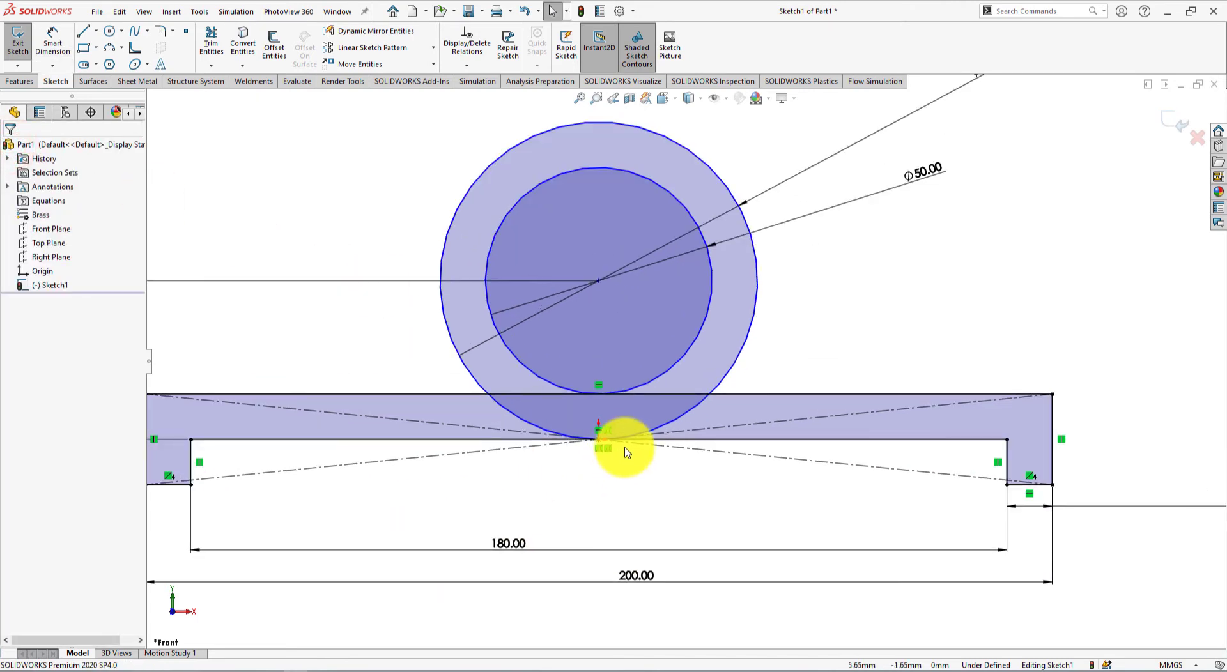
{"action": "left_click", "coordinate": [599, 442]}
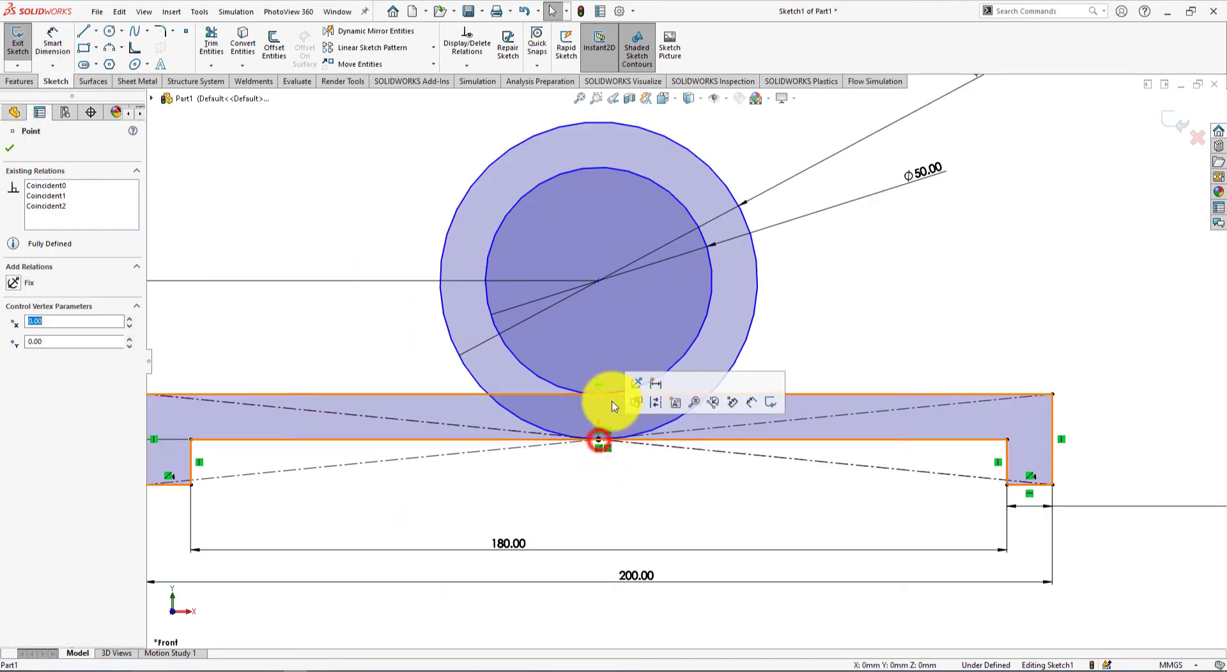
{"action": "left_click", "coordinate": [599, 281], "text": "ctrl"}
{"action": "left_click", "coordinate": [658, 220]}
{"action": "left_click", "coordinate": [999, 268]}
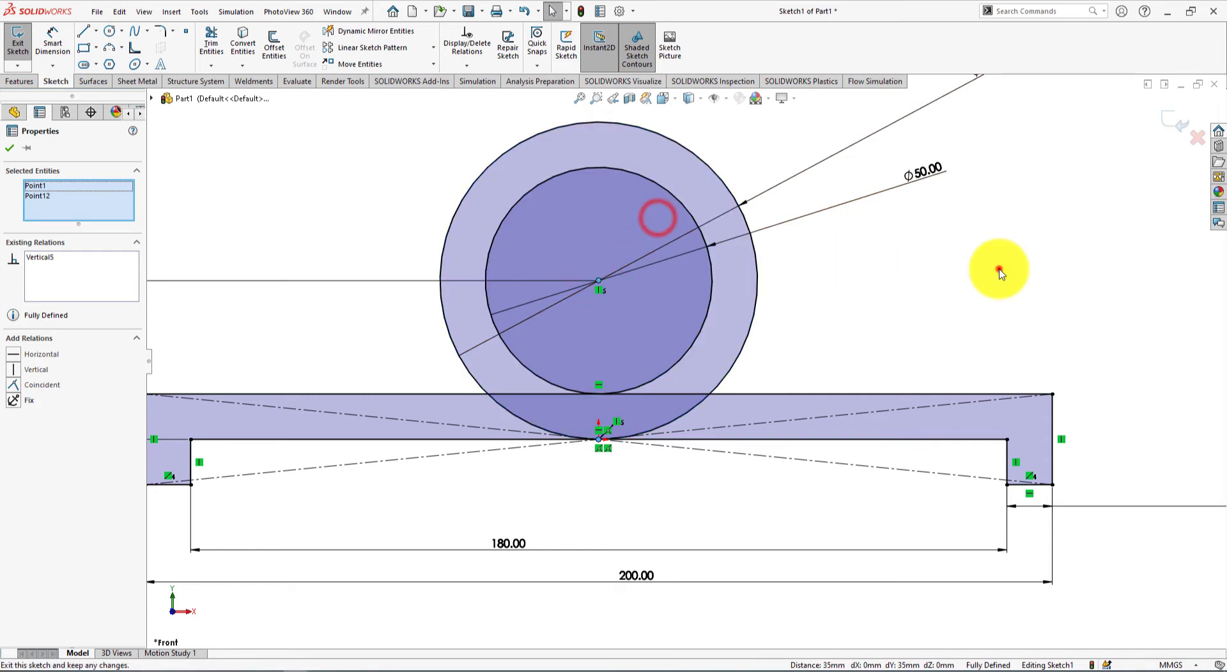
{"action": "key", "text": "f"}
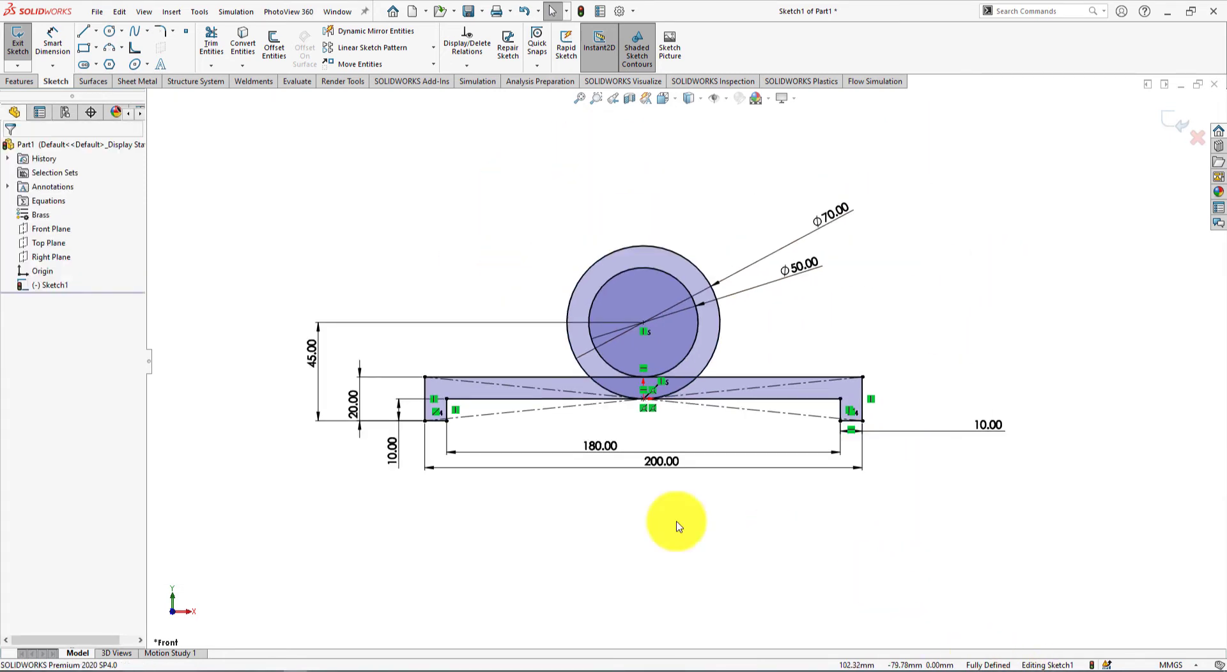
{"action": "left_click", "coordinate": [390, 478]}
Step: Power trim the plate's top edge inside the outer circle and the circle's lower arc inside the plate, following the reference drawing
{"action": "scroll", "coordinate": [607, 487], "scroll_direction": "down", "scroll_amount": 2}
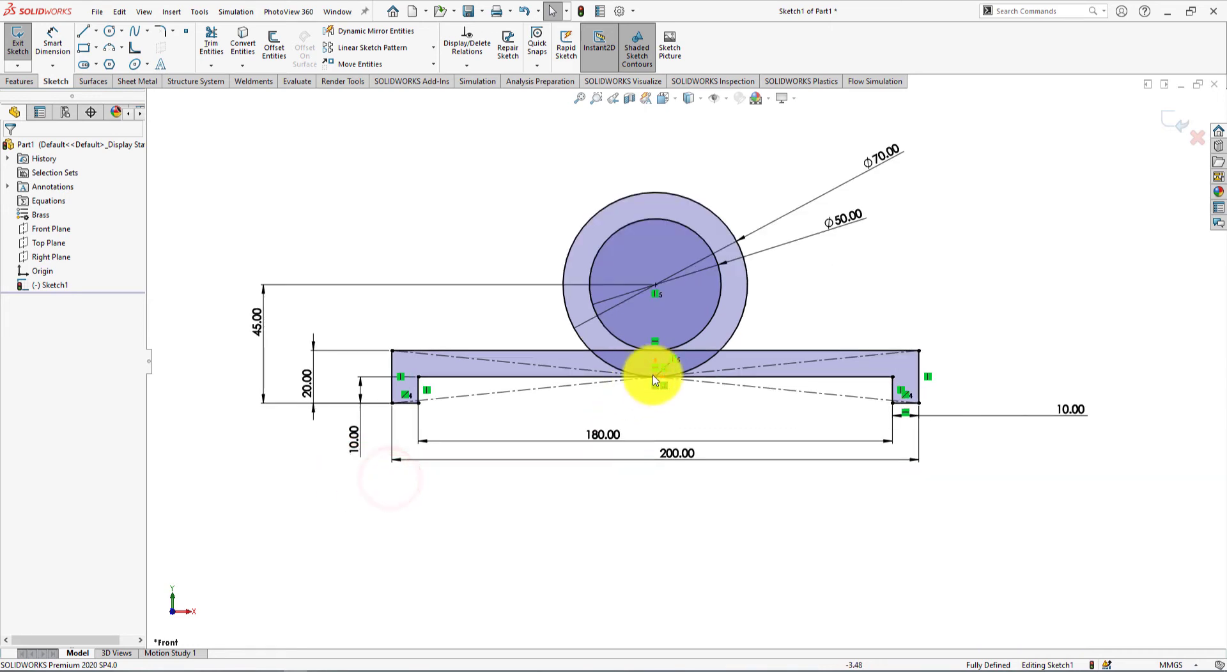
{"action": "left_click", "coordinate": [211, 32]}
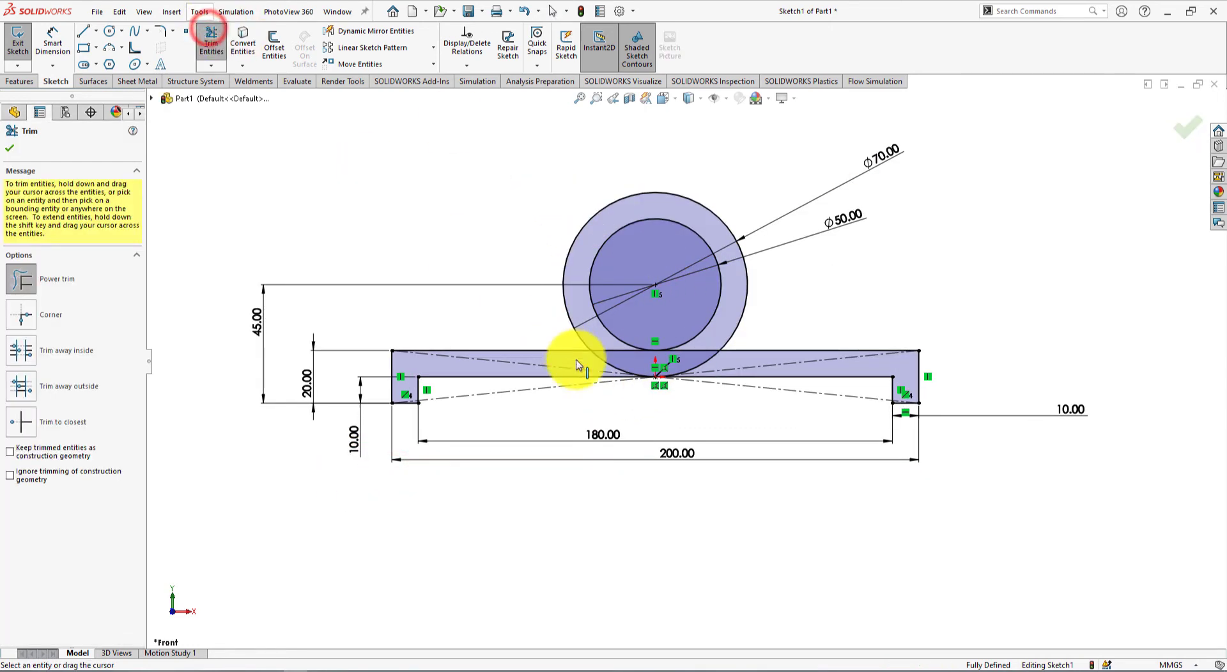
{"action": "scroll", "coordinate": [612, 353], "scroll_direction": "down", "scroll_amount": 5}
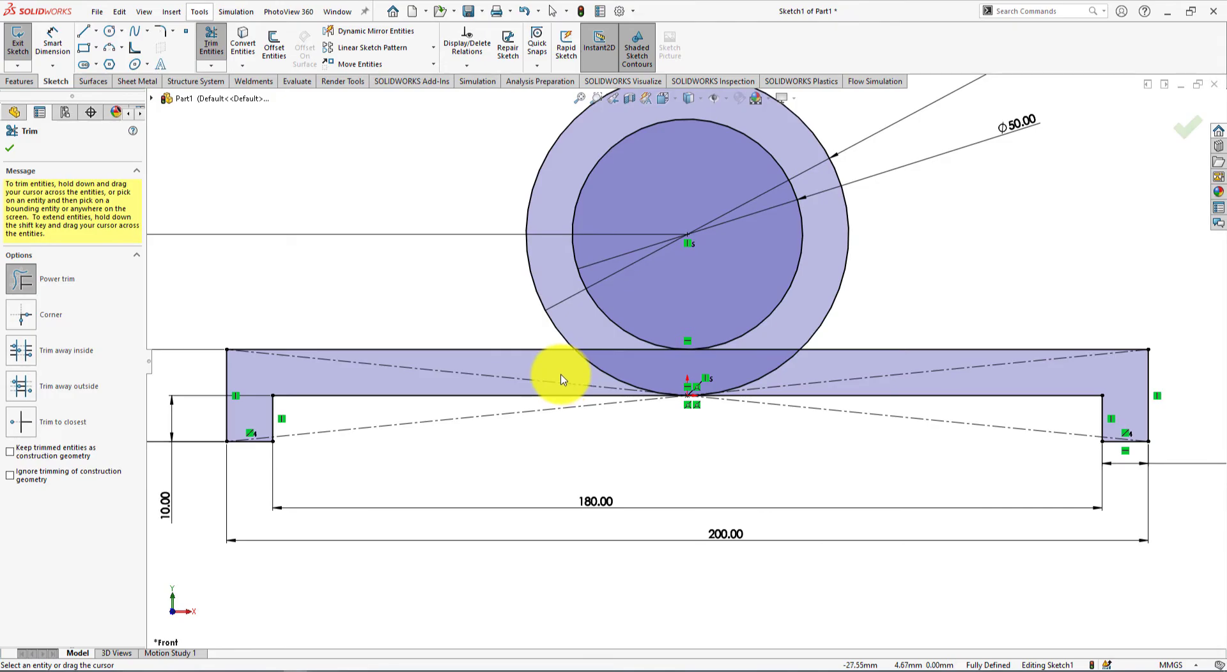
{"action": "key", "text": "alt+Tab"}
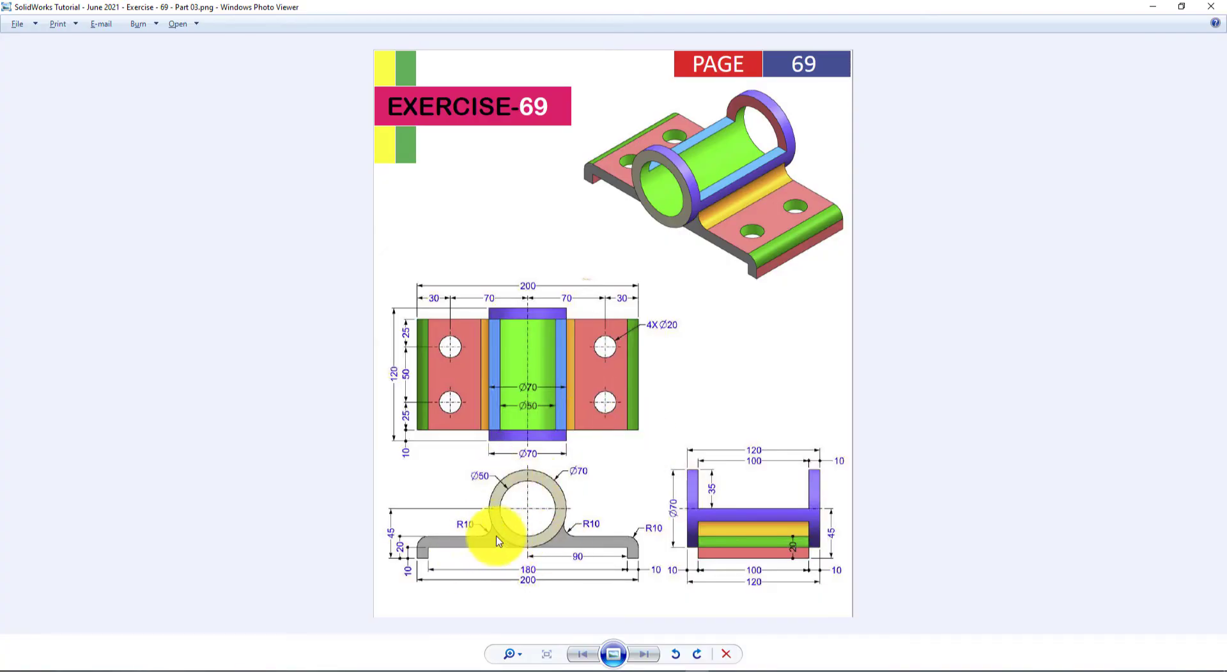
{"action": "key", "text": "alt+Tab"}
{"action": "mouse_move", "coordinate": [581, 376]}
{"action": "left_mouse_down"}
{"action": "mouse_move", "coordinate": [790, 369]}
{"action": "mouse_move", "coordinate": [747, 366]}
{"action": "mouse_move", "coordinate": [764, 347]}
{"action": "mouse_move", "coordinate": [688, 375]}
{"action": "mouse_move", "coordinate": [639, 368]}
{"action": "left_mouse_up"}
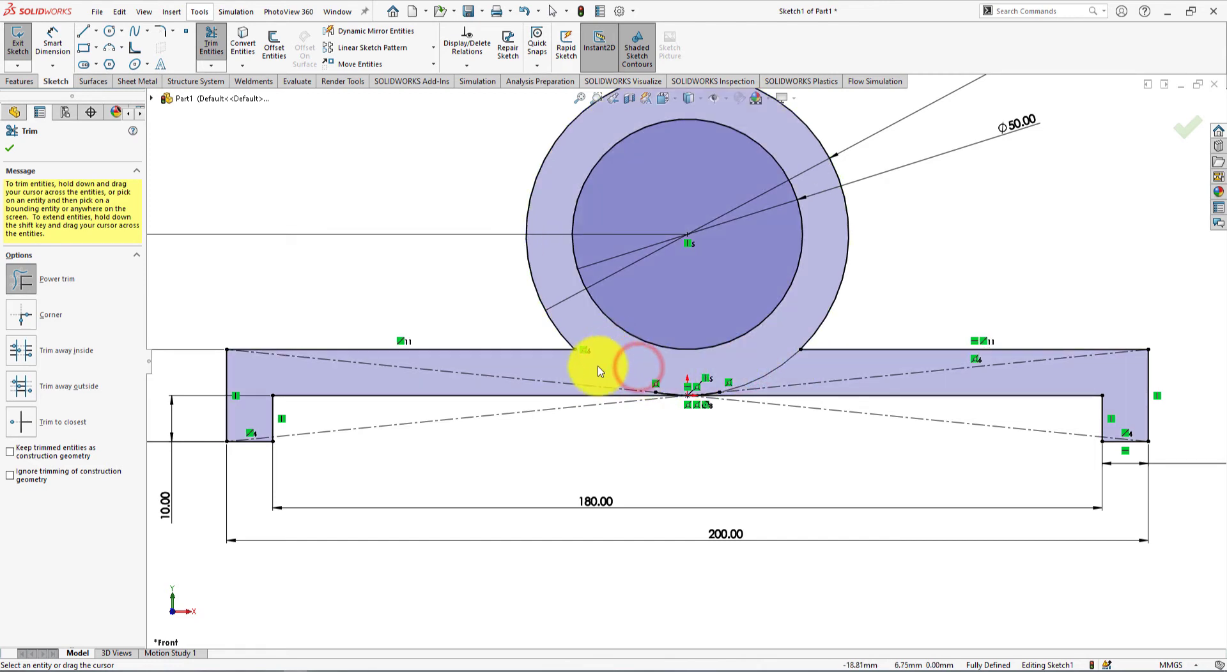
{"action": "key", "text": "f"}
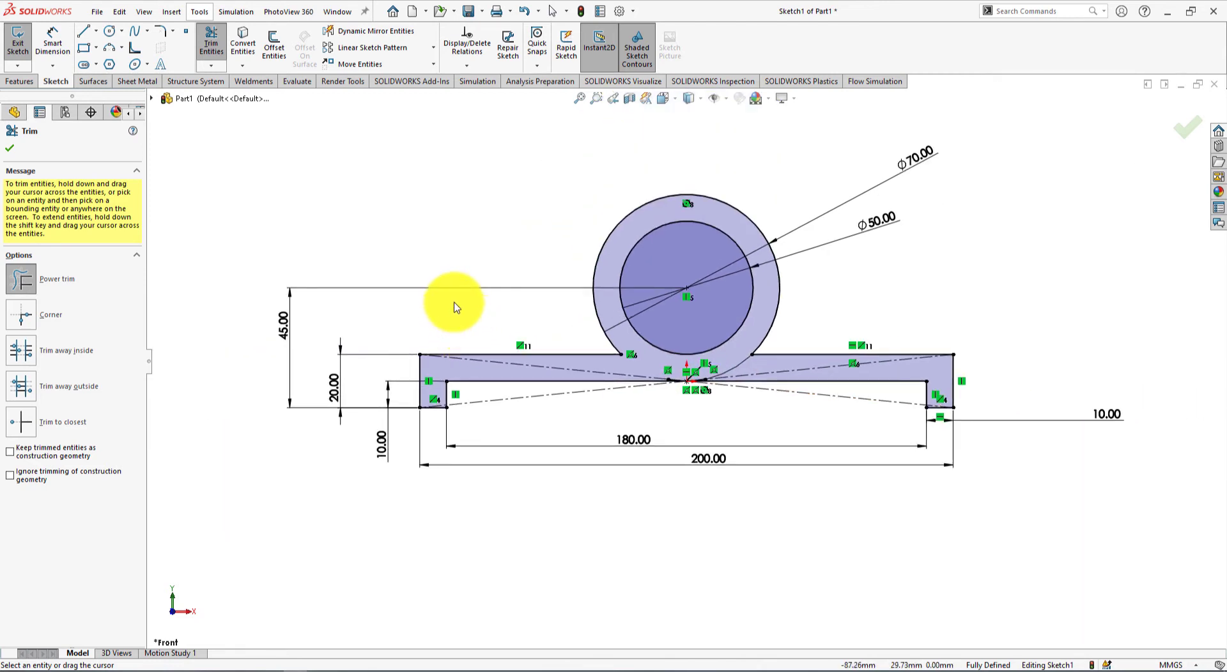
{"action": "left_click", "coordinate": [10, 146]}
Step: Fillet the plate's two outer upper corners and both junctions with the outer circle at 10 mm radius, as in the reference drawing
{"action": "key", "text": "alt+Tab"}
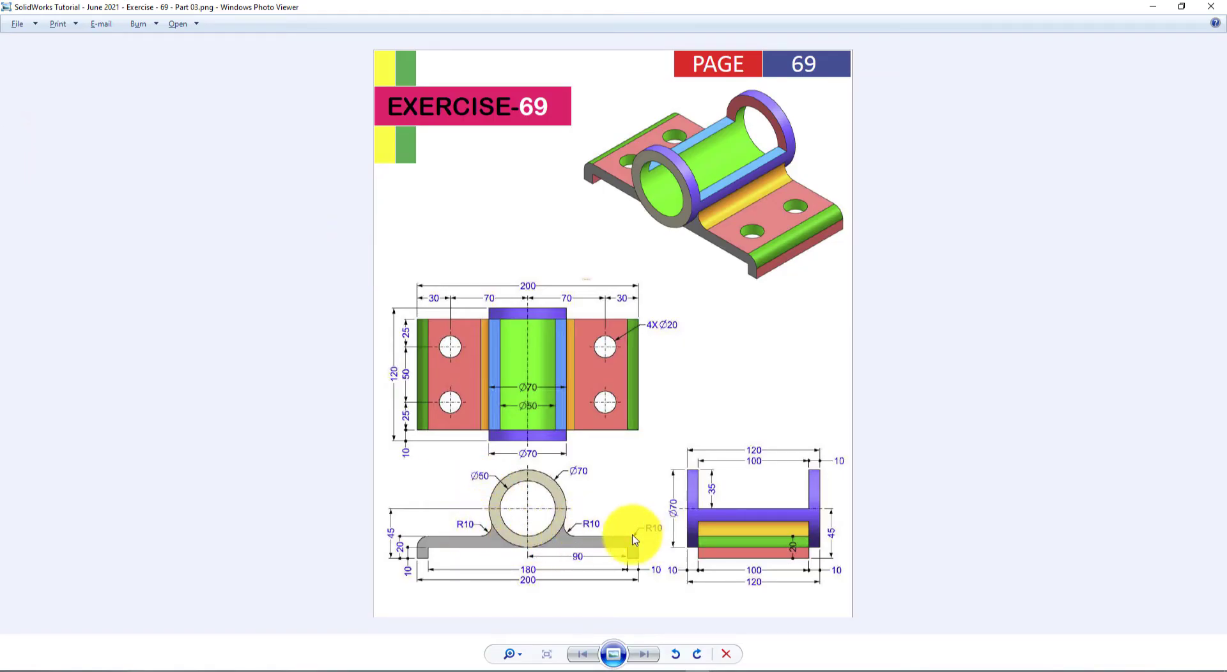
{"action": "key", "text": "alt+Tab"}
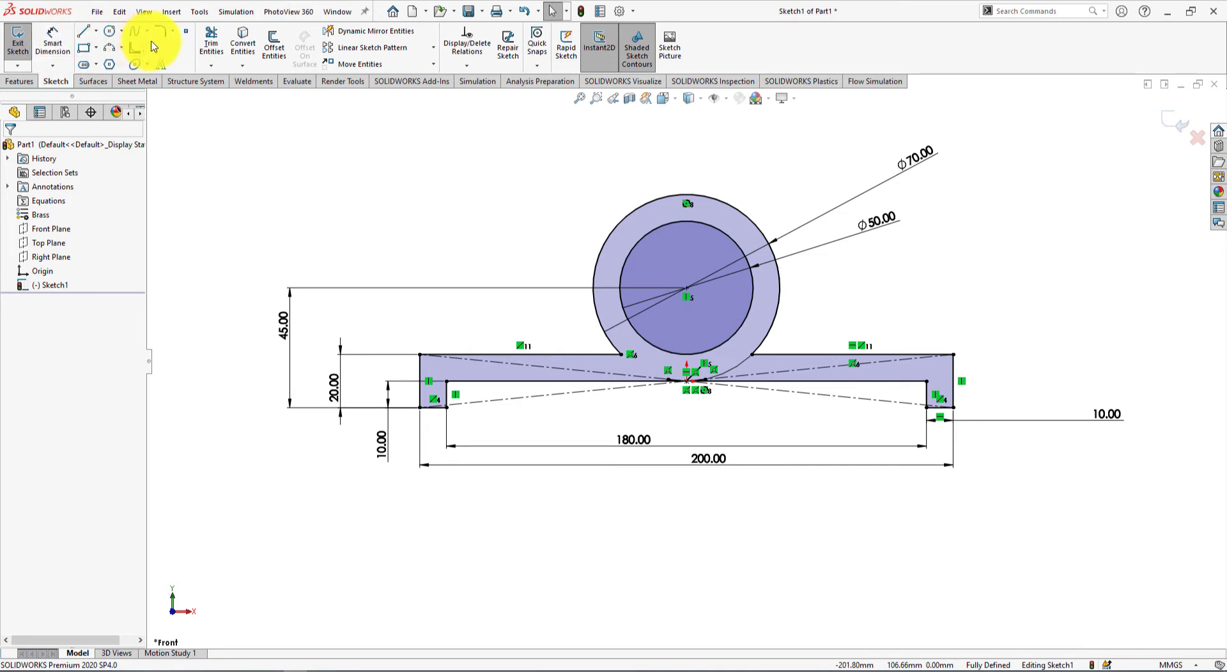
{"action": "left_click", "coordinate": [164, 34]}
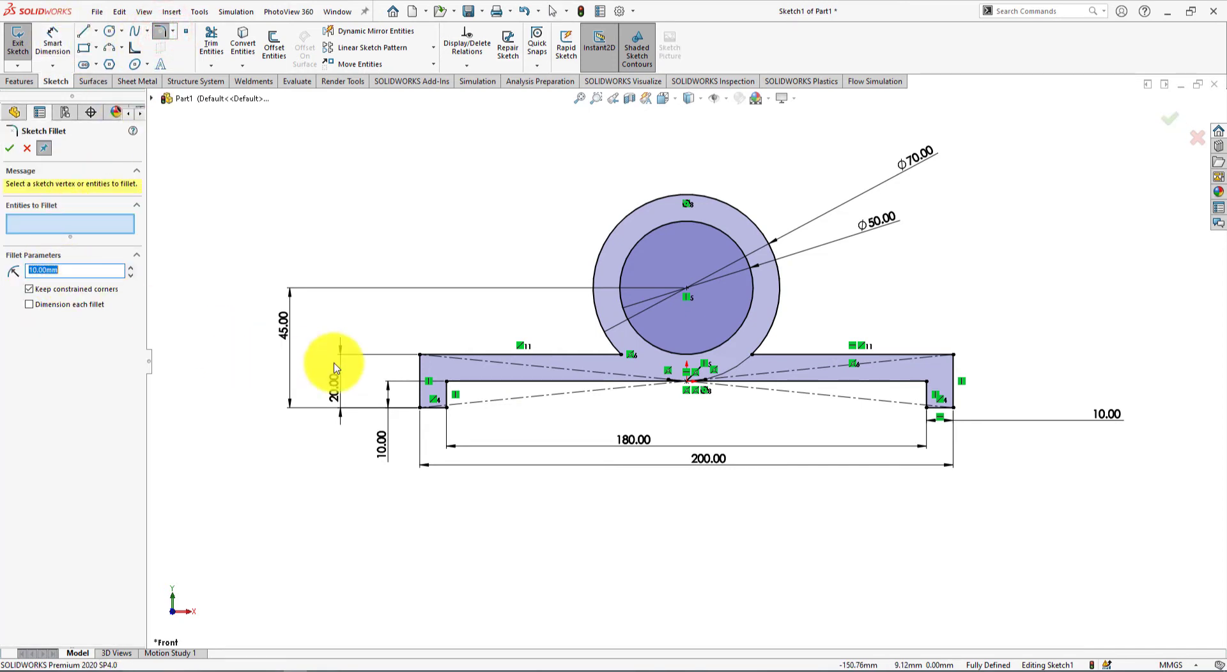
{"action": "left_click", "coordinate": [420, 356]}
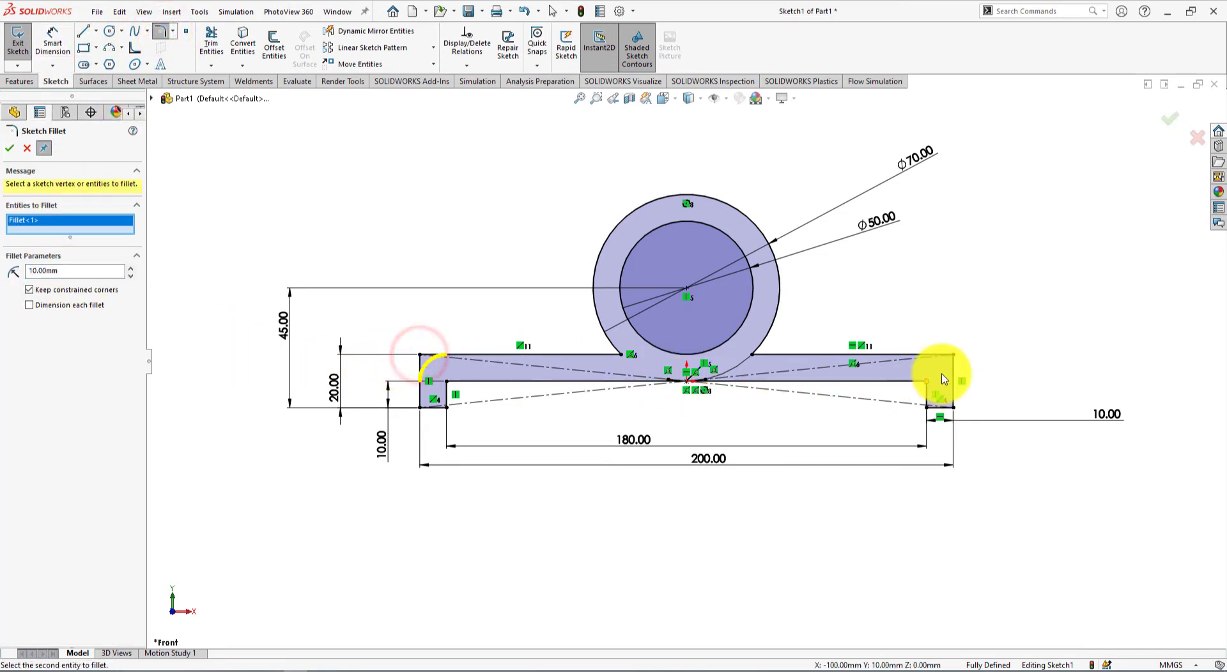
{"action": "left_click", "coordinate": [953, 356]}
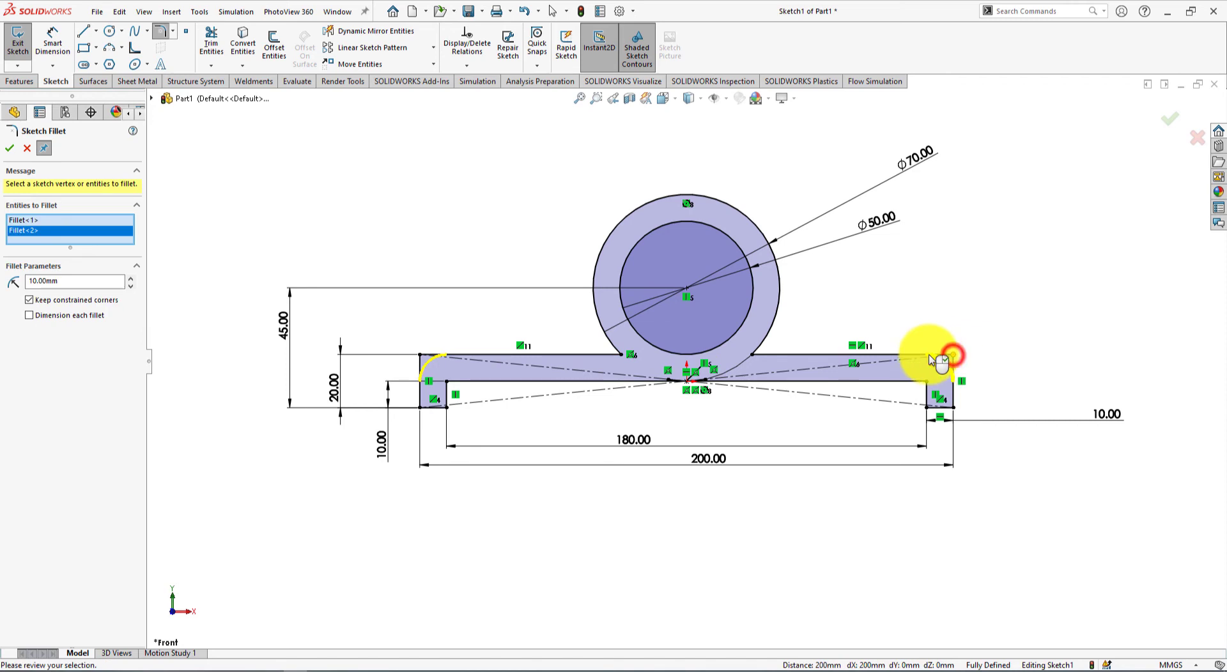
{"action": "left_click", "coordinate": [751, 355]}
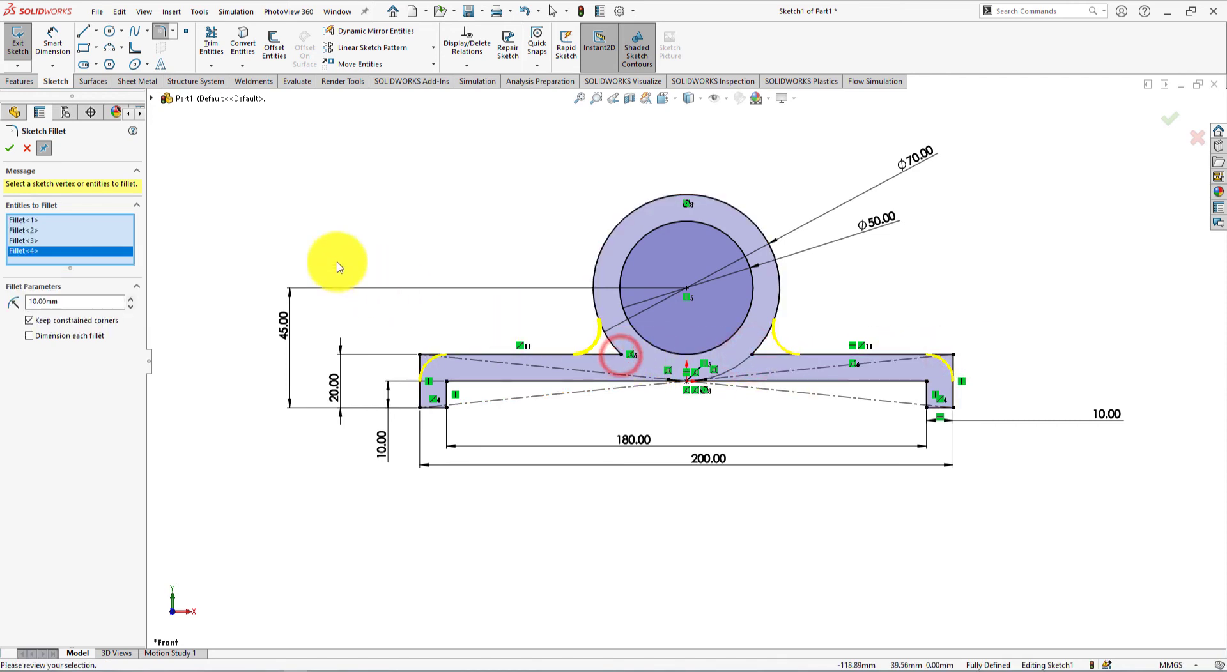
{"action": "left_click", "coordinate": [9, 148]}
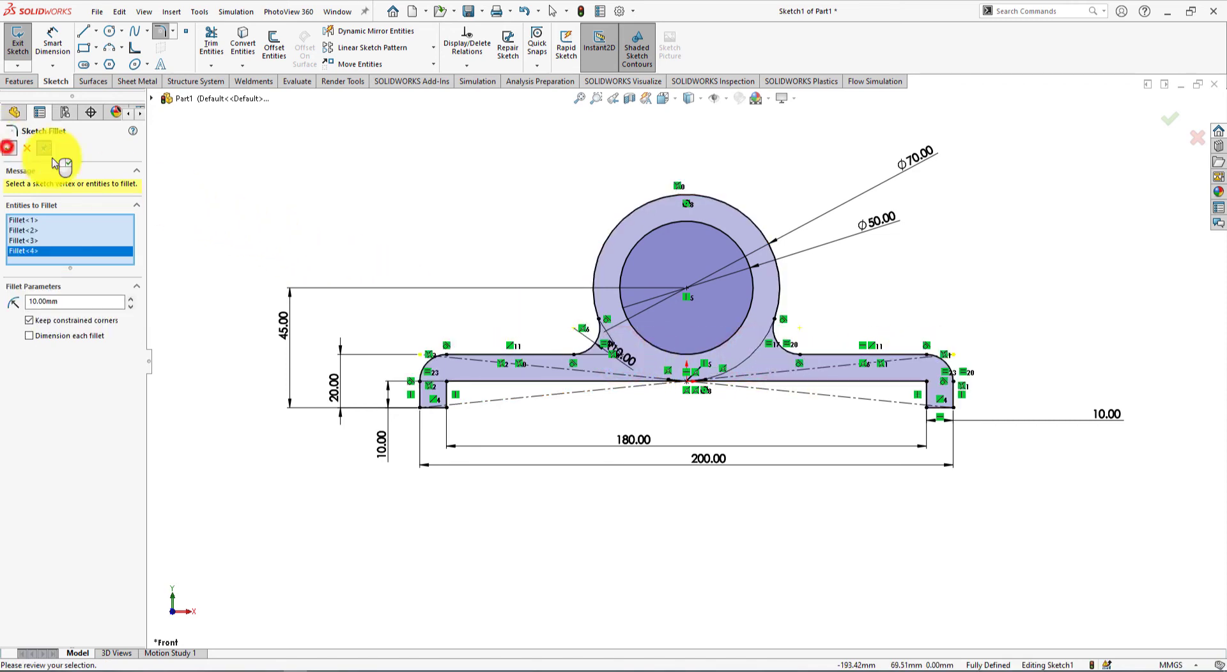
{"action": "left_click", "coordinate": [323, 170]}
{"action": "scroll", "coordinate": [958, 423], "scroll_direction": "down", "scroll_amount": 1}
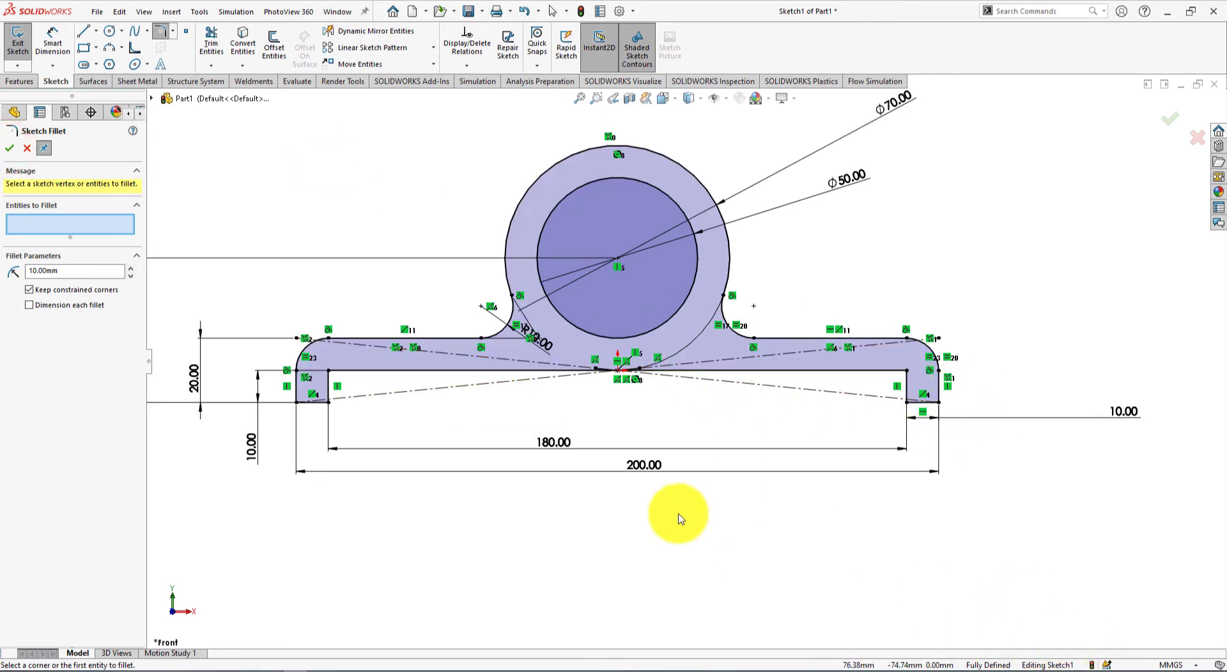
{"action": "scroll", "coordinate": [575, 419], "scroll_direction": "up", "scroll_amount": 3}
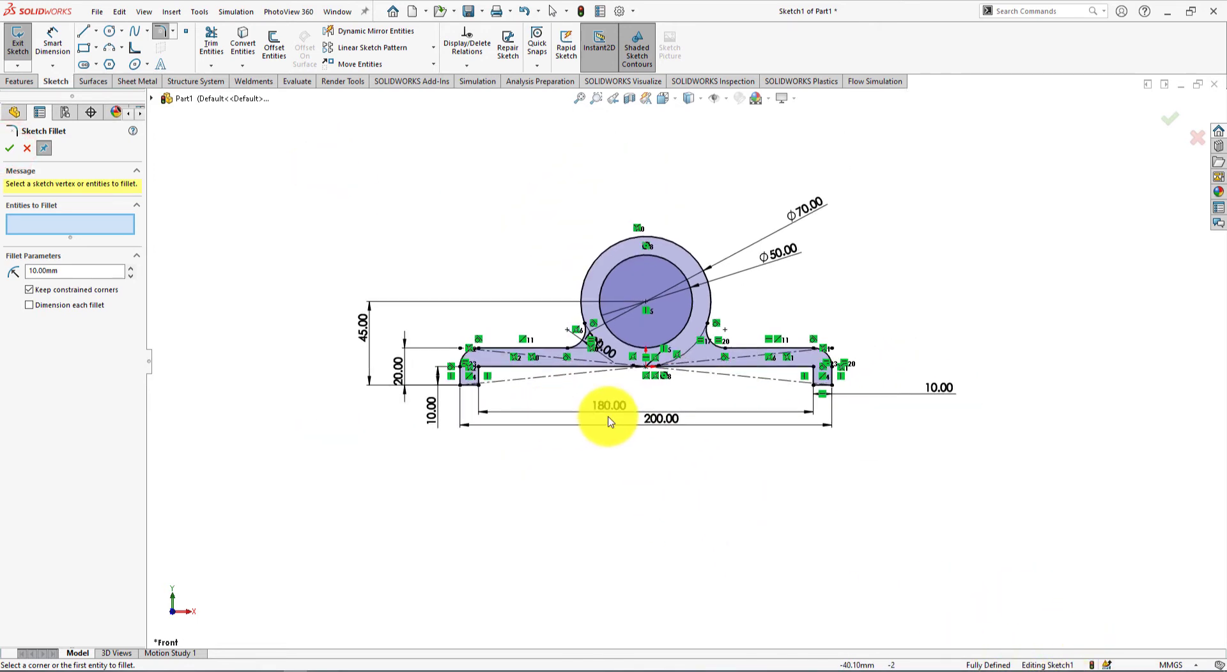
{"action": "left_click", "coordinate": [8, 149]}
Step: Extrude the profile region around the inner circle from Mid Plane to a total depth of 25+50+25 mm, as in the reference drawing
{"action": "key", "text": "alt+Tab"}
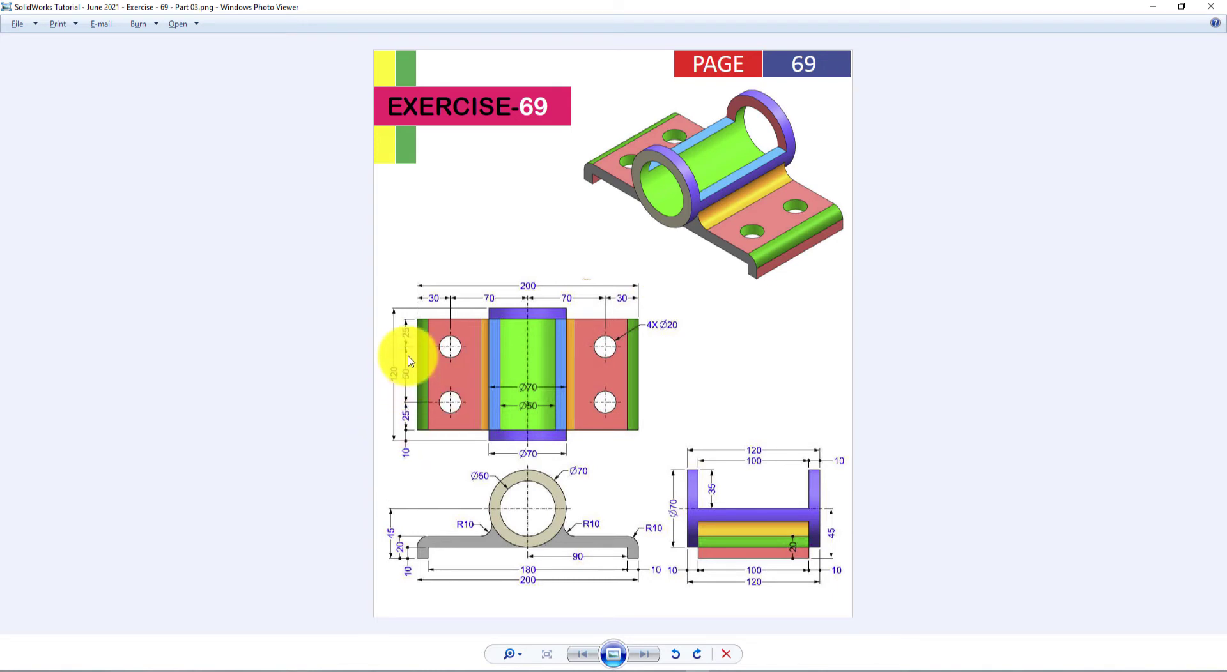
{"action": "key", "text": "alt+Tab"}
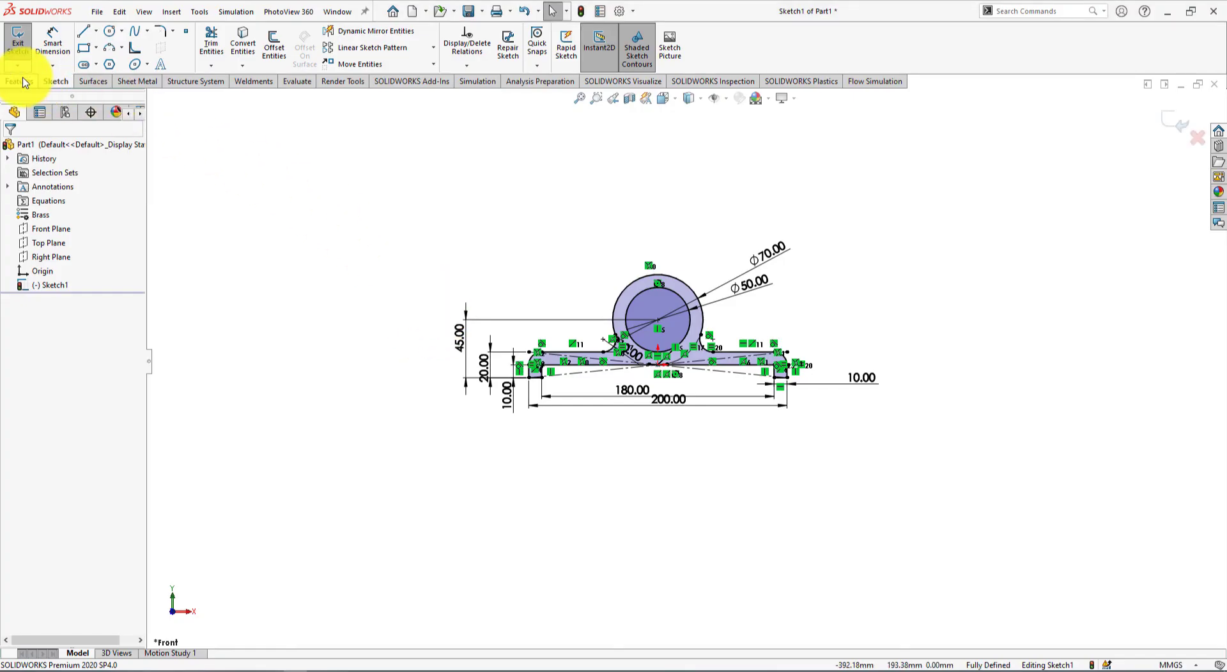
{"action": "left_click", "coordinate": [32, 64]}
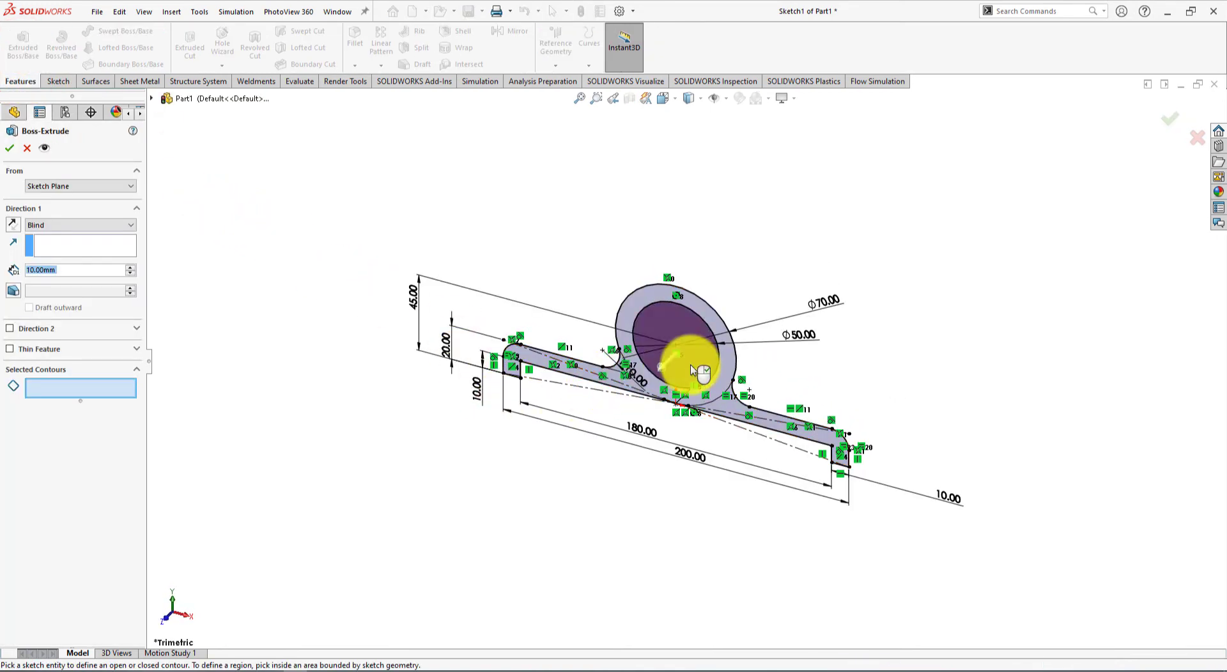
{"action": "left_click", "coordinate": [727, 376]}
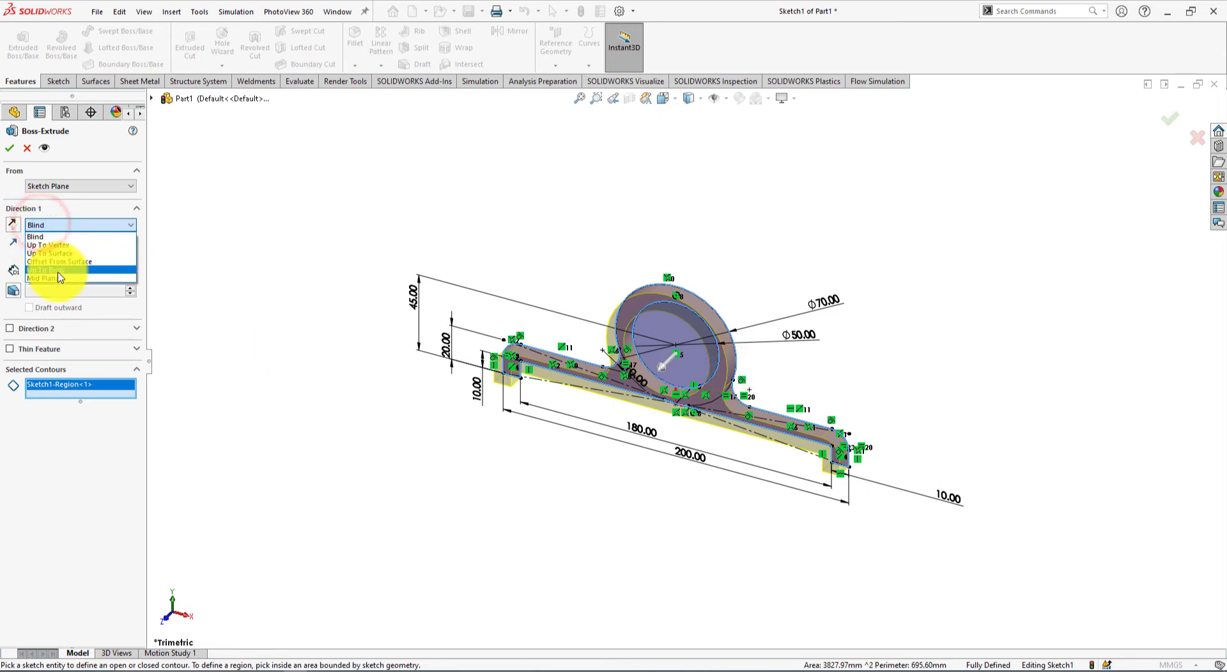
{"action": "left_click", "coordinate": [57, 278]}
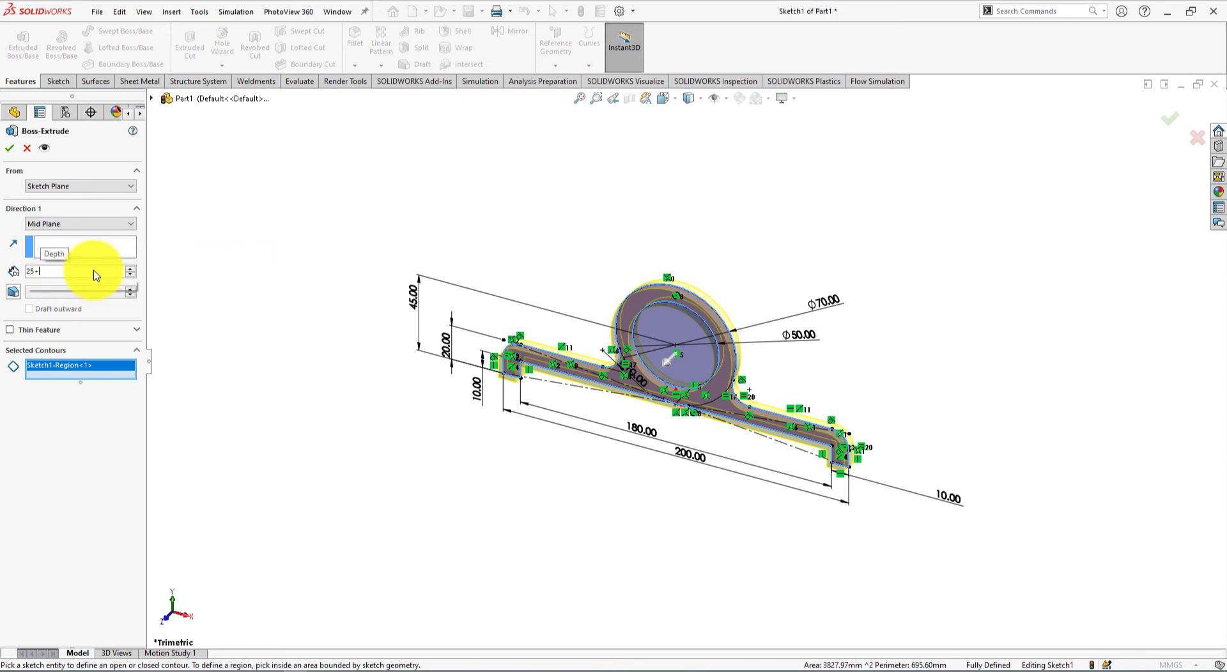
{"action": "type", "text": "25+50+25"}
{"action": "key", "text": "Return"}
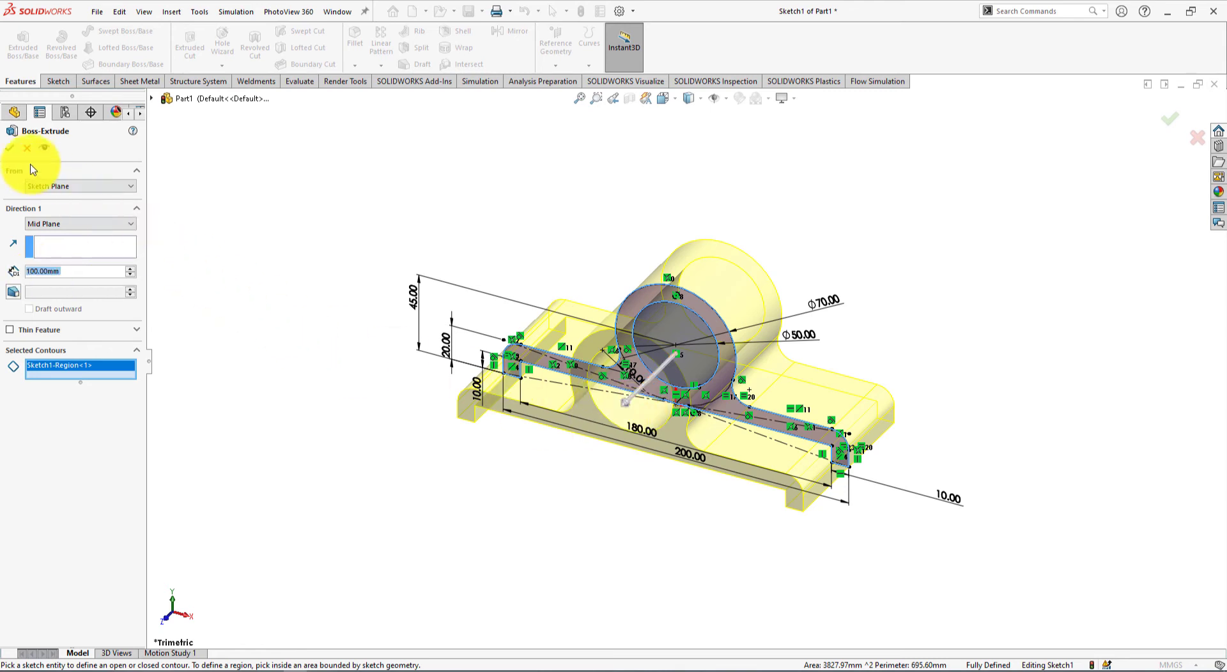
{"action": "left_click", "coordinate": [10, 148]}
{"action": "left_click", "coordinate": [312, 268]}
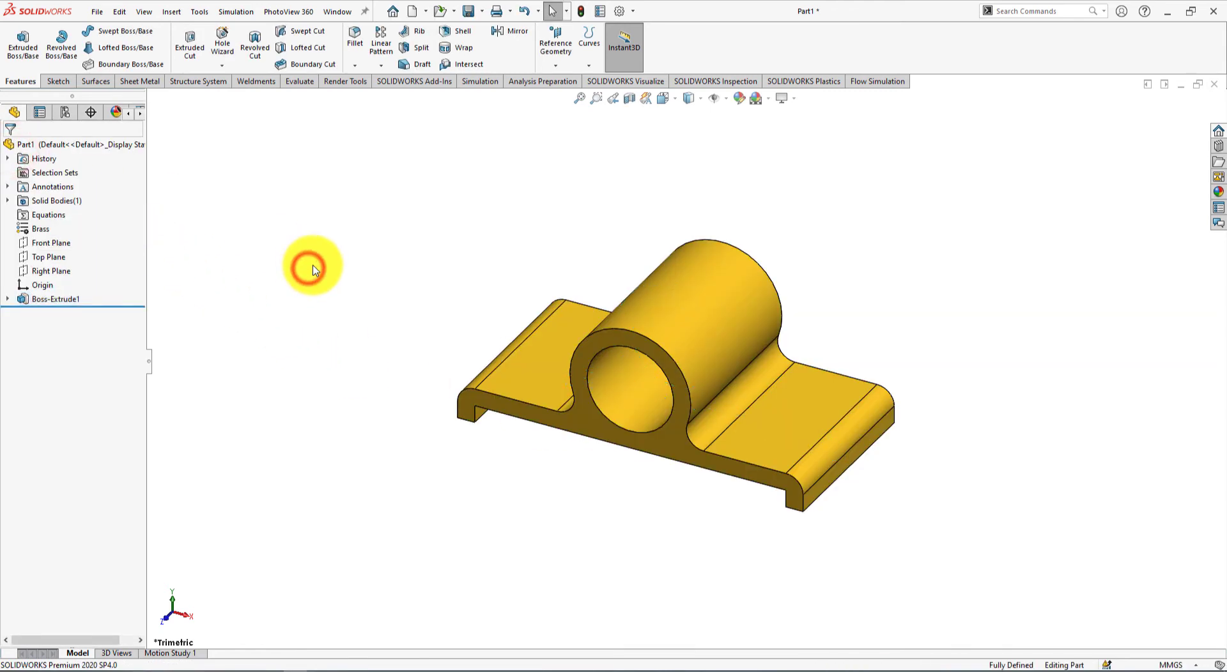
Step: Start a sketch on the Top Plane and draw two vertically aligned circles on the left flange, the lower with a radius of about 9.6 mm
{"action": "key", "text": "alt+Tab"}
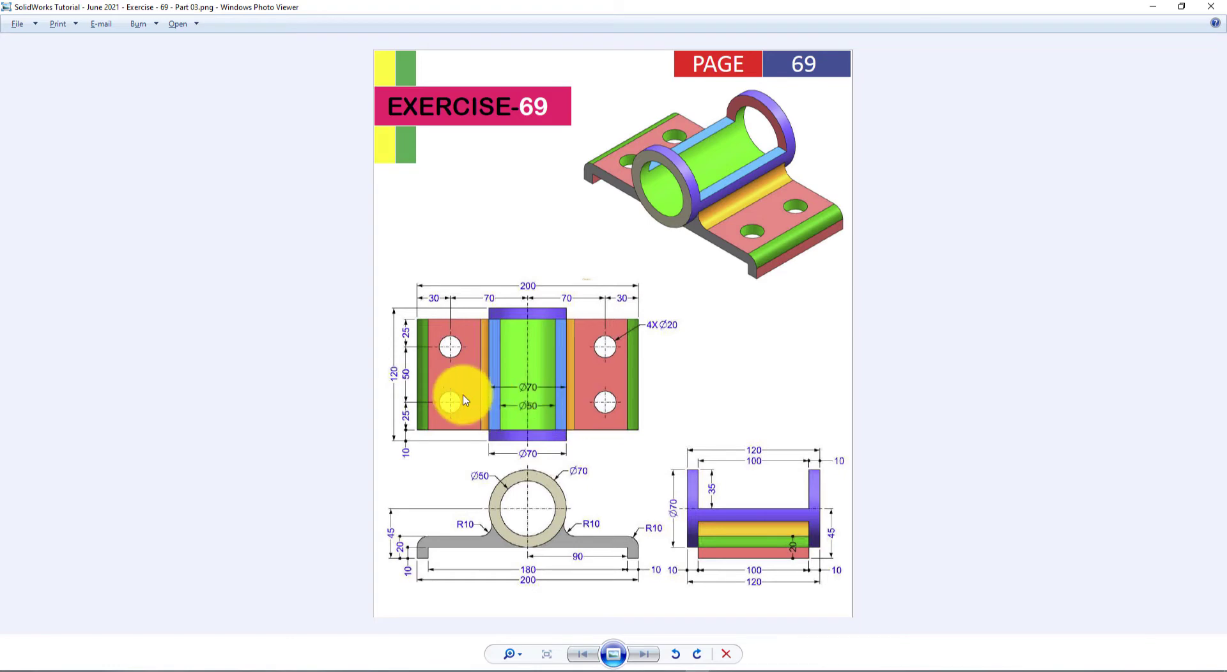
{"action": "key", "text": "alt+Tab"}
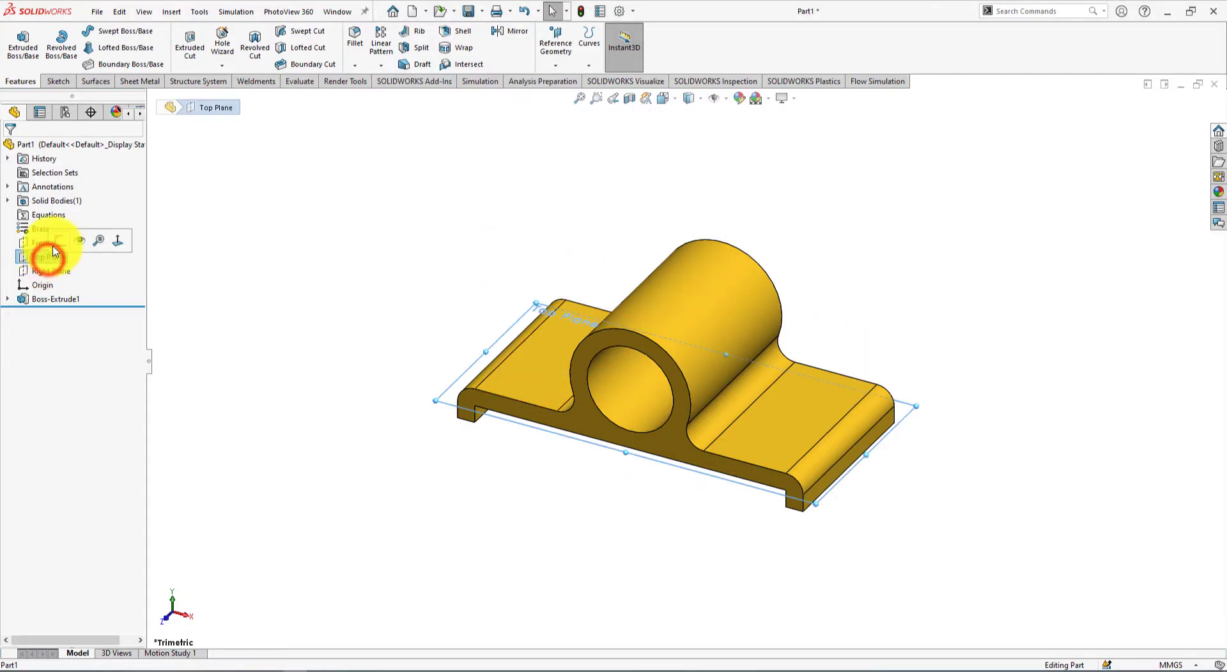
{"action": "left_click", "coordinate": [60, 240]}
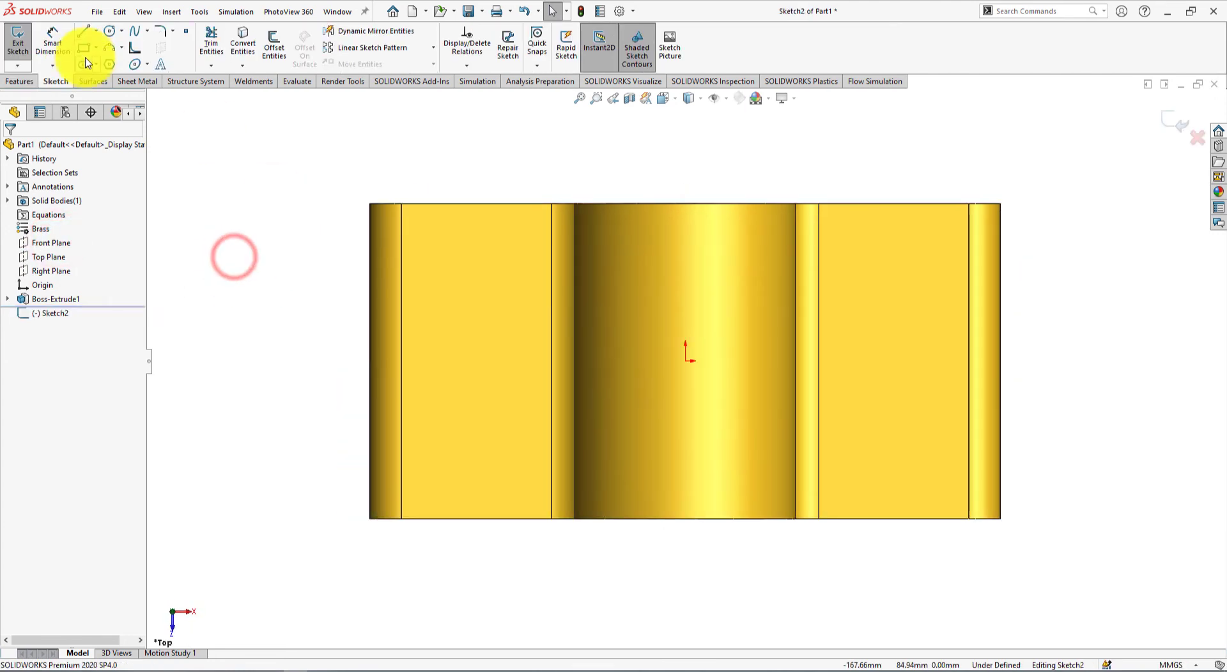
{"action": "left_click", "coordinate": [110, 31]}
{"action": "left_click", "coordinate": [470, 279]}
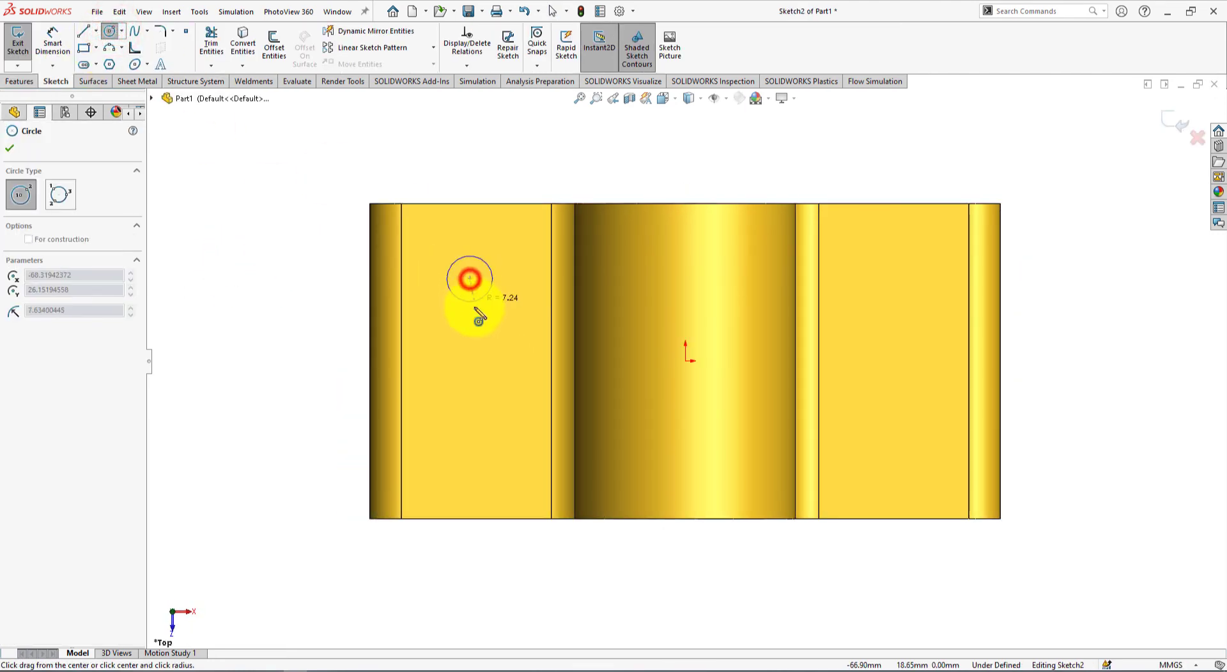
{"action": "left_click", "coordinate": [478, 304]}
{"action": "left_click", "coordinate": [472, 410]}
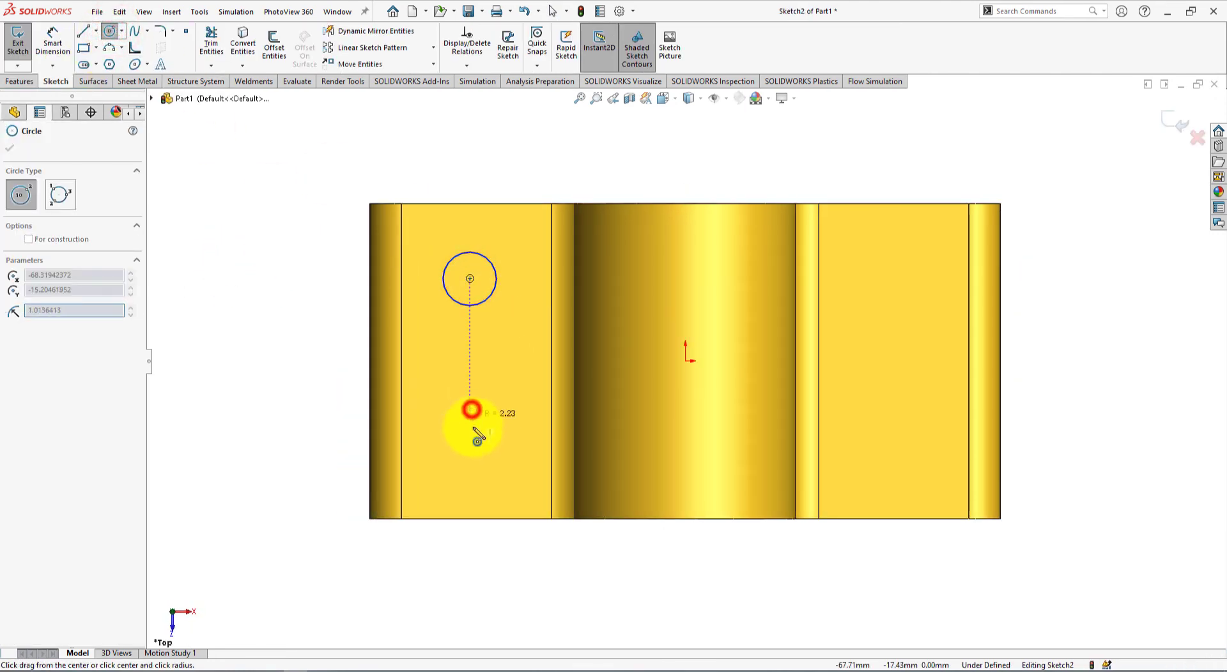
{"action": "left_click", "coordinate": [488, 430]}
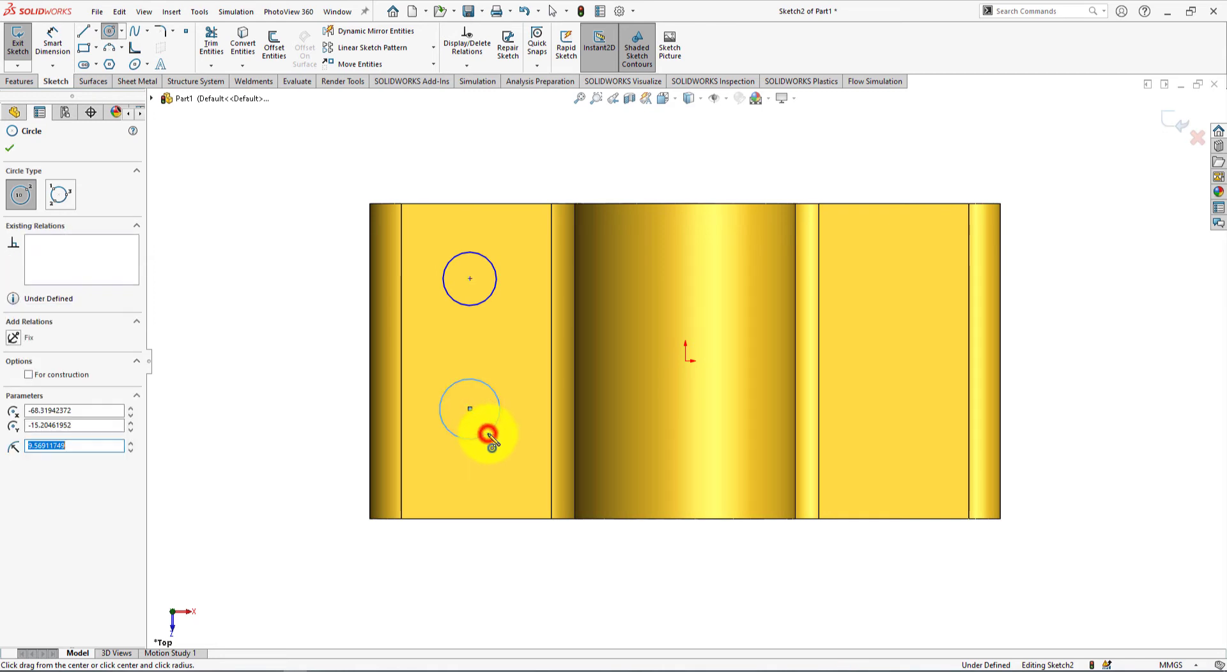
Step: Draw two vertically aligned circles on the right flange, with radii of about 8 mm for the upper and 9 mm for the lower
{"action": "left_click", "coordinate": [907, 279]}
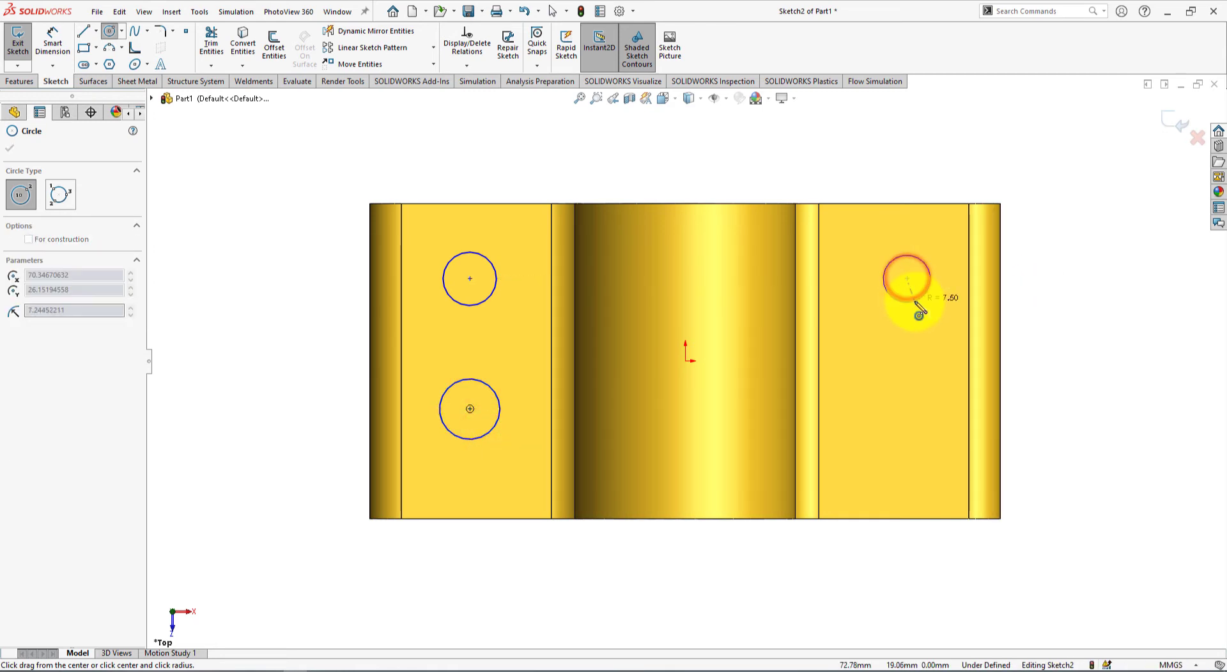
{"action": "left_click", "coordinate": [915, 304]}
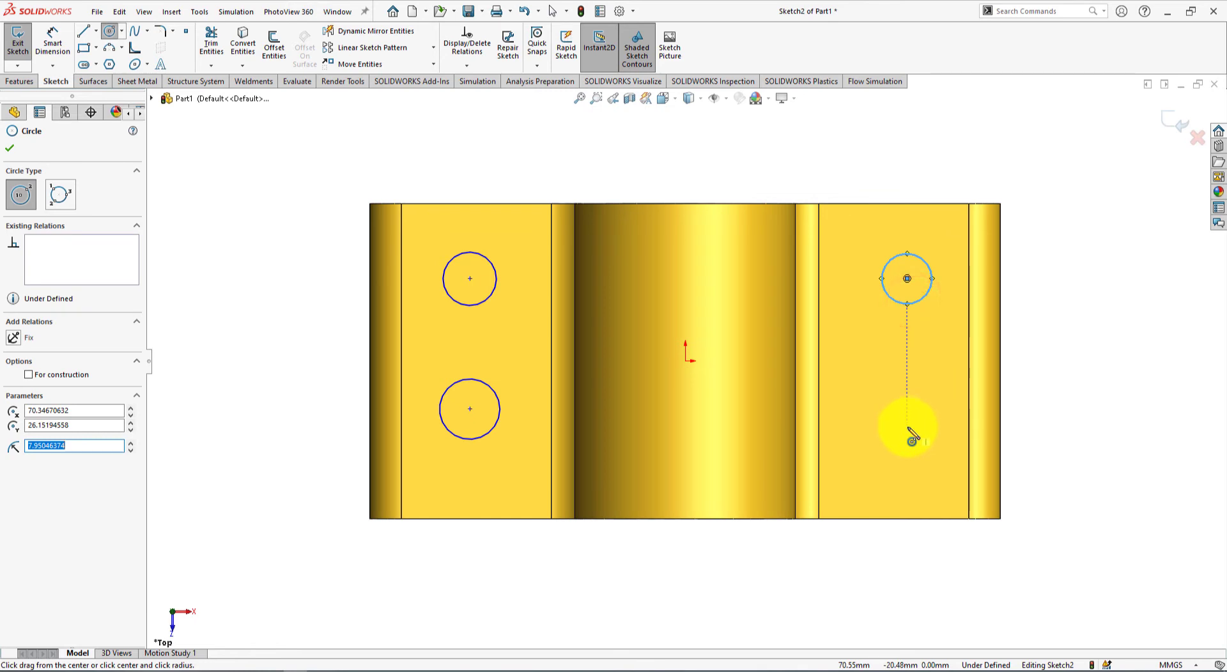
{"action": "left_click", "coordinate": [907, 429]}
{"action": "left_click", "coordinate": [884, 411]}
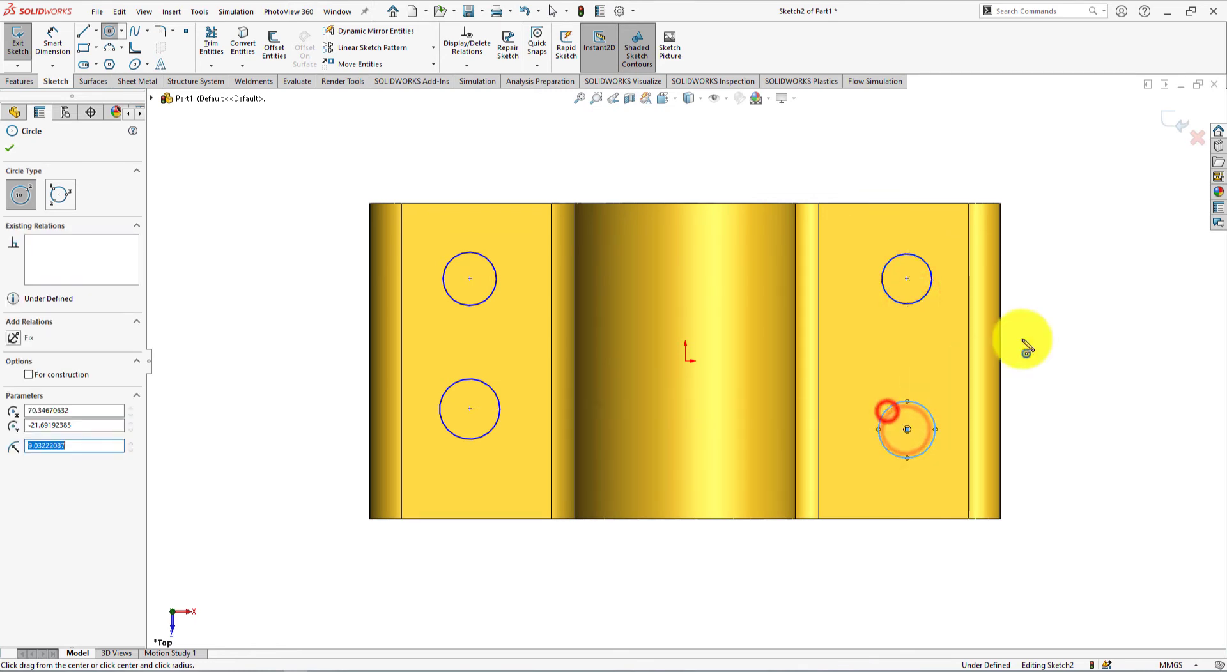
{"action": "right_click", "coordinate": [1041, 313]}
{"action": "left_click", "coordinate": [1074, 329]}
Step: Apply an Equal relation to all four mounting-hole circles
{"action": "key", "text": "alt+Tab"}
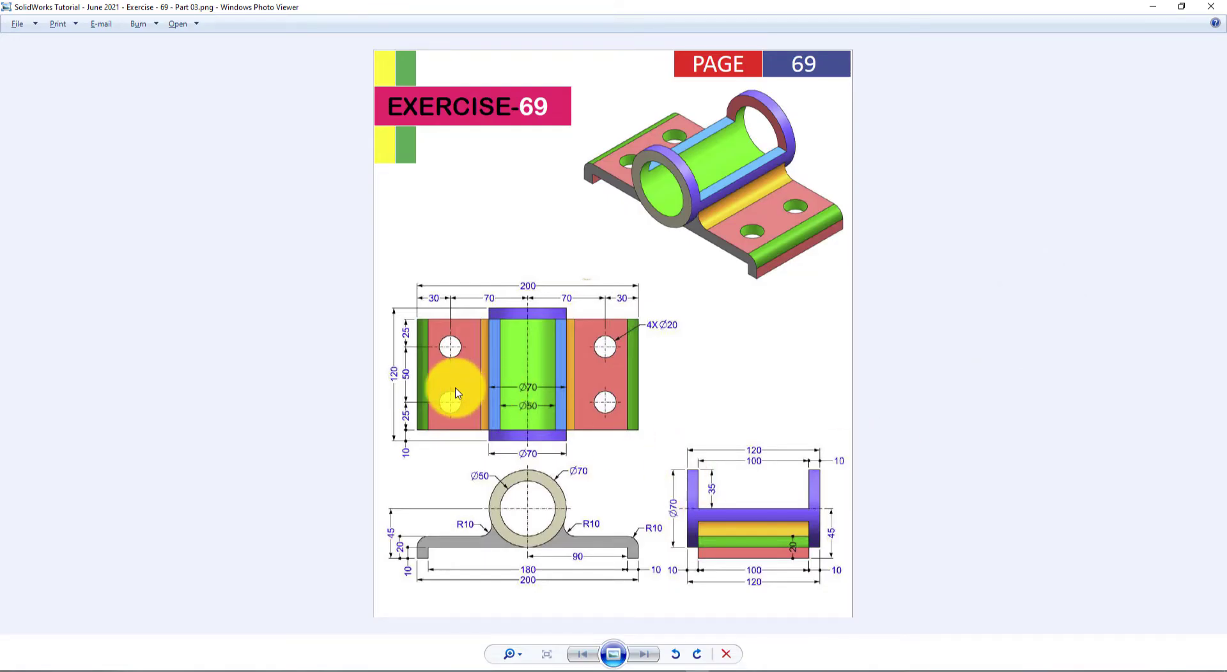
{"action": "key", "text": "alt+Tab"}
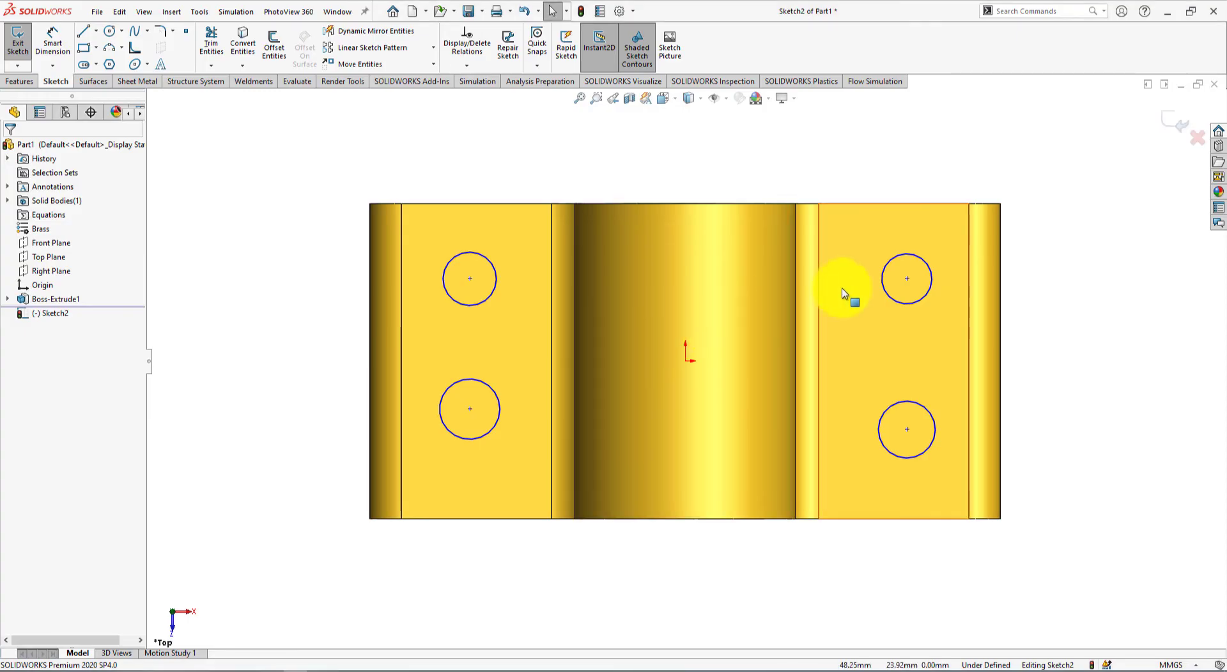
{"action": "left_click", "coordinate": [904, 305]}
{"action": "left_click", "coordinate": [915, 409], "text": "ctrl"}
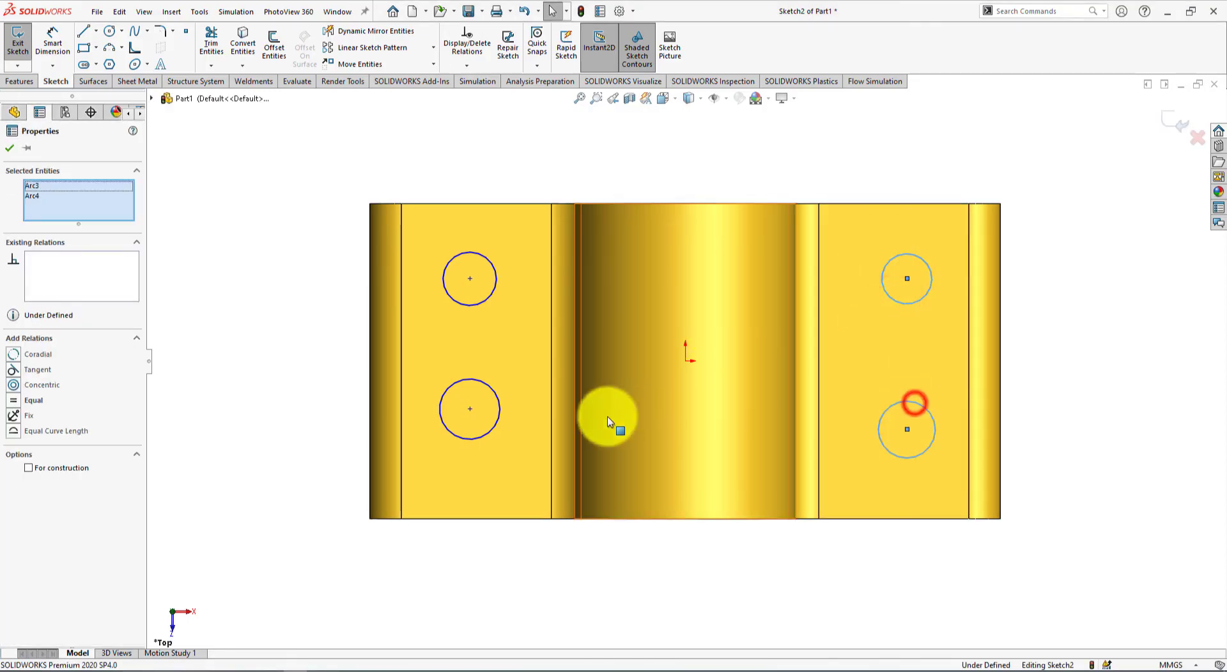
{"action": "left_click", "coordinate": [500, 405], "text": "ctrl"}
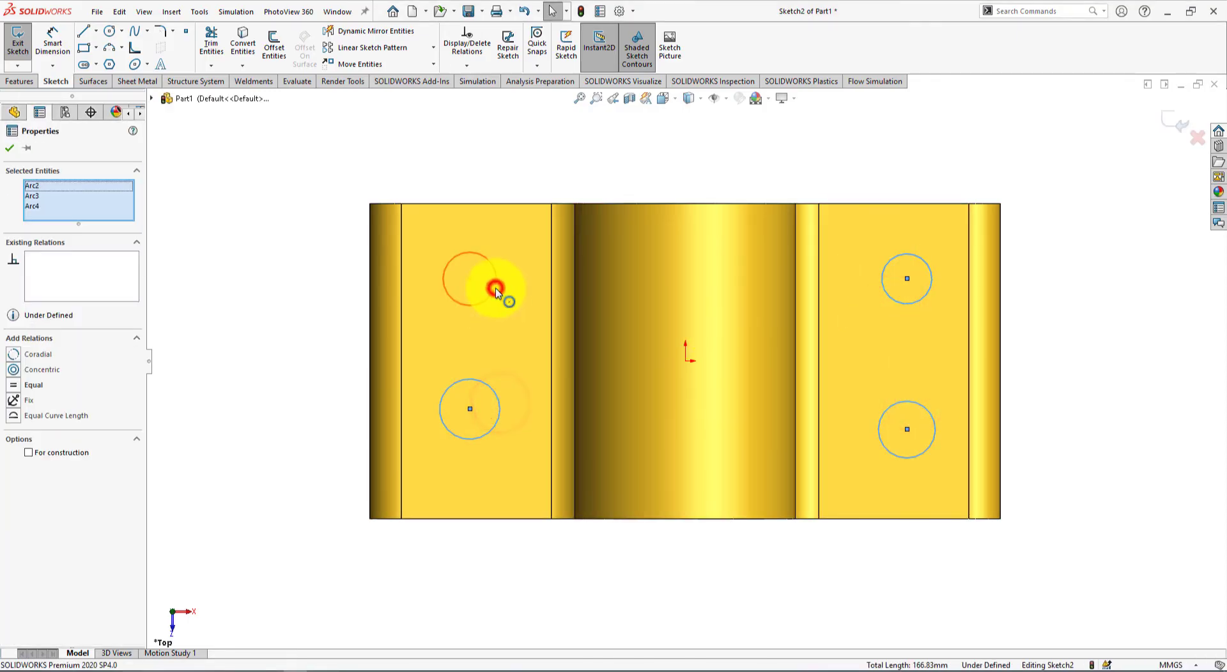
{"action": "left_click", "coordinate": [496, 292], "text": "ctrl"}
{"action": "left_click", "coordinate": [568, 232]}
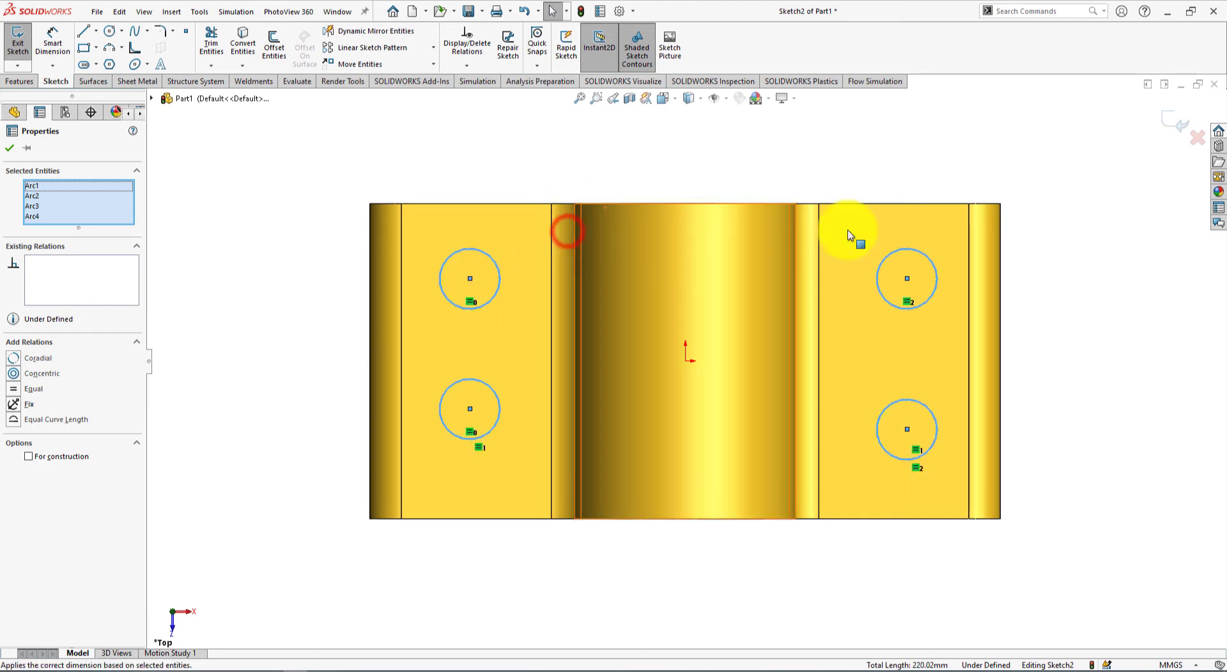
{"action": "left_click", "coordinate": [1097, 244]}
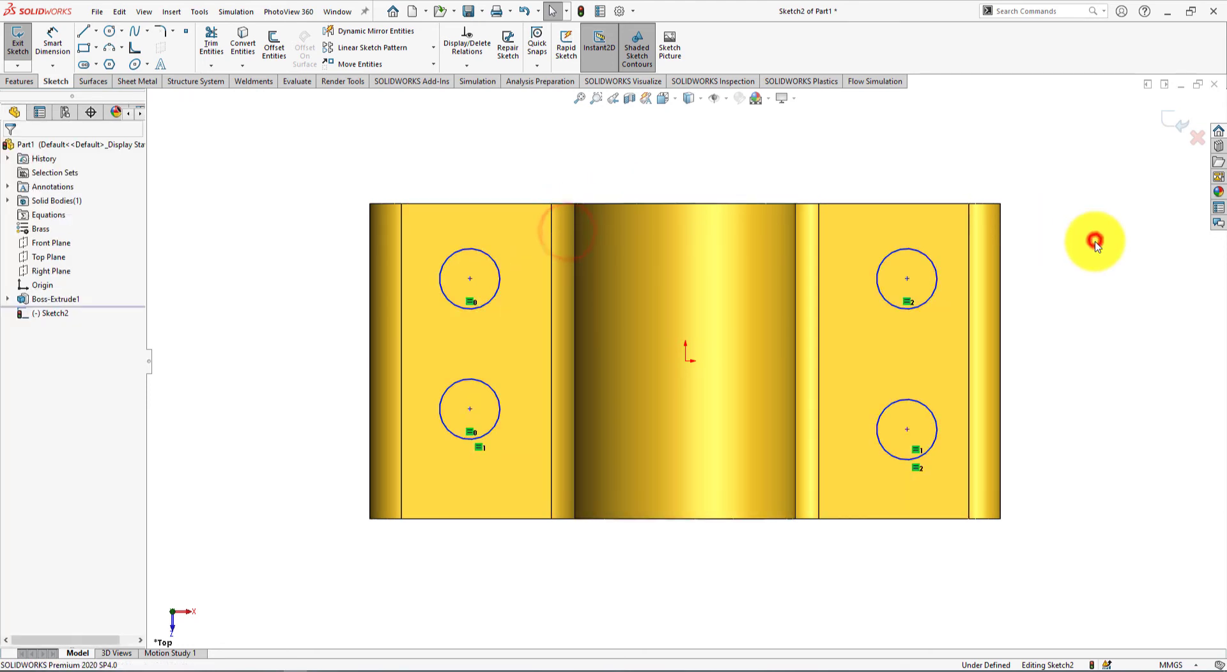
Step: Dimension the right flange's upper circle to a 20 mm diameter, as in the reference drawing
{"action": "left_click", "coordinate": [52, 42]}
{"action": "left_click", "coordinate": [931, 262]}
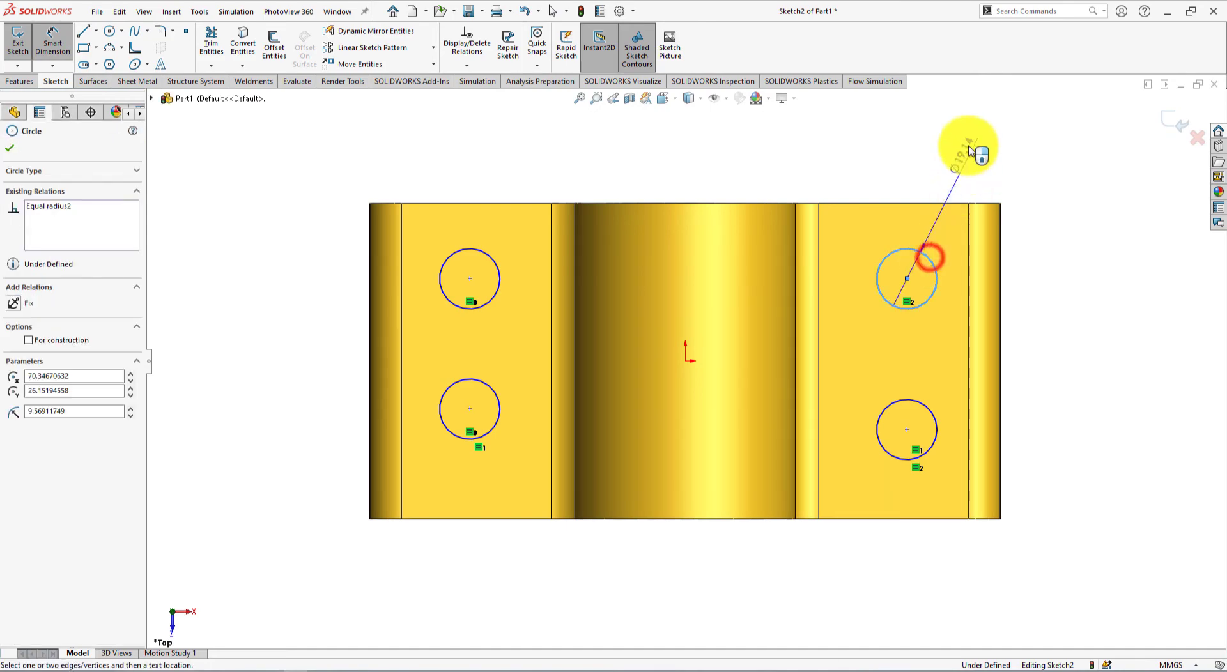
{"action": "left_click", "coordinate": [972, 136]}
{"action": "key", "text": "alt+Tab"}
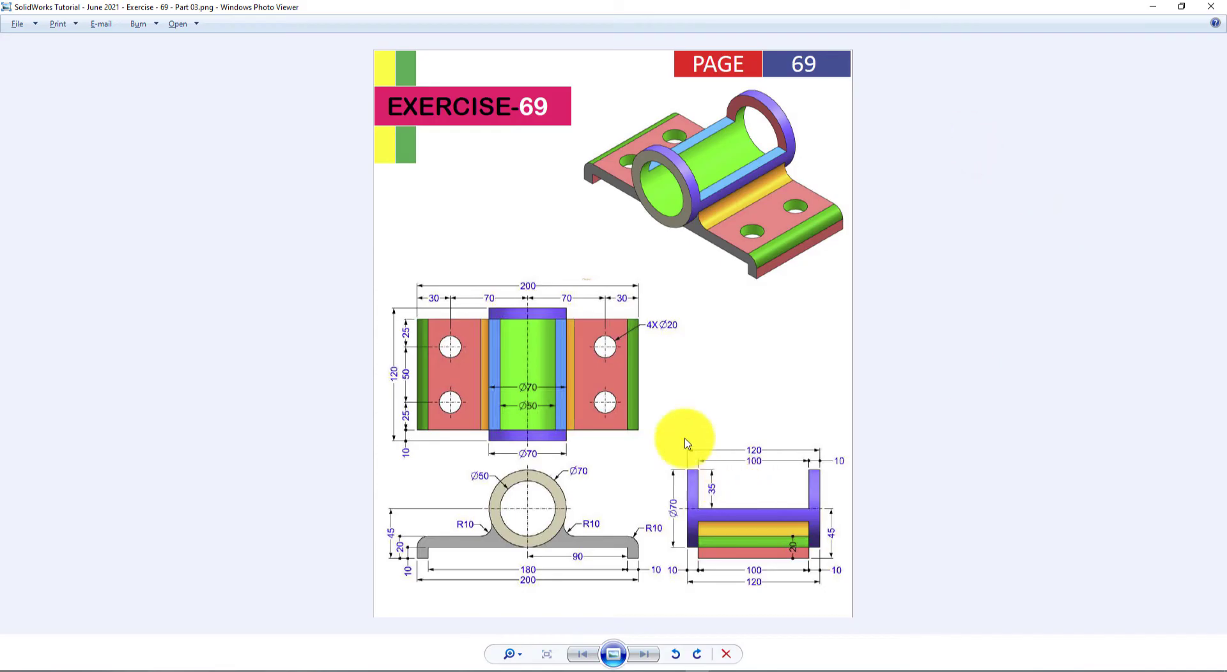
{"action": "key", "text": "alt+Tab"}
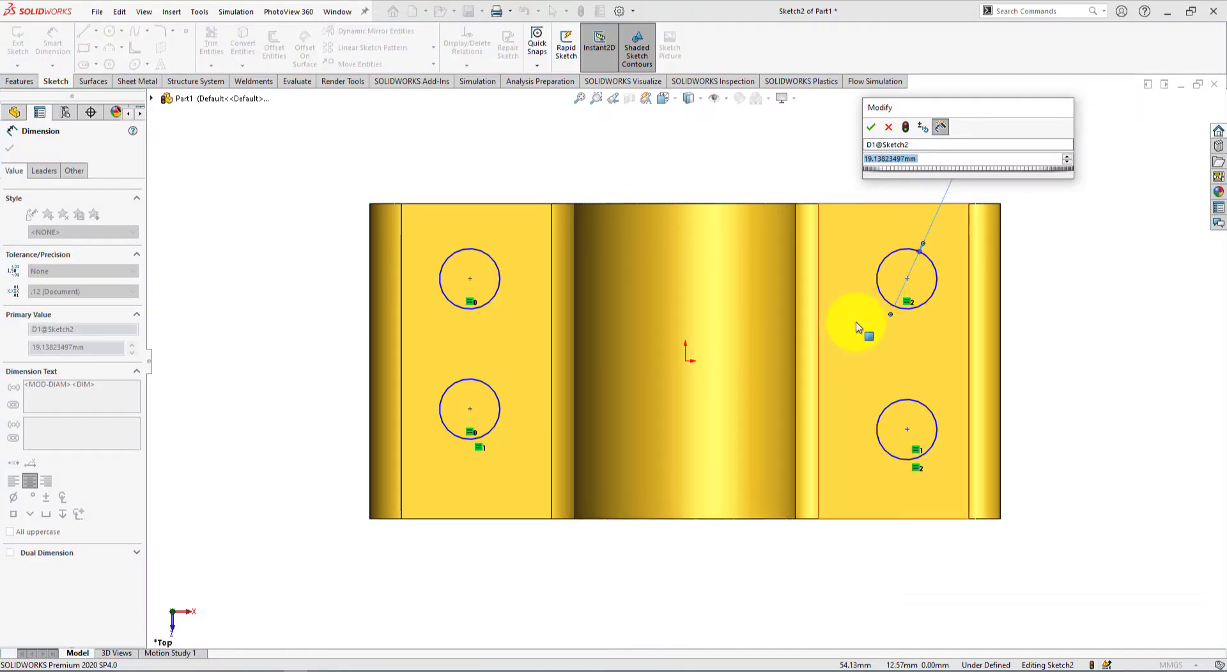
{"action": "type", "text": "20"}
{"action": "key", "text": "Return"}
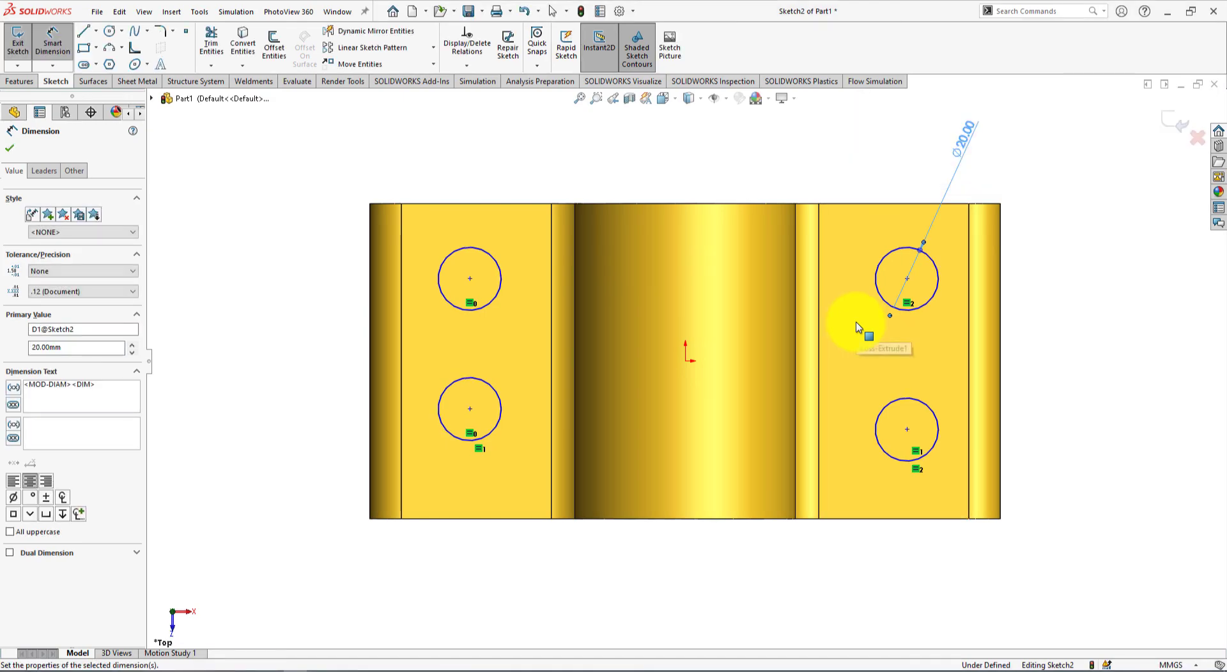
Step: Dimension the centre of the right flange's upper circle 25 mm from the flange's upper edge, as in the reference drawing
{"action": "key", "text": "alt+Tab"}
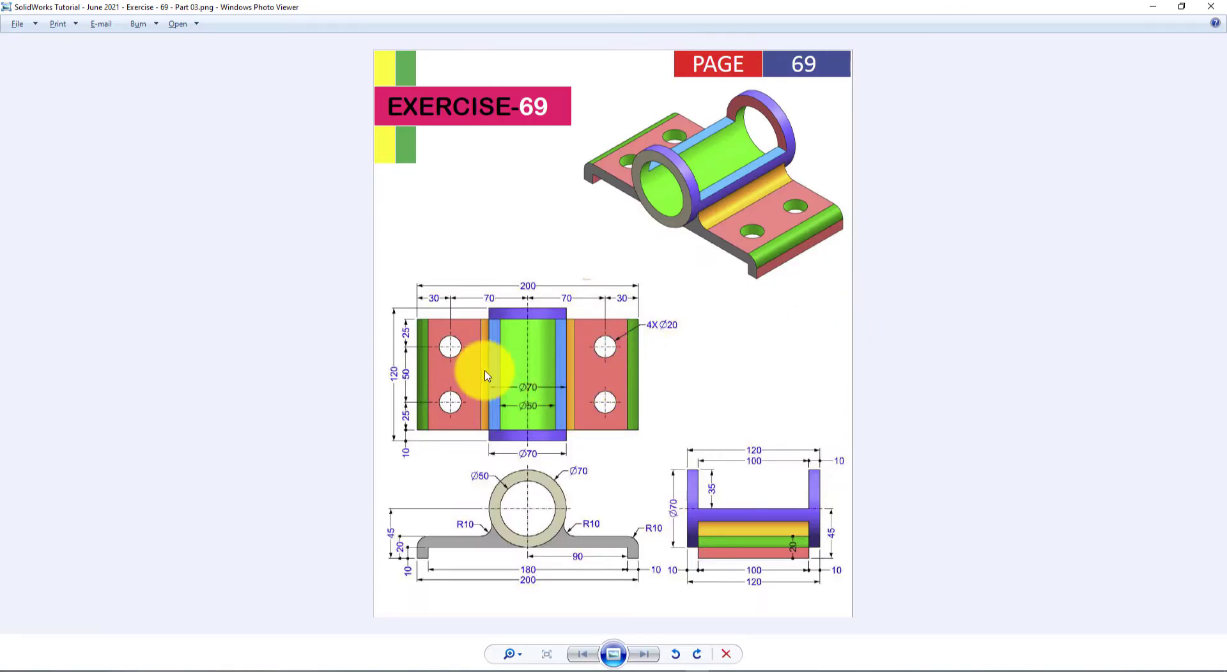
{"action": "key", "text": "alt+Tab"}
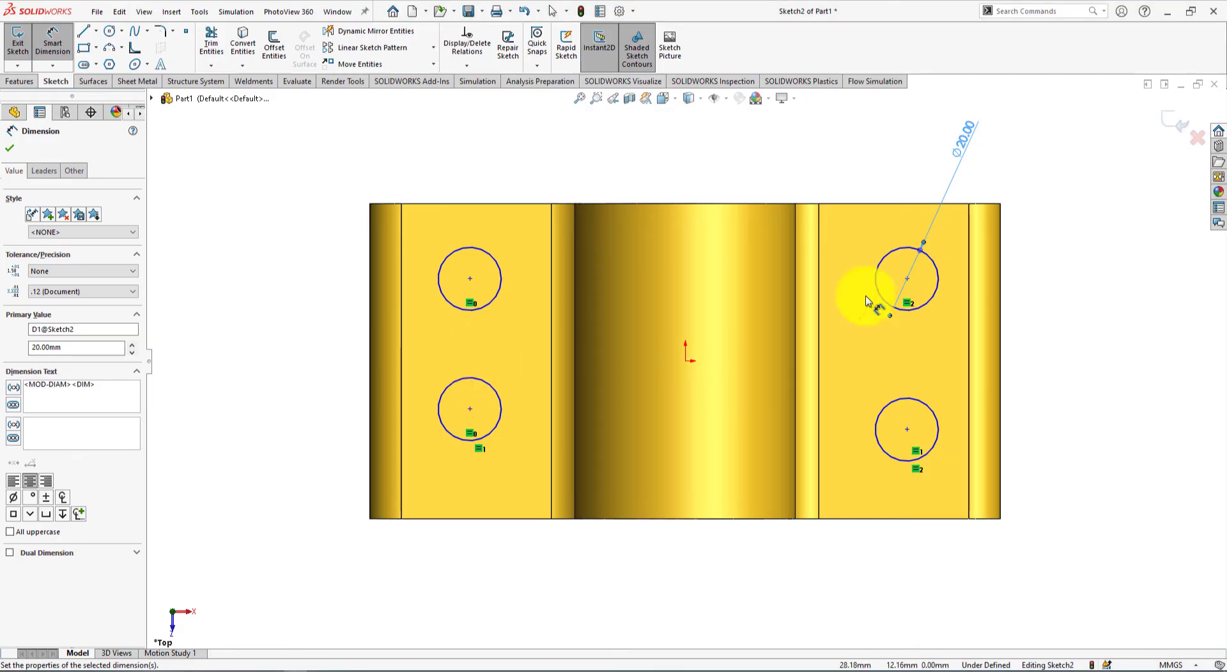
{"action": "left_click", "coordinate": [879, 203]}
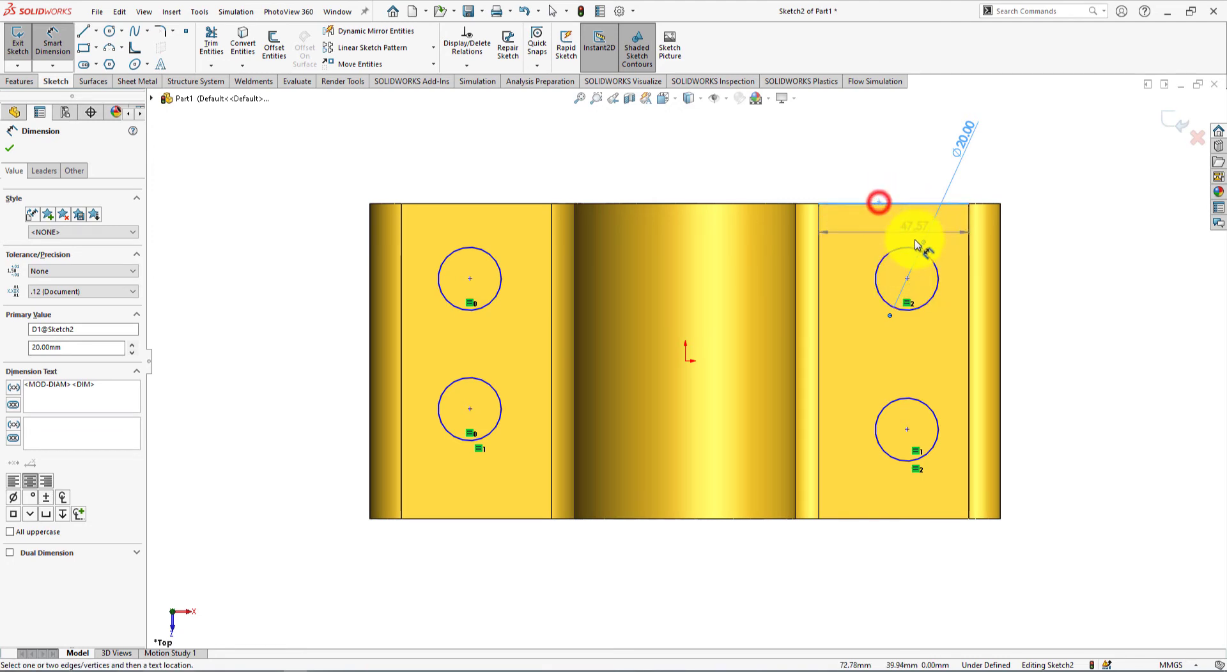
{"action": "left_click", "coordinate": [908, 279]}
{"action": "left_click", "coordinate": [1041, 251]}
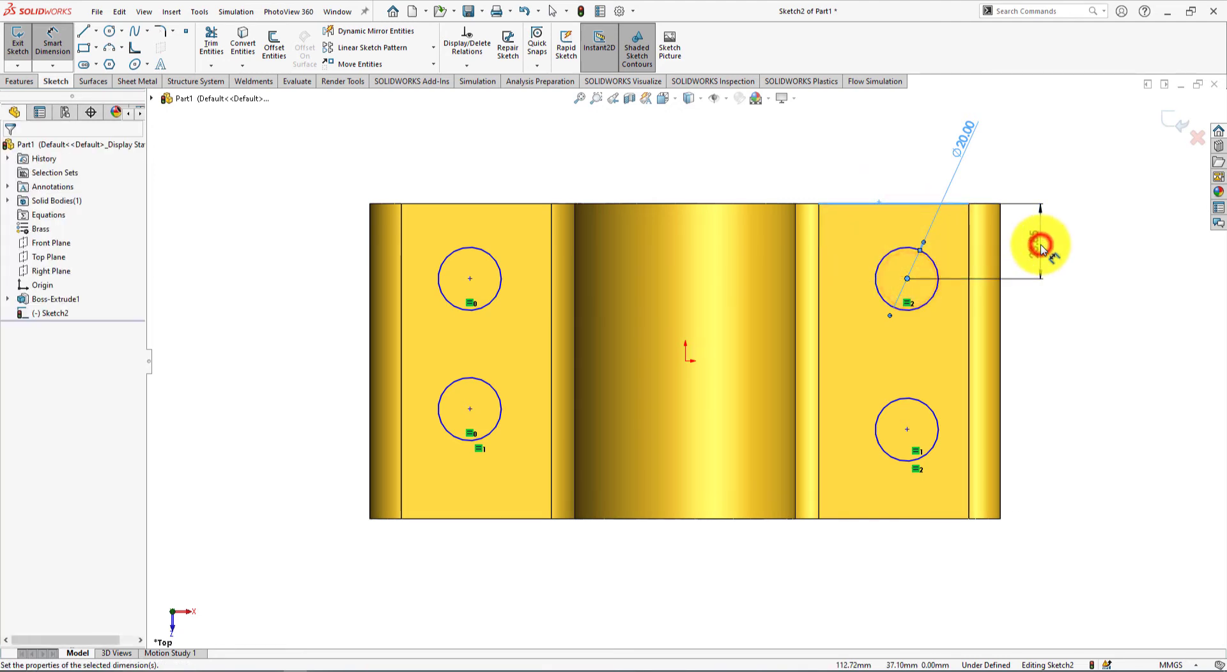
{"action": "type", "text": "25"}
{"action": "key", "text": "Return"}
Step: Set the vertical distance between the centres of the right flange's two circles to 50 mm, as in the reference drawing
{"action": "key", "text": "alt+Tab"}
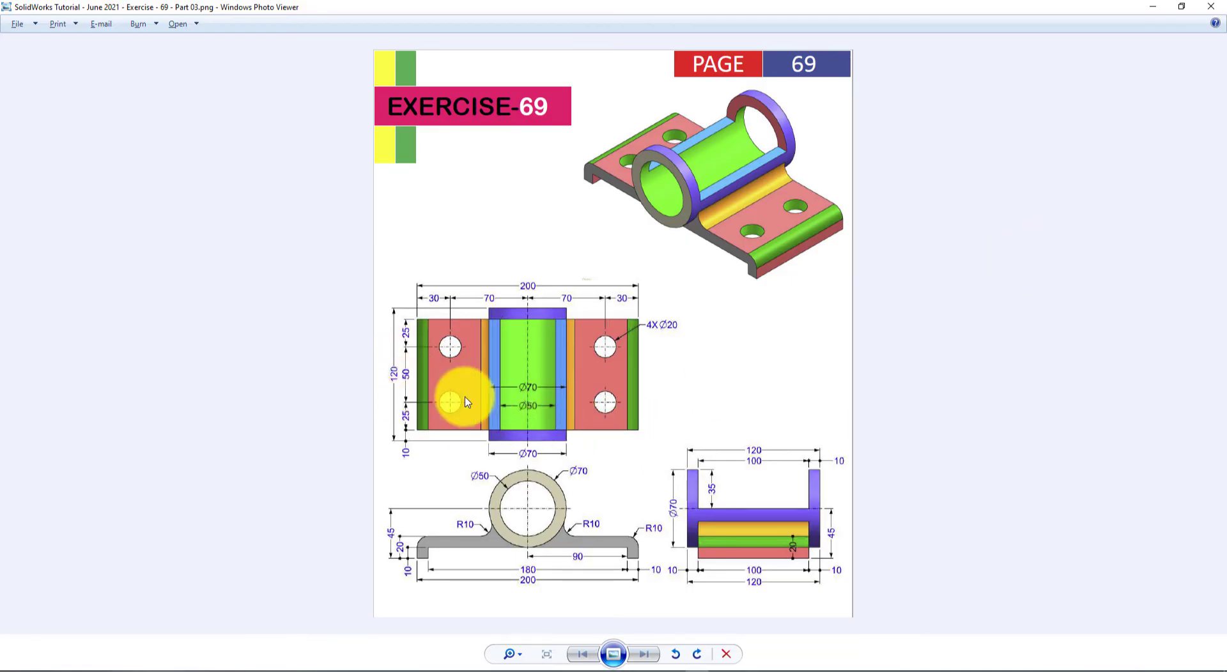
{"action": "key", "text": "alt+Tab"}
{"action": "left_click", "coordinate": [908, 430]}
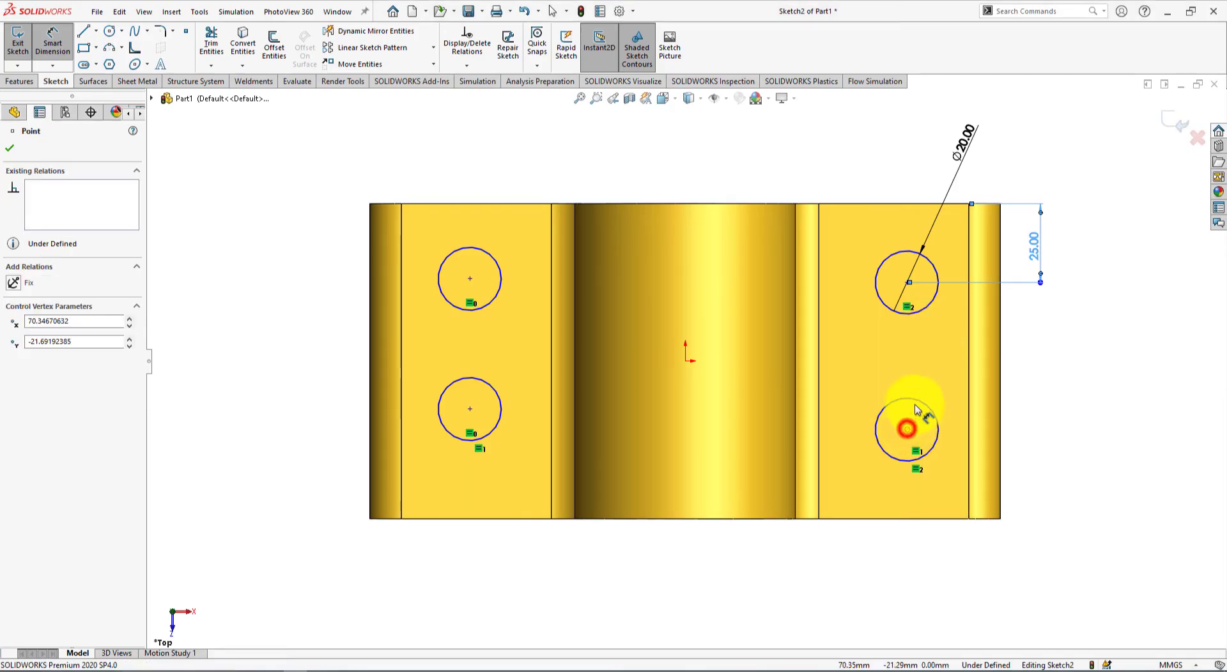
{"action": "left_click", "coordinate": [908, 285]}
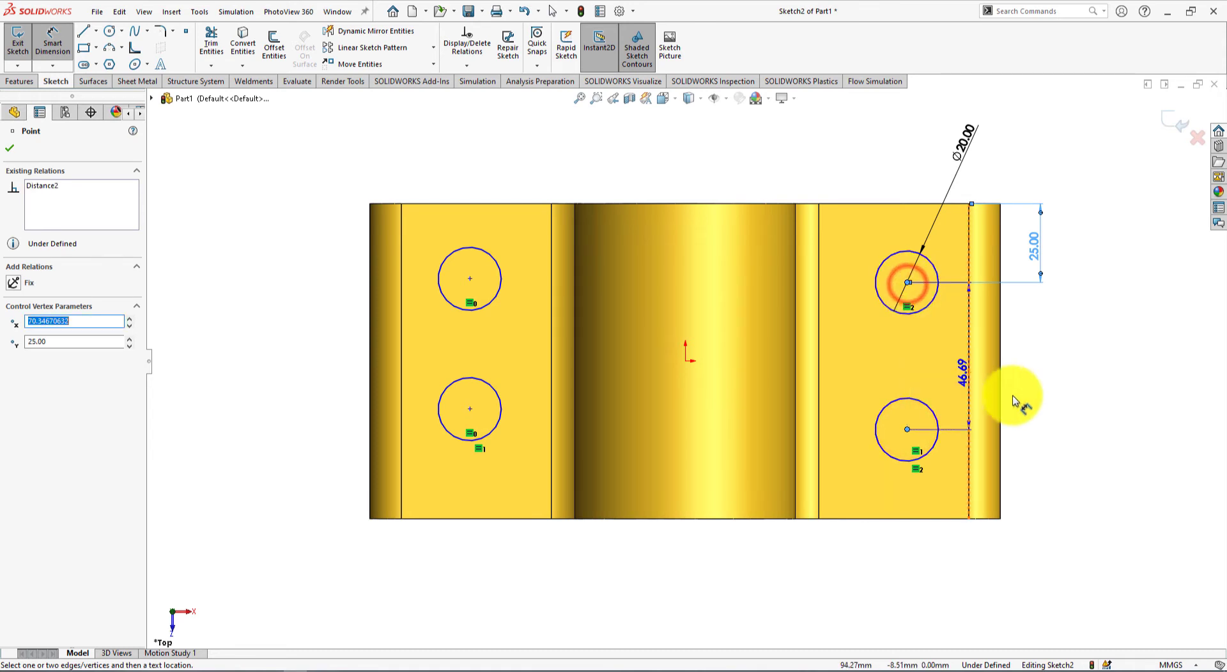
{"action": "left_click", "coordinate": [1045, 373]}
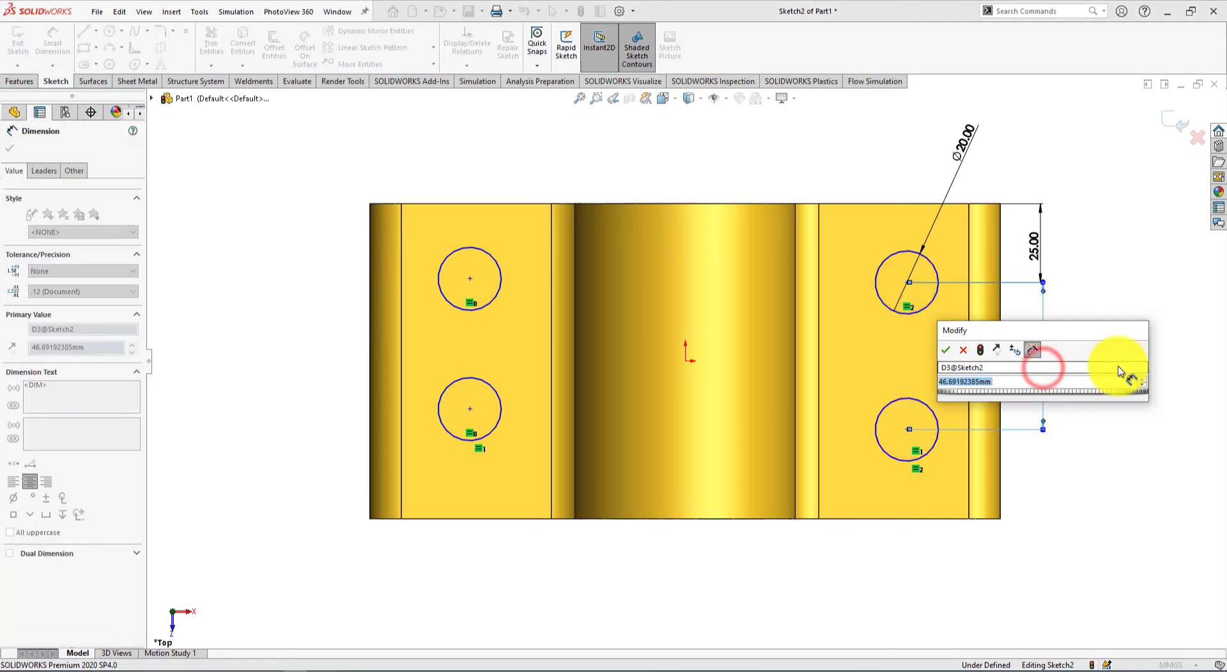
{"action": "key", "text": "Return"}
{"action": "type", "text": "50"}
{"action": "key", "text": "Return"}
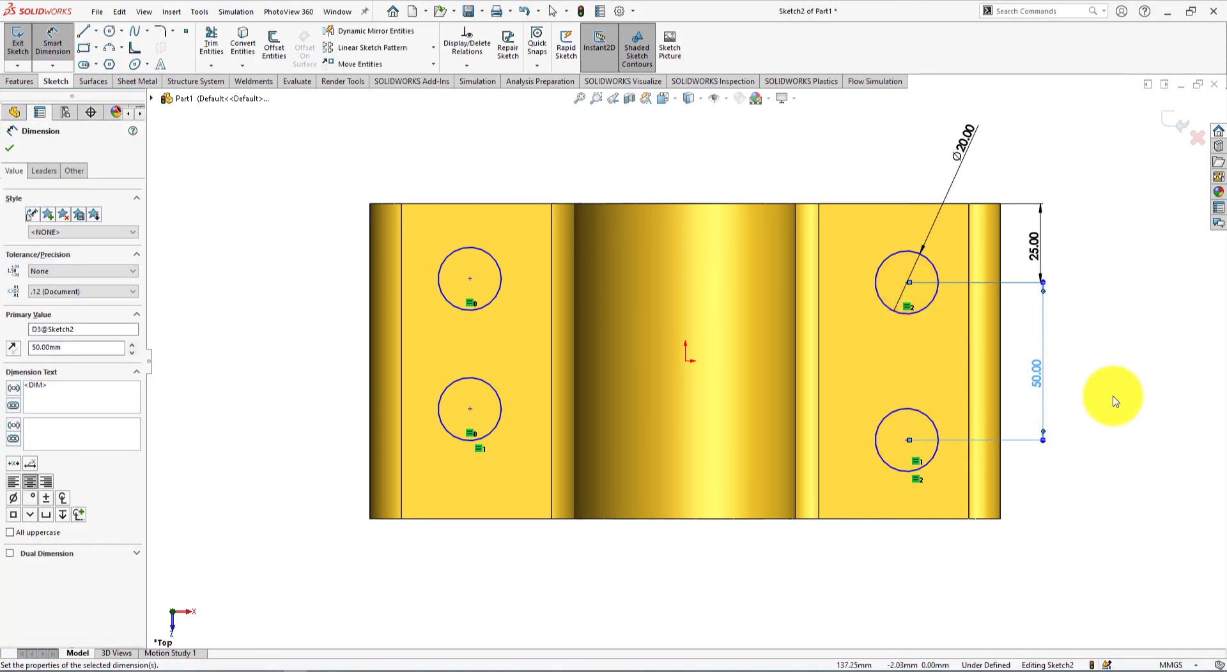
Step: Dimension the right flange's upper circle centre 70 mm horizontally from the origin, as in the reference drawing, and finish dimensioning
{"action": "key", "text": "alt+Tab"}
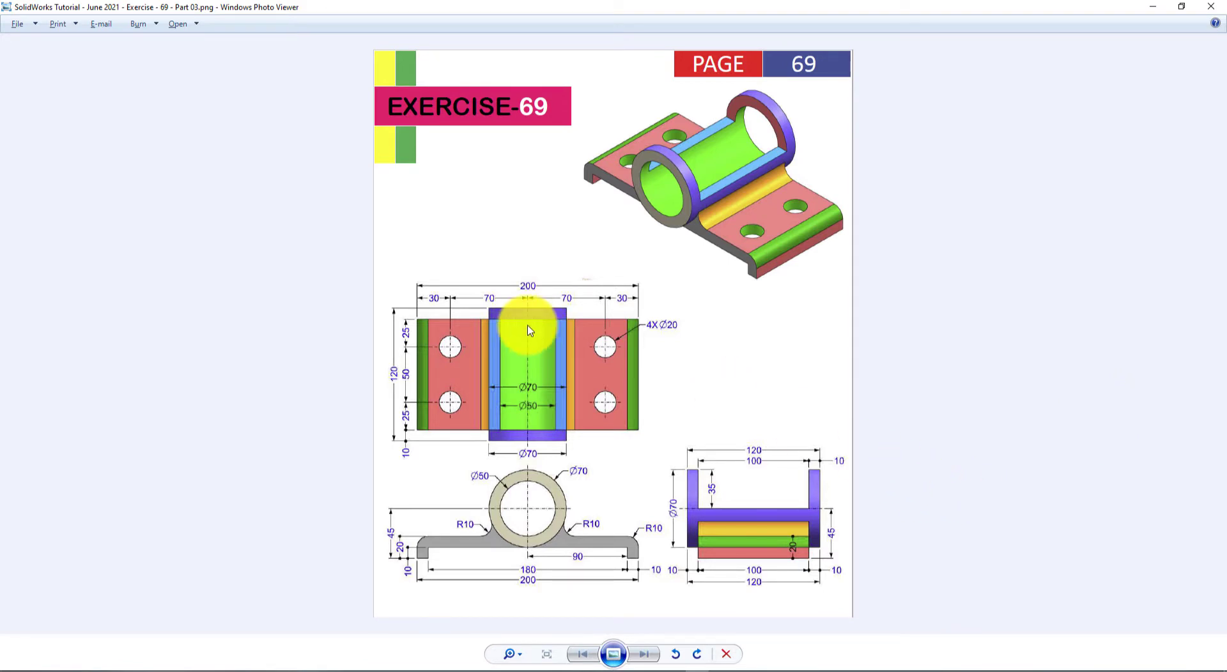
{"action": "key", "text": "alt+Tab"}
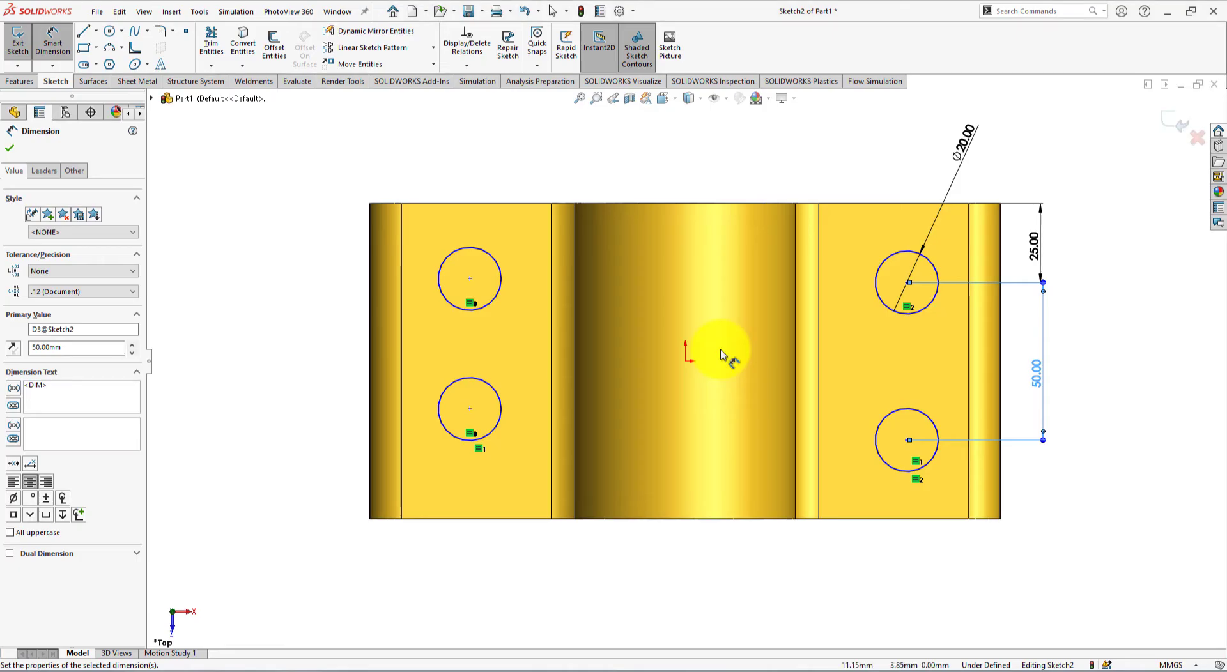
{"action": "left_click", "coordinate": [685, 363]}
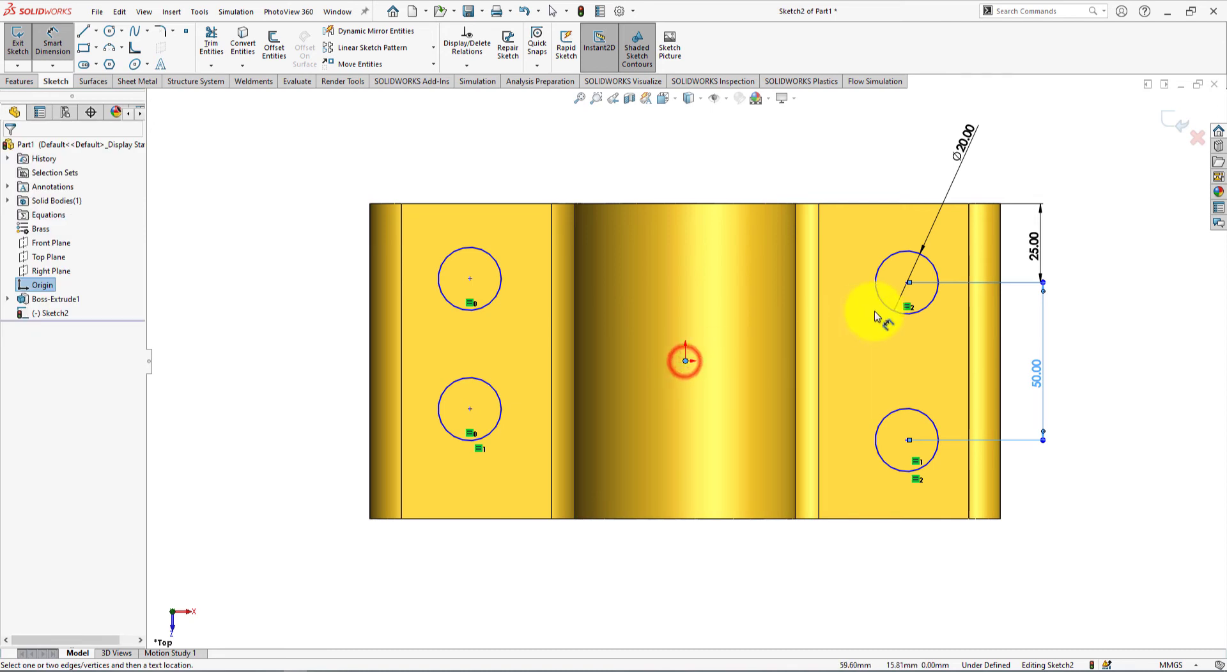
{"action": "left_click", "coordinate": [904, 282]}
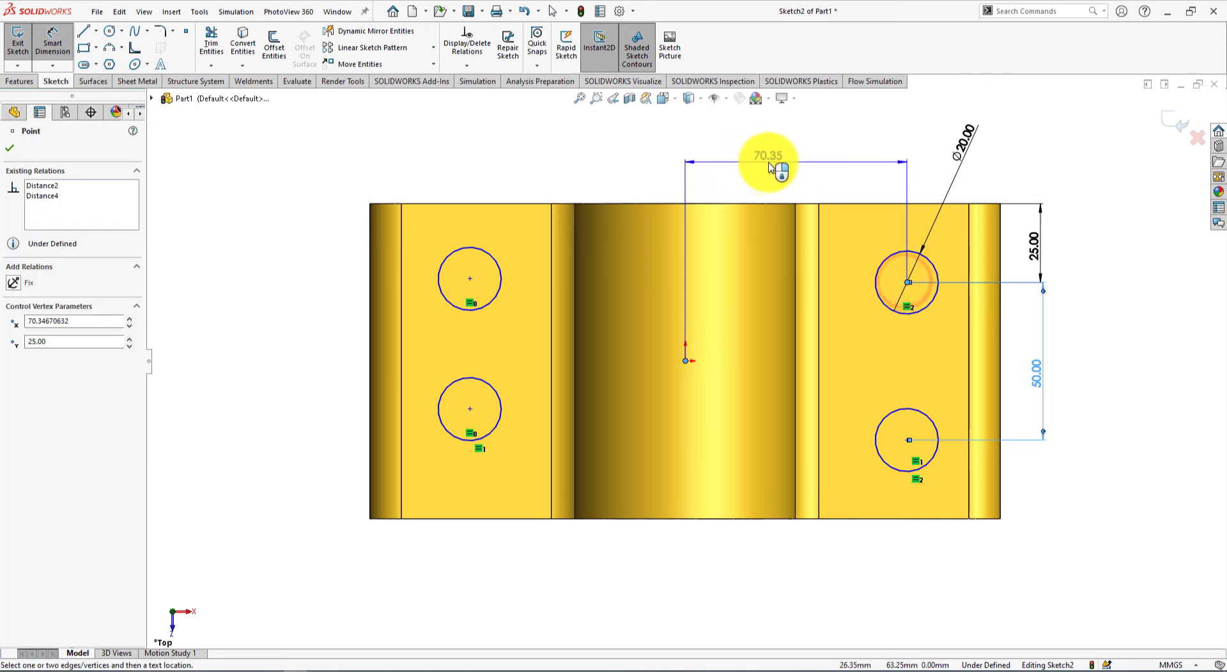
{"action": "left_click", "coordinate": [766, 161]}
{"action": "key", "text": "alt+Tab"}
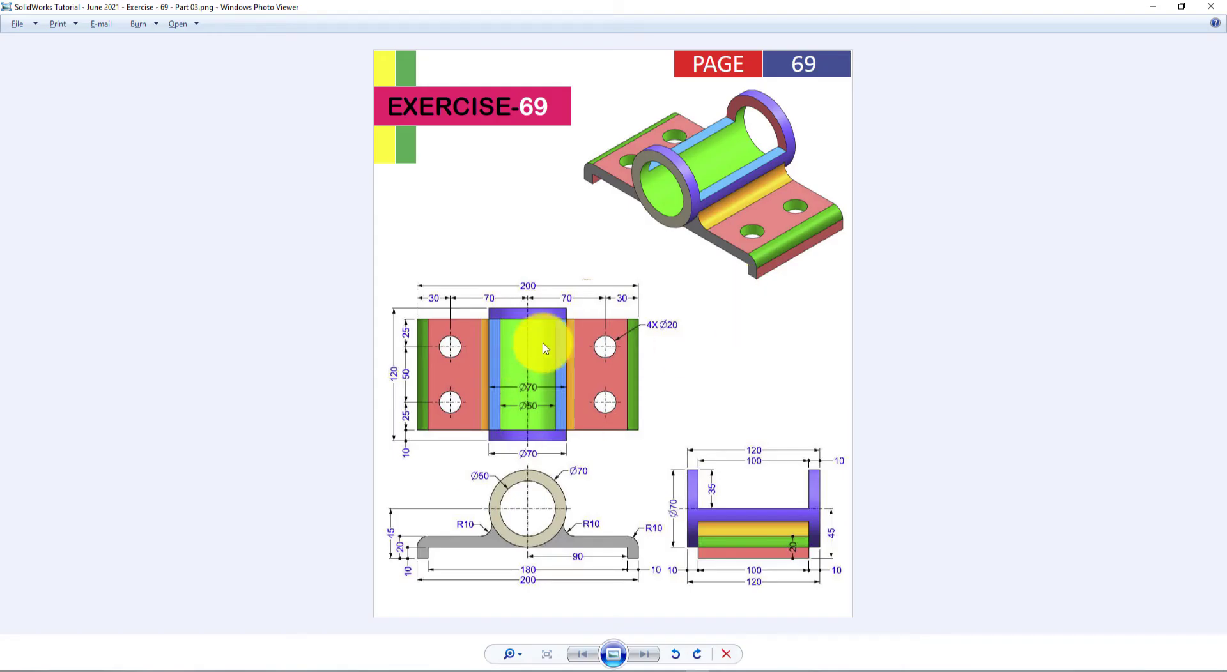
{"action": "key", "text": "alt+Tab"}
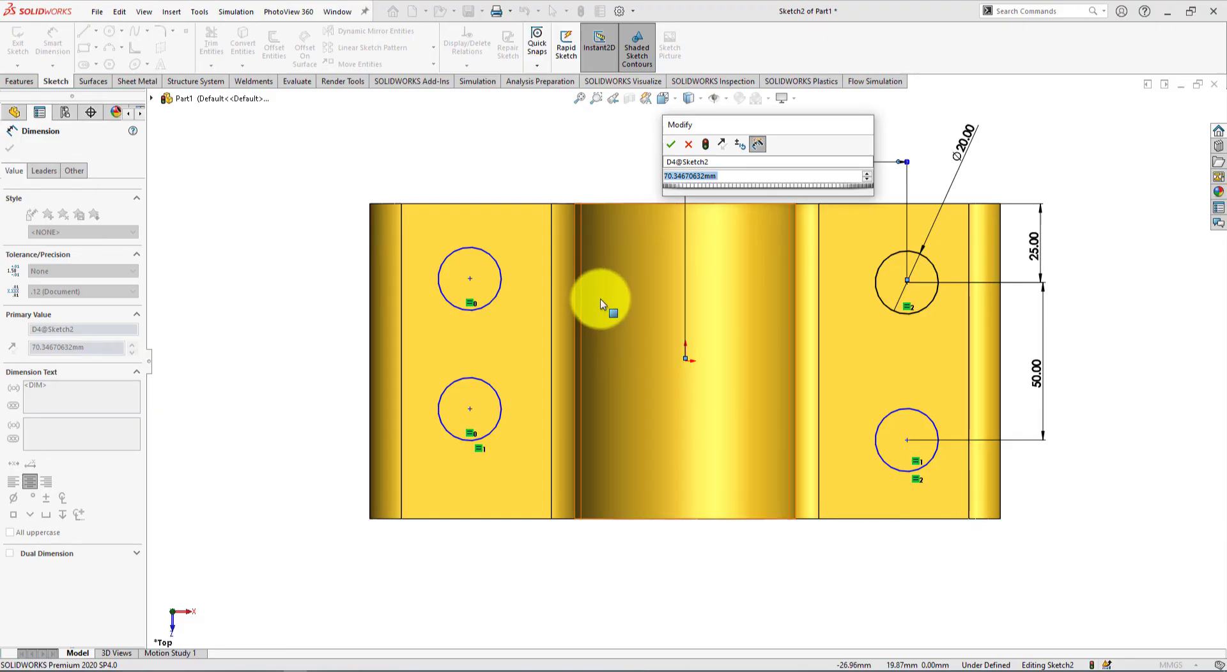
{"action": "key", "text": "Return"}
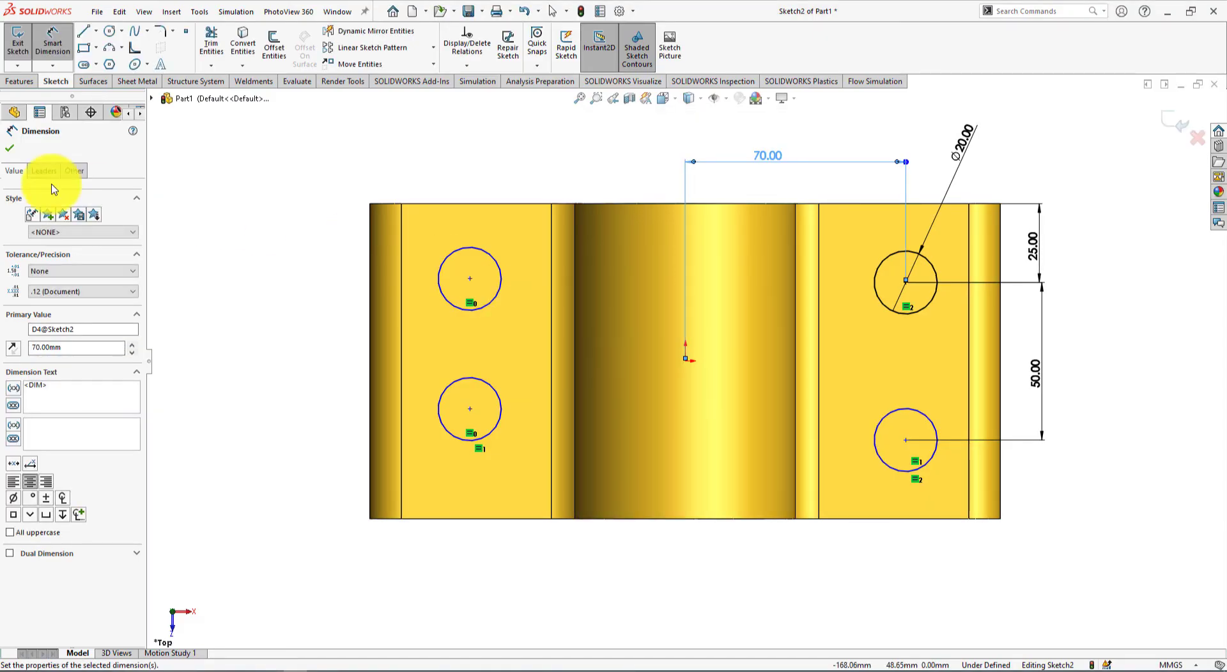
{"action": "left_click", "coordinate": [9, 149]}
{"action": "left_click", "coordinate": [293, 388]}
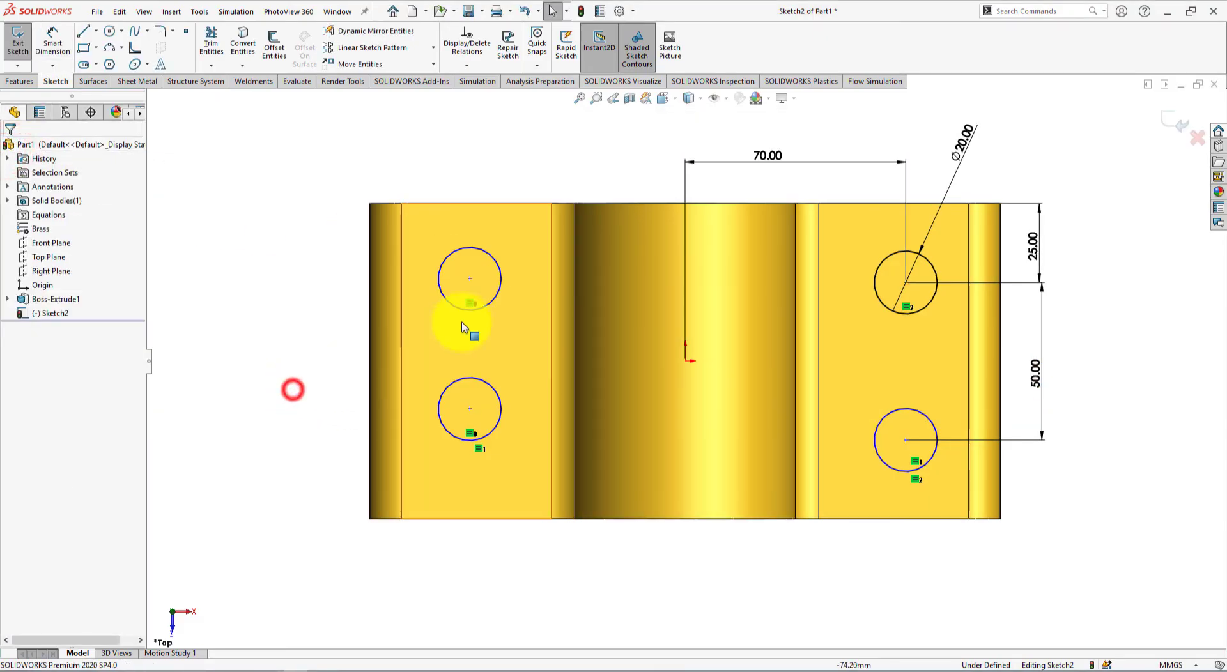
Step: Add a Horizontal relation between the centres of the left and right flanges' upper circles
{"action": "left_click", "coordinate": [470, 281]}
{"action": "left_click", "coordinate": [537, 145]}
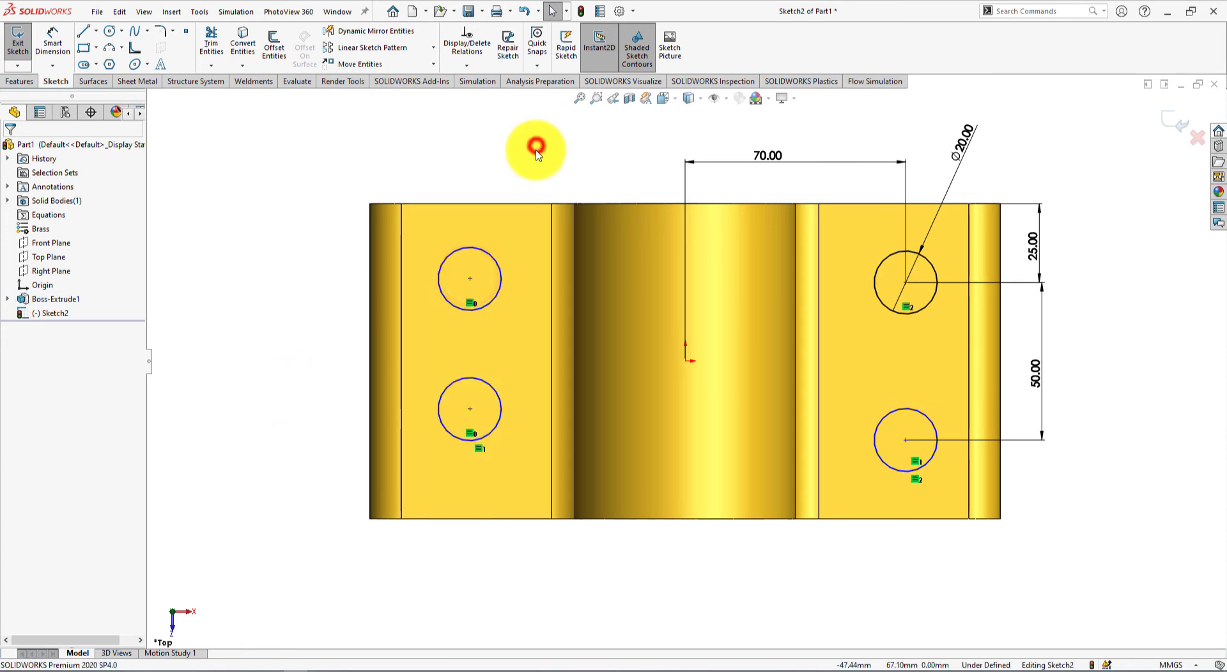
{"action": "left_click", "coordinate": [470, 279]}
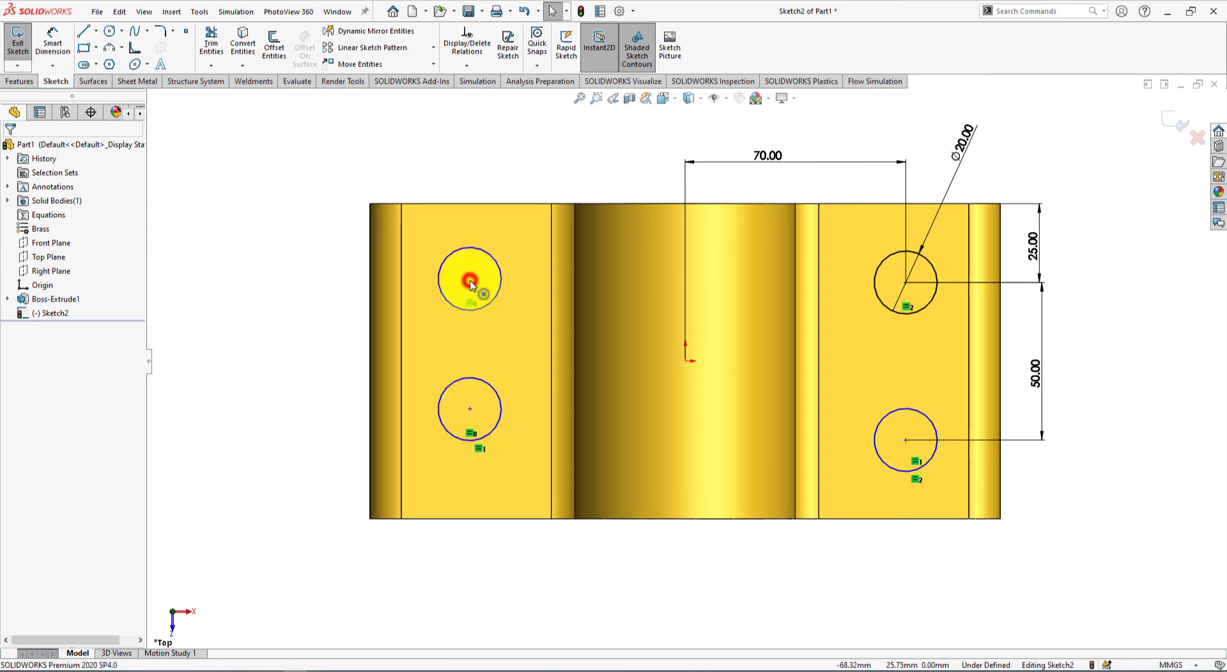
{"action": "left_click", "coordinate": [905, 283], "text": "ctrl"}
{"action": "left_click", "coordinate": [942, 228]}
{"action": "left_click", "coordinate": [1207, 455]}
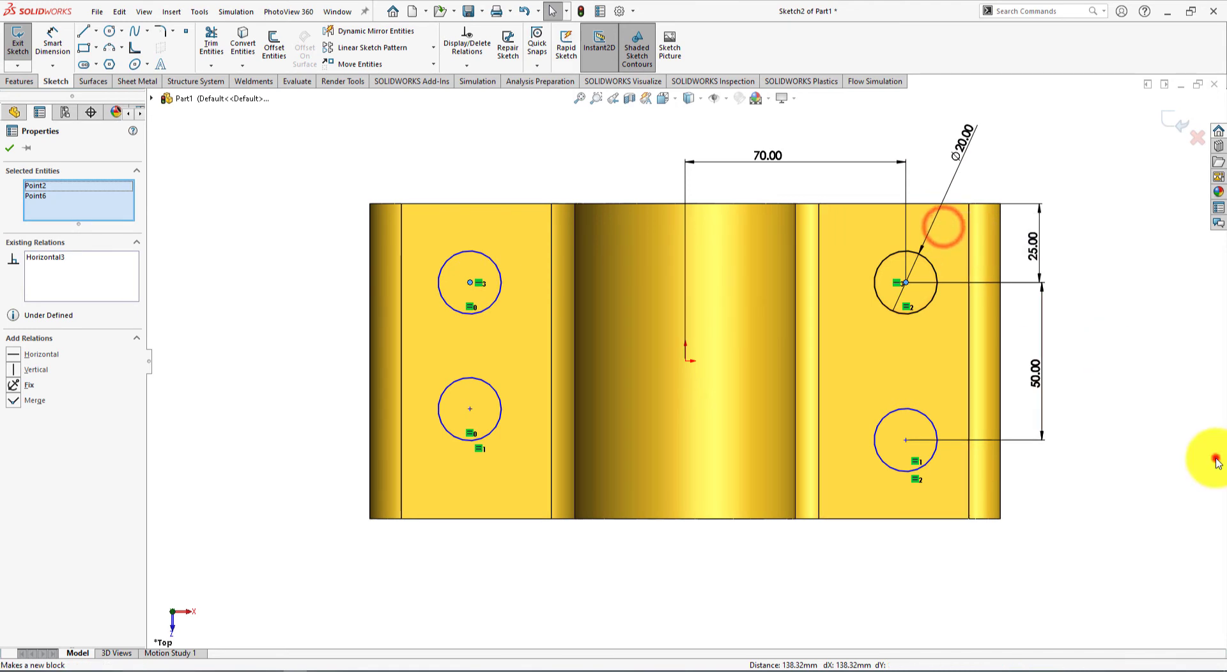
Step: Add a Vertical relation between the two circle centres on the right flange and another between the two on the left flange
{"action": "left_click", "coordinate": [905, 441]}
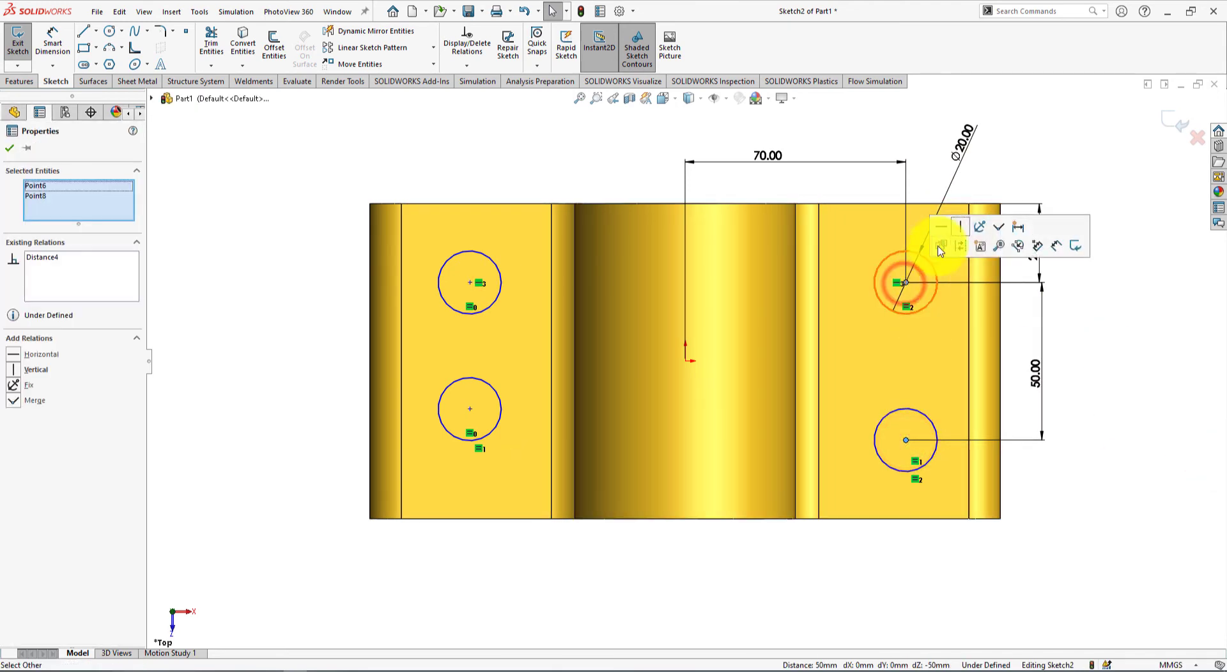
{"action": "left_click", "coordinate": [957, 223]}
{"action": "left_click", "coordinate": [1143, 407]}
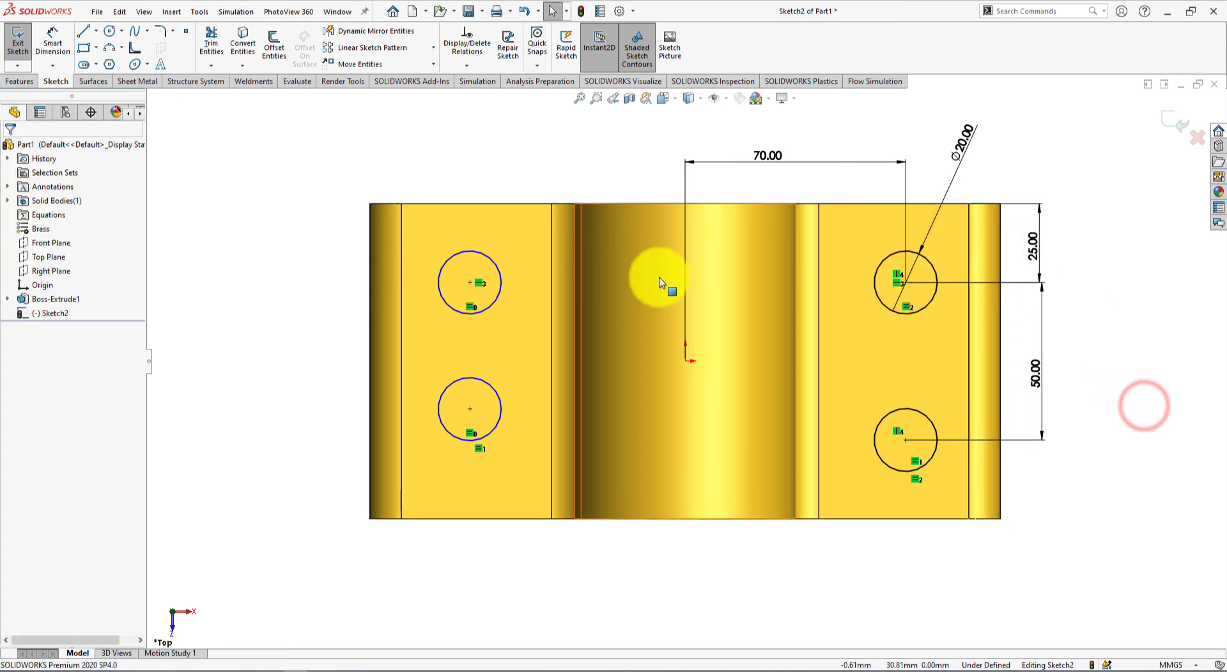
{"action": "left_click", "coordinate": [467, 283]}
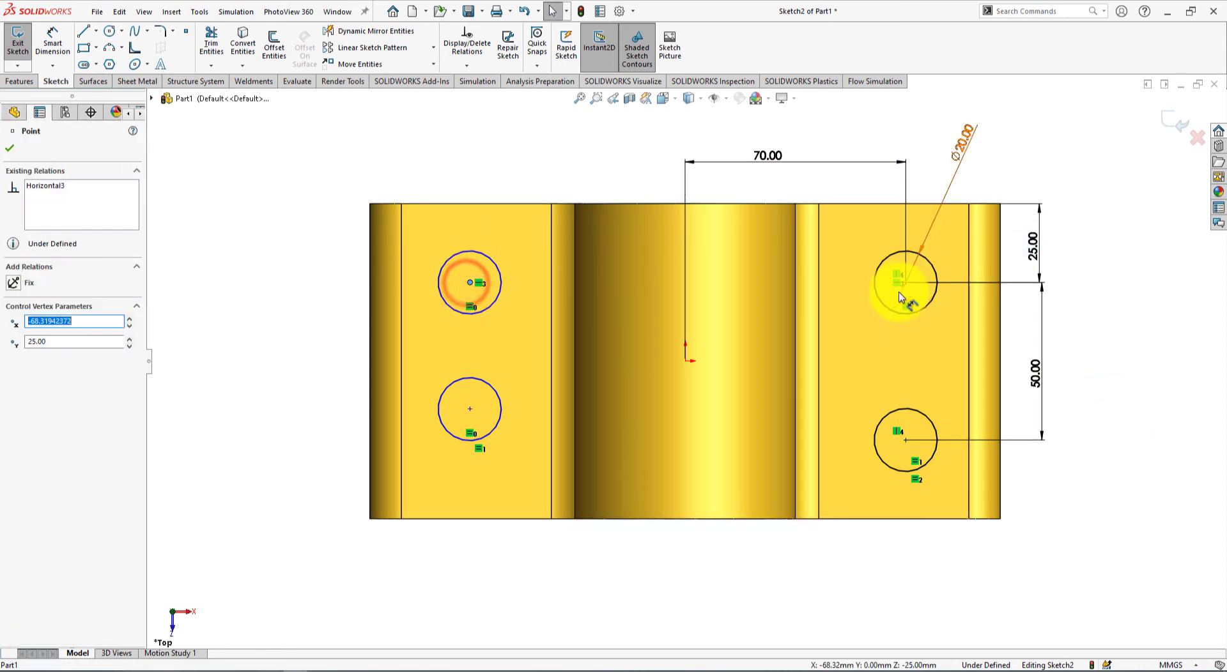
{"action": "left_click", "coordinate": [470, 409], "text": "ctrl"}
{"action": "left_click", "coordinate": [528, 355]}
{"action": "left_click", "coordinate": [560, 556]}
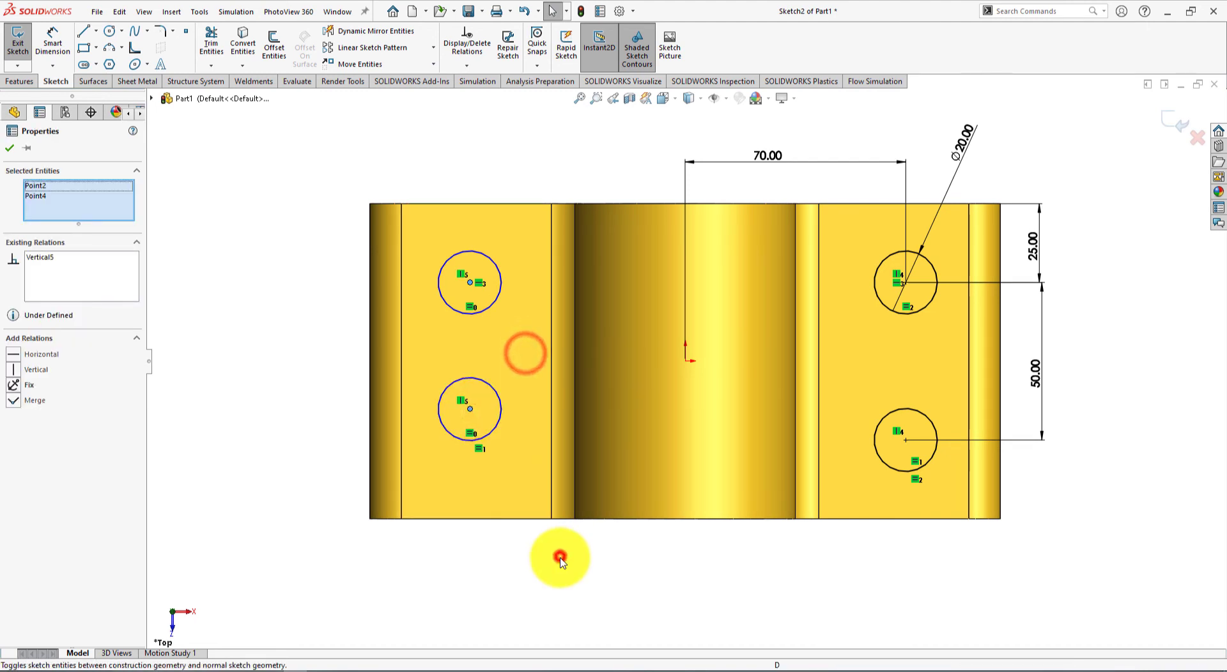
Step: Add a Horizontal relation between the centres of the left and right flanges' lower circles
{"action": "left_click", "coordinate": [470, 409]}
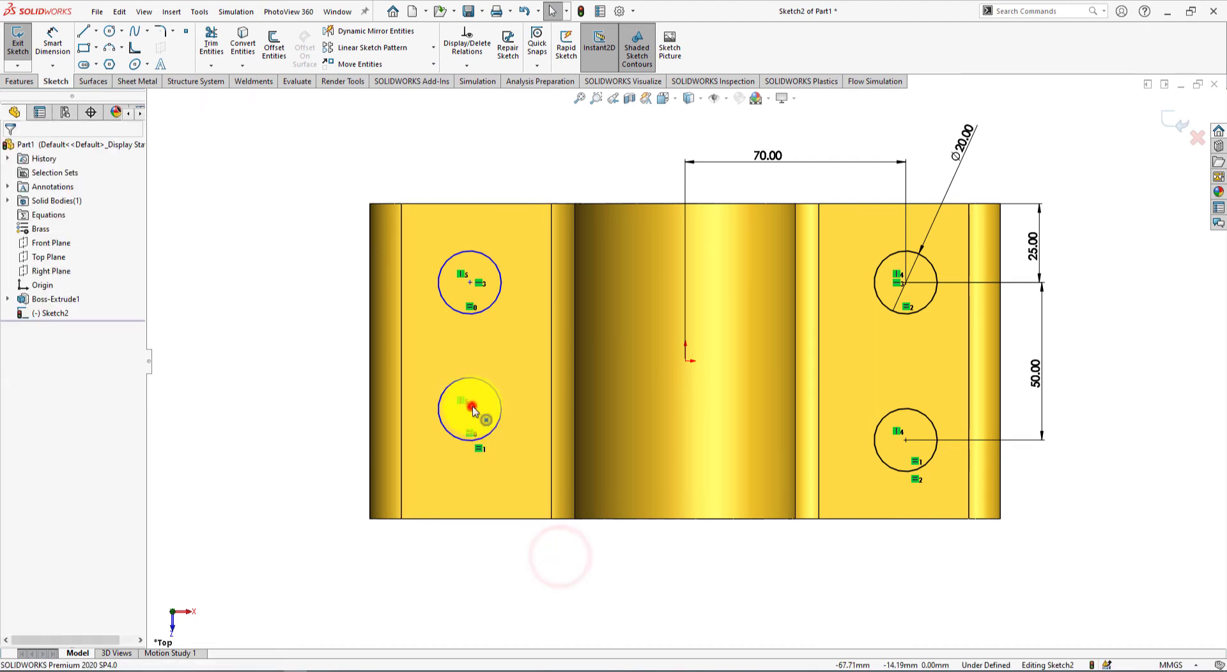
{"action": "left_click", "coordinate": [905, 440], "text": "ctrl"}
{"action": "left_click", "coordinate": [941, 385]}
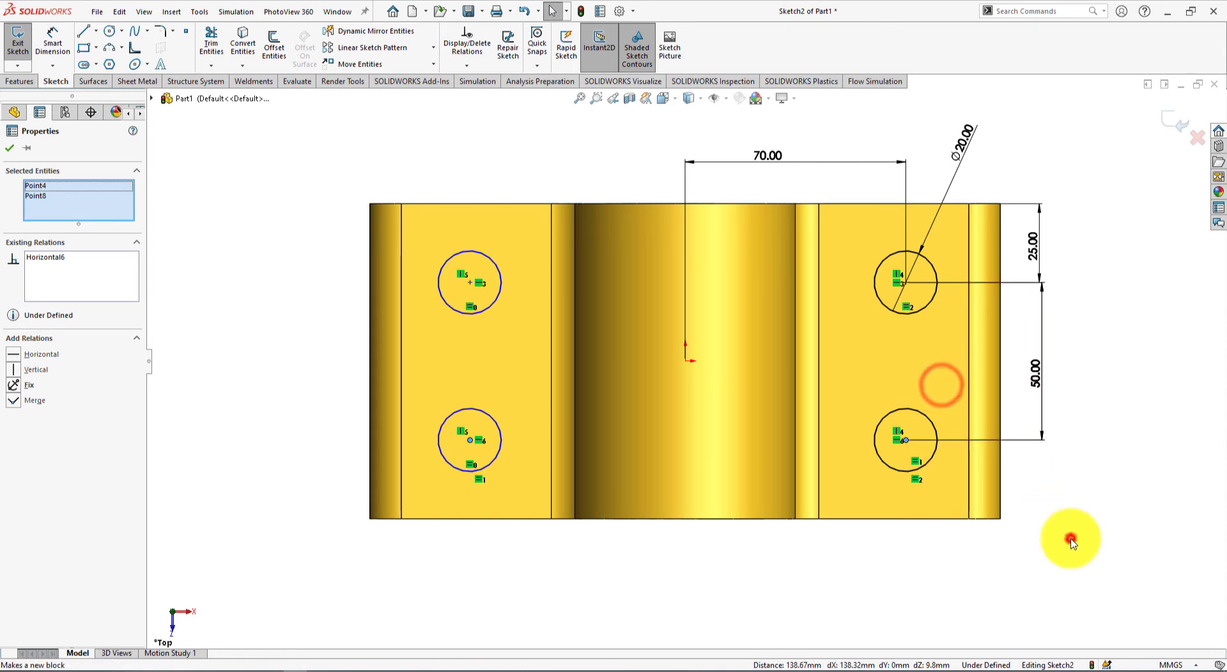
{"action": "left_click", "coordinate": [1068, 534]}
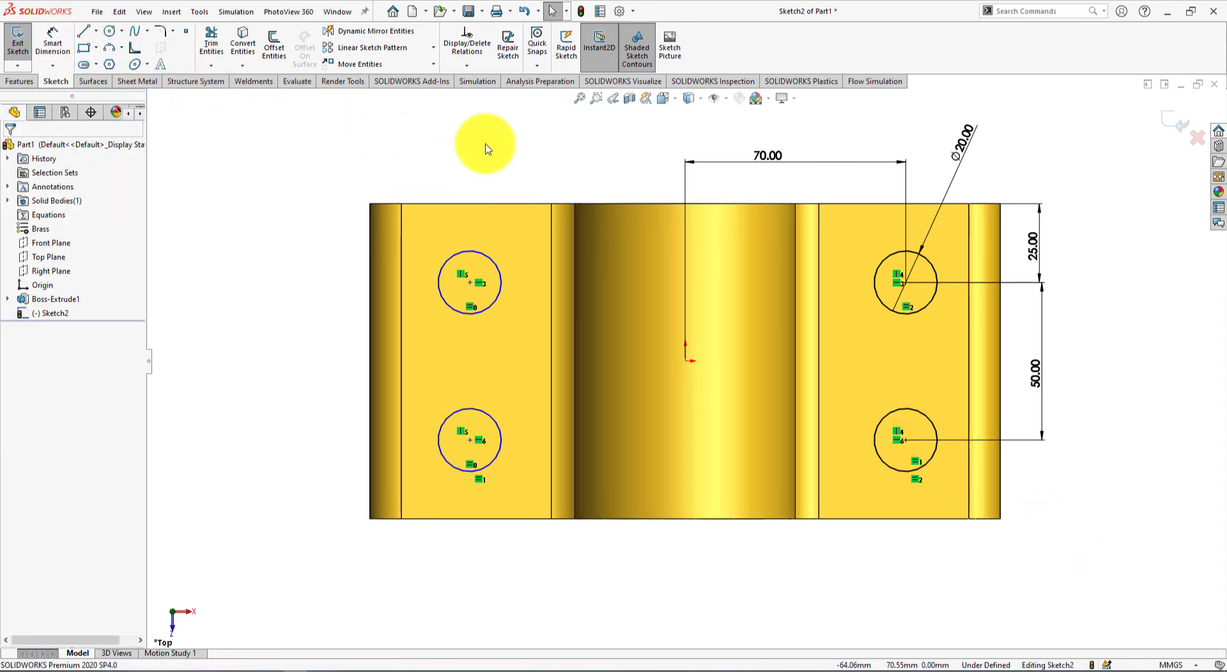
Step: Dimension the left flange's upper circle centre horizontally from the origin, linking it by equation to the right flange's 70 mm dimension
{"action": "left_click", "coordinate": [53, 39]}
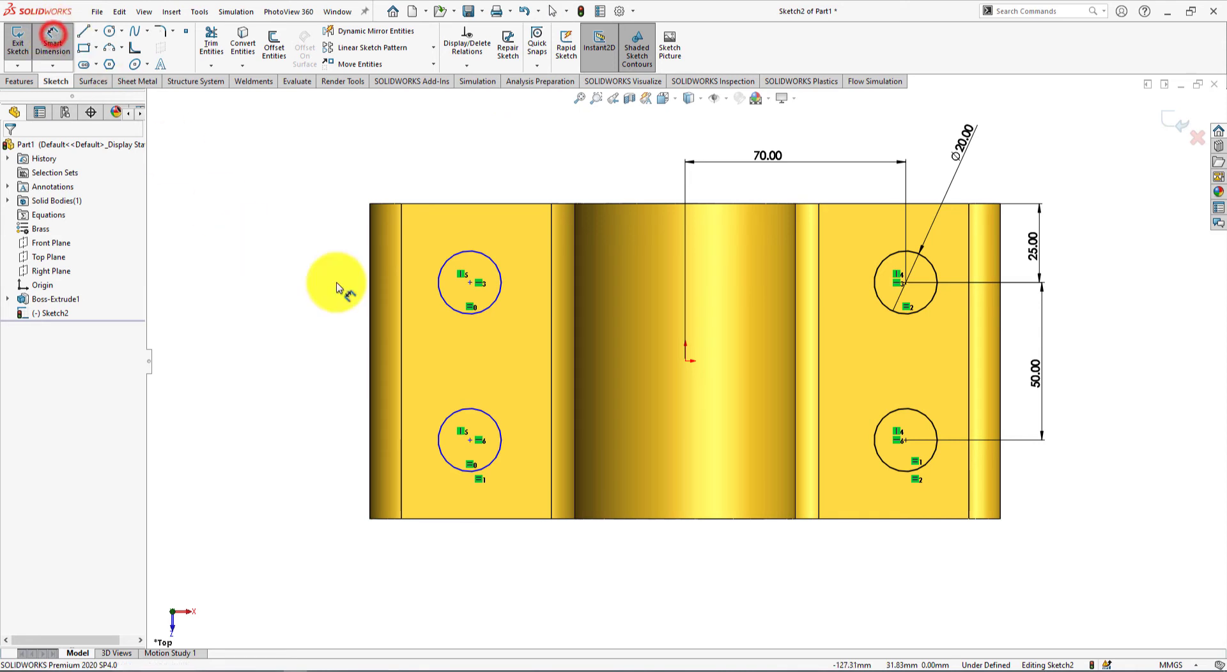
{"action": "left_click", "coordinate": [470, 283]}
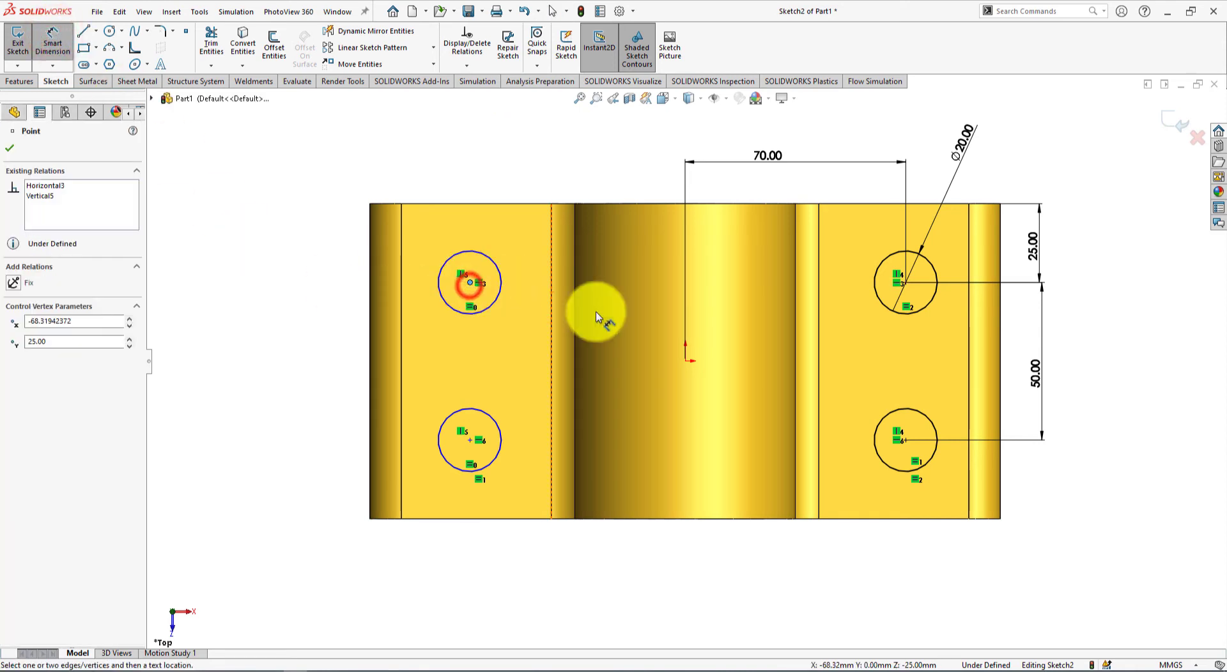
{"action": "left_click", "coordinate": [684, 362]}
{"action": "left_click", "coordinate": [552, 161]}
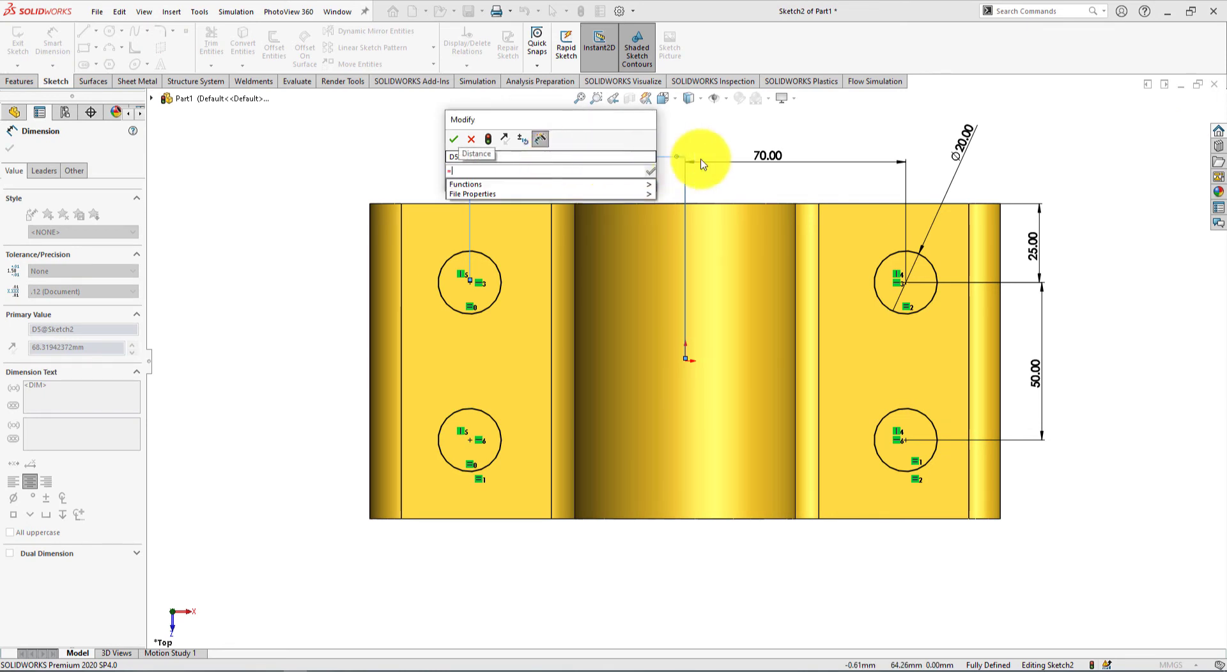
{"action": "type", "text": "="}
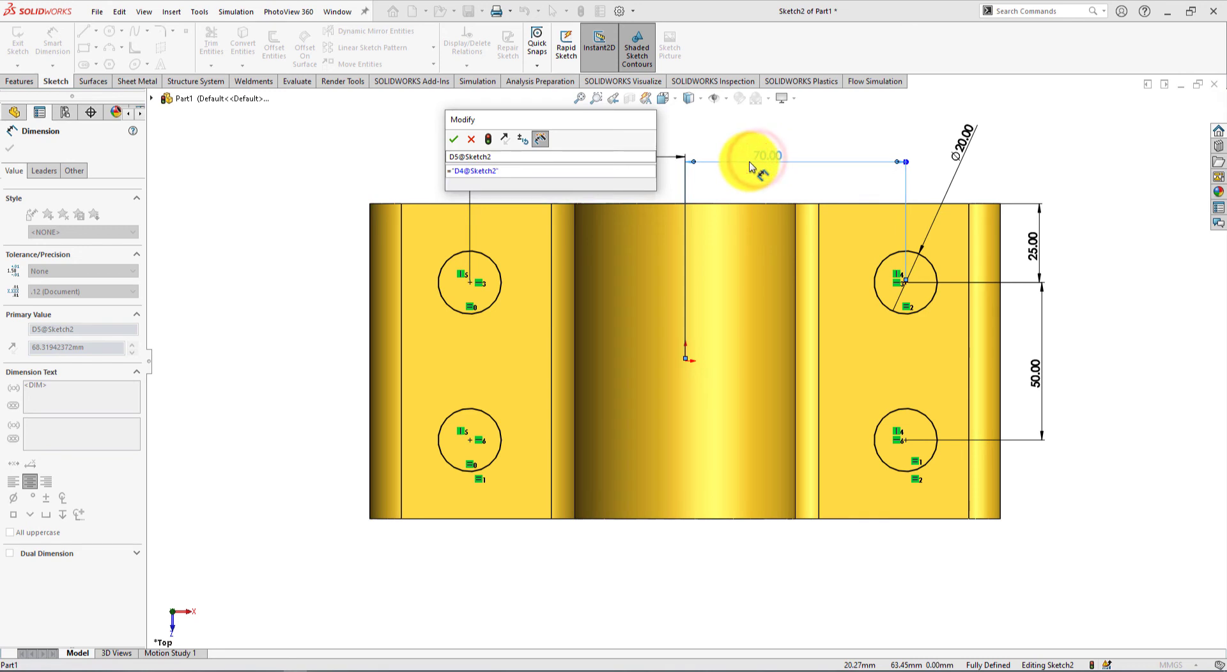
{"action": "left_click", "coordinate": [452, 141]}
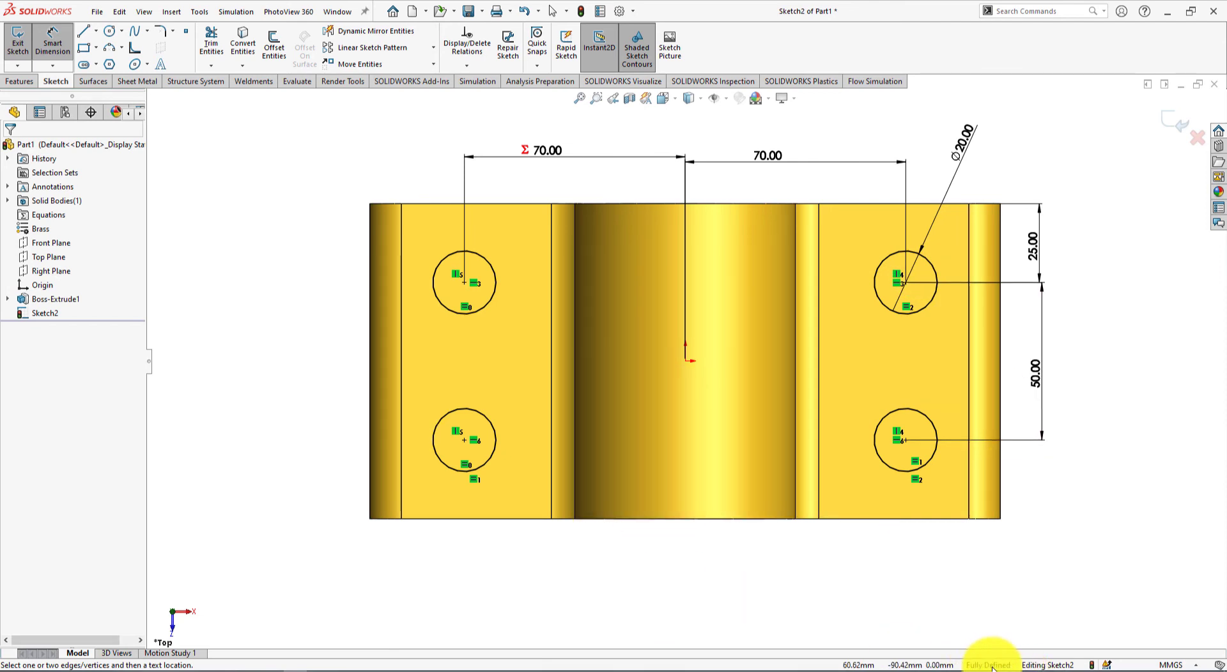
Step: Check the circle layout against the reference drawing and cut the four circles upward through the flanges using Extruded Cut set to Up To Next
{"action": "key", "text": "alt+Tab"}
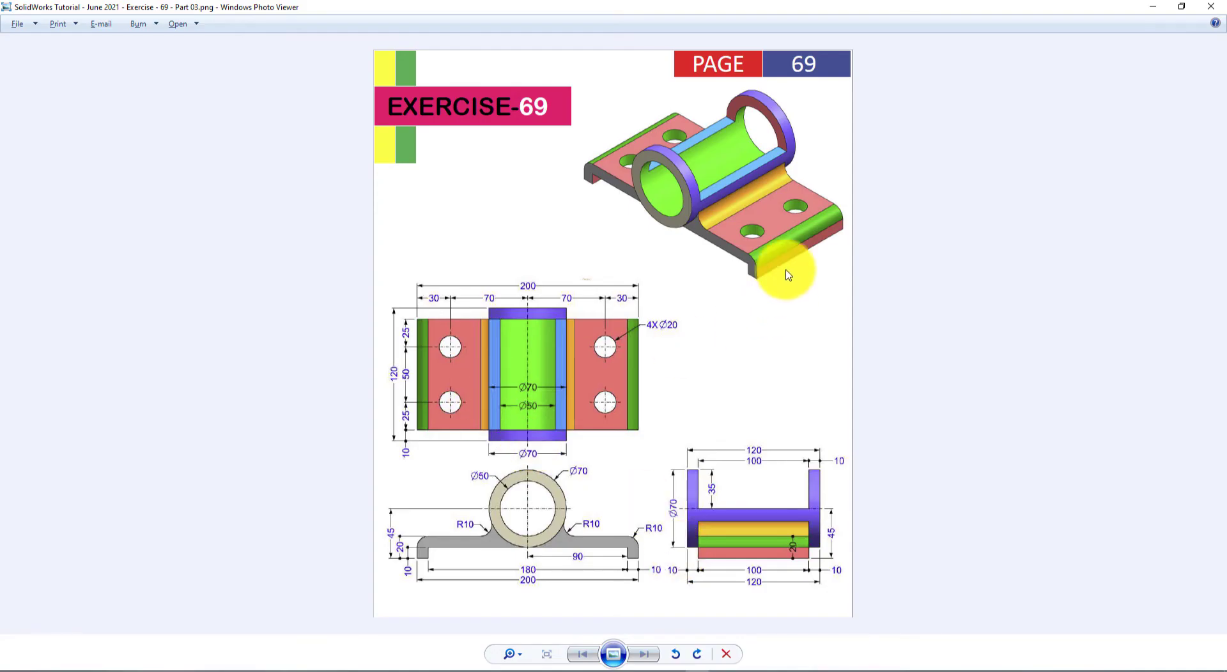
{"action": "key", "text": "alt+Tab"}
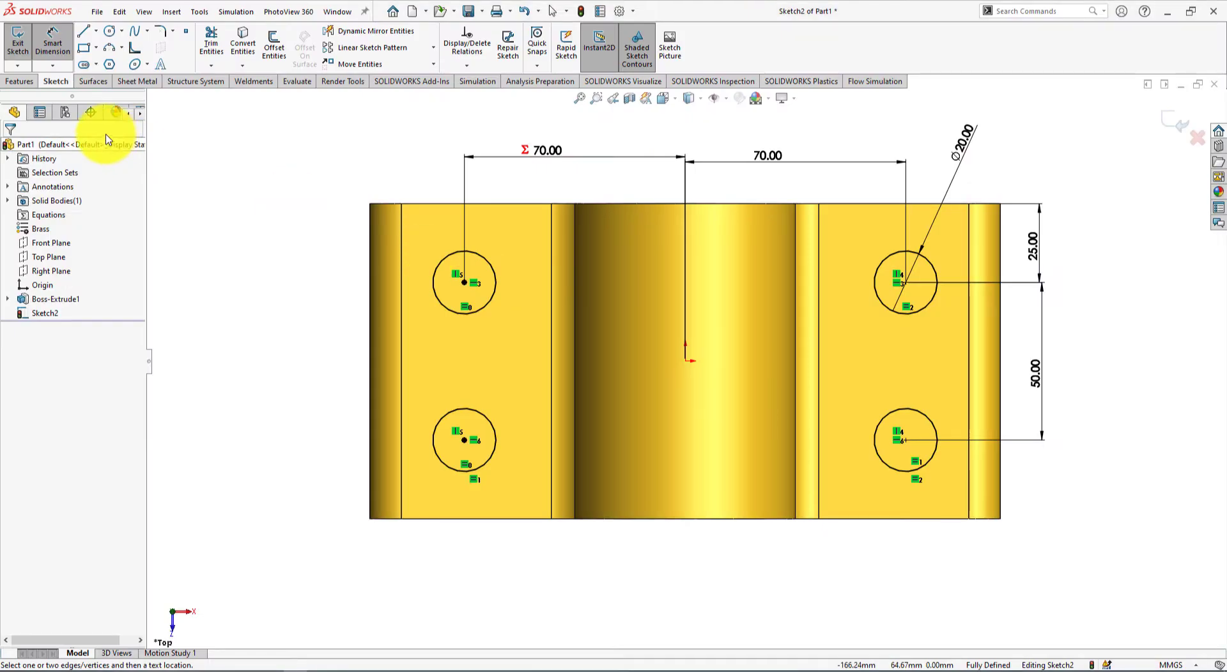
{"action": "mouse_move", "coordinate": [195, 257]}
{"action": "middle_mouse_down"}
{"action": "mouse_move", "coordinate": [183, 74]}
{"action": "mouse_move", "coordinate": [356, 355]}
{"action": "mouse_move", "coordinate": [433, 400]}
{"action": "mouse_move", "coordinate": [402, 290]}
{"action": "mouse_move", "coordinate": [411, 417]}
{"action": "middle_mouse_up"}
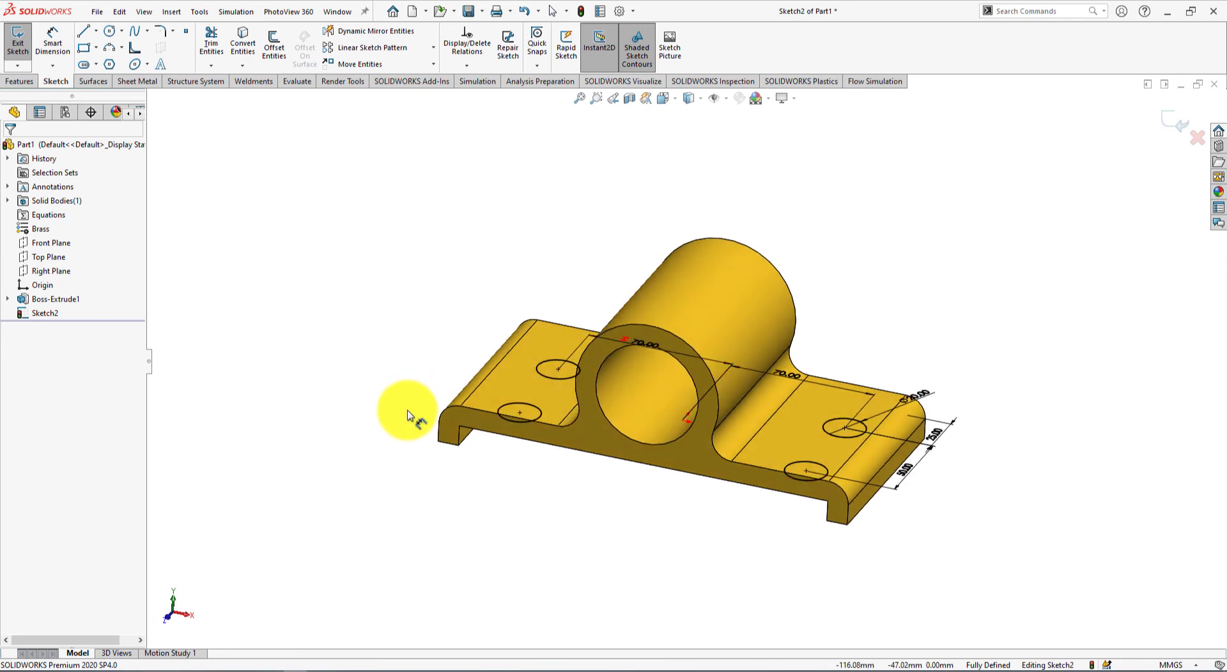
{"action": "left_click", "coordinate": [12, 83]}
{"action": "left_click", "coordinate": [188, 41]}
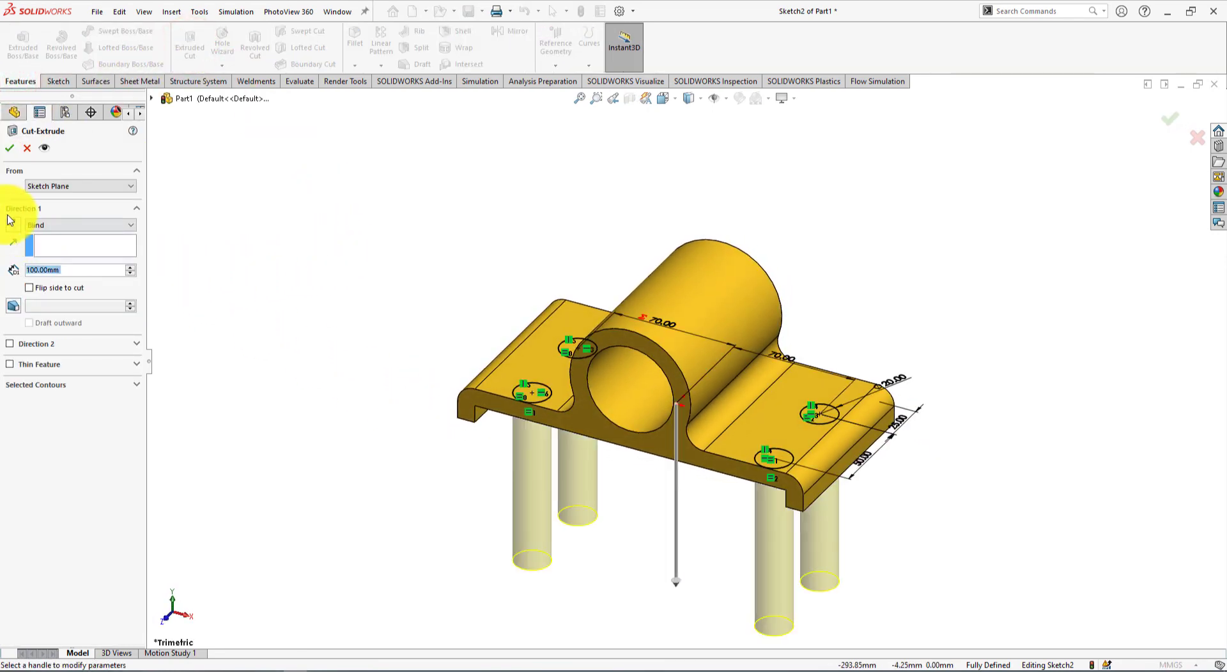
{"action": "left_click", "coordinate": [11, 224]}
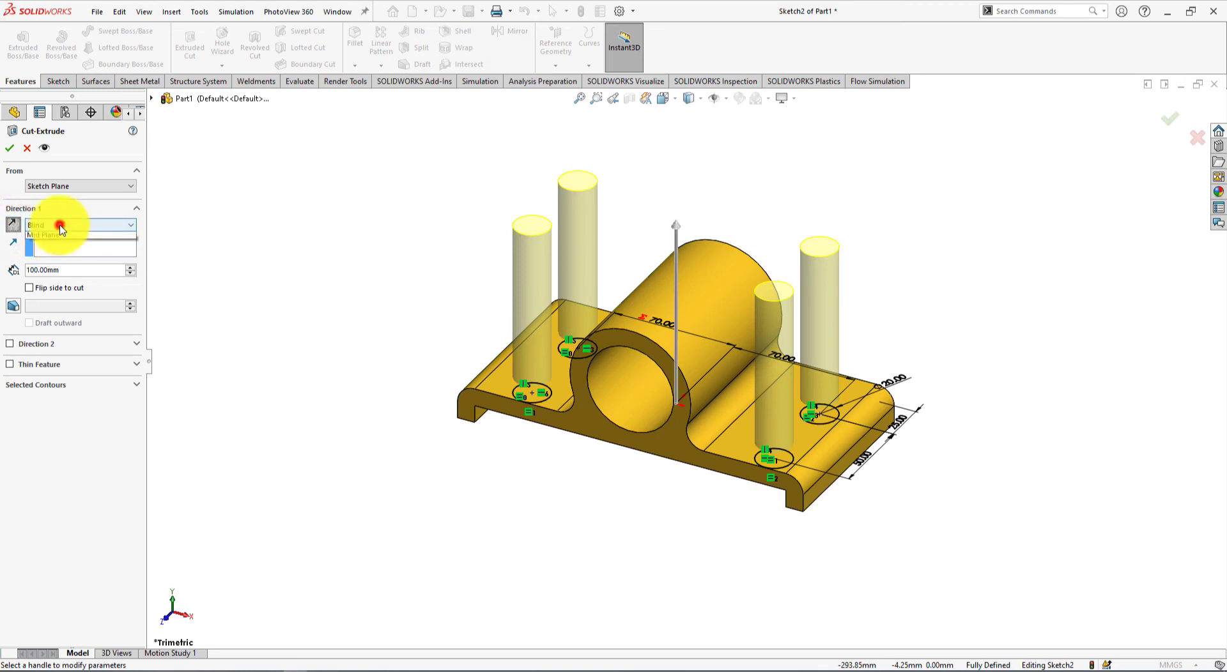
{"action": "left_click", "coordinate": [64, 263]}
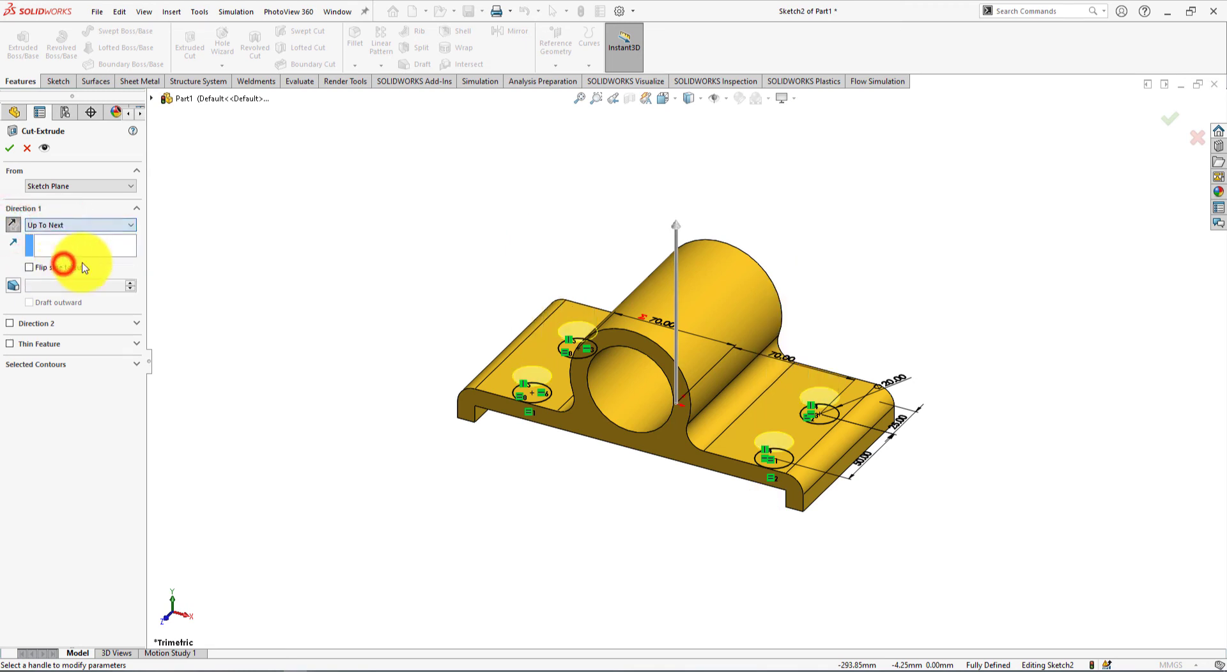
{"action": "scroll", "coordinate": [814, 457], "scroll_direction": "down", "scroll_amount": 3}
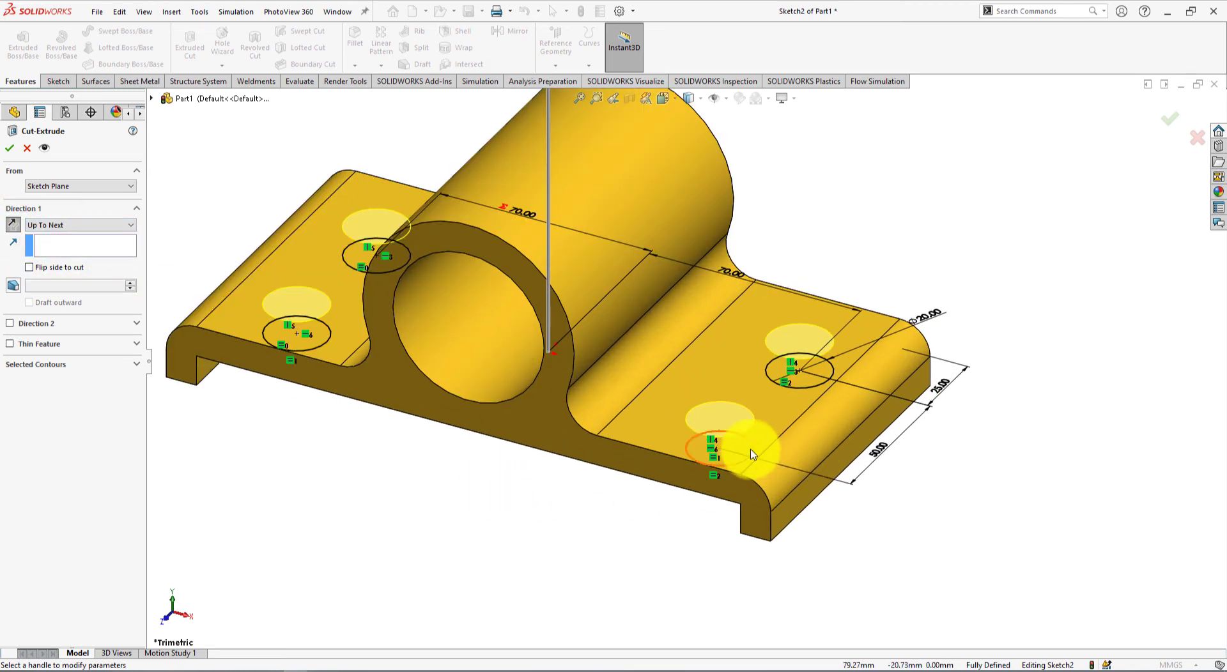
{"action": "left_click", "coordinate": [10, 147]}
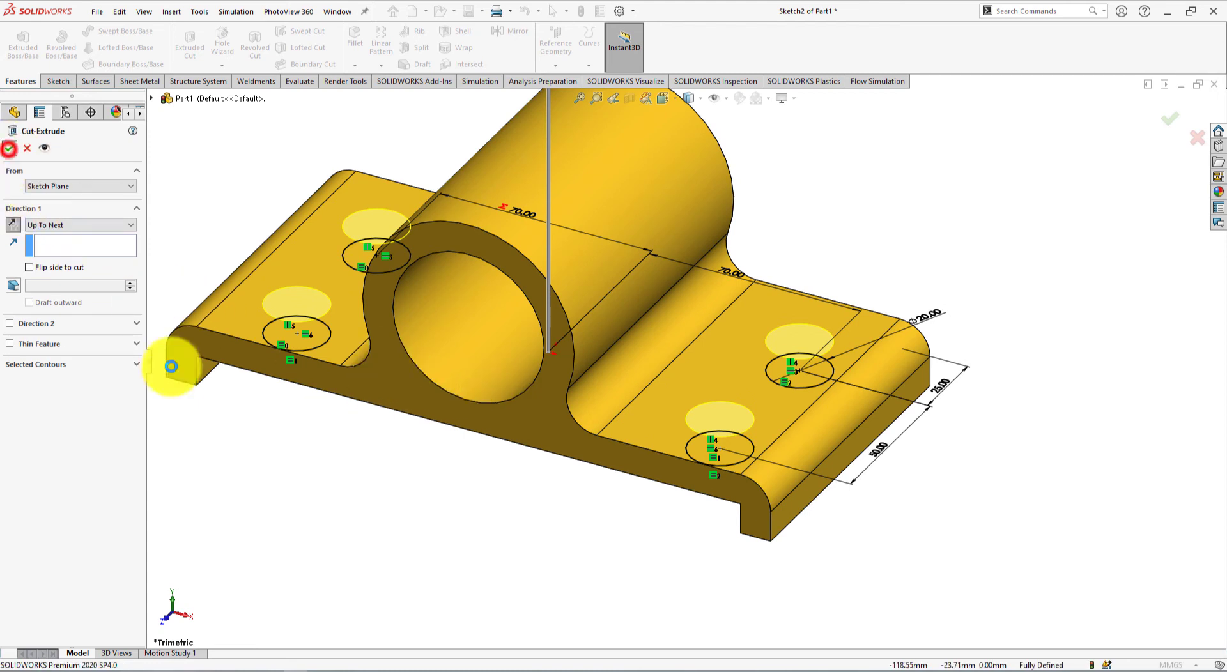
{"action": "scroll", "coordinate": [384, 556], "scroll_direction": "up", "scroll_amount": 3}
{"action": "left_click", "coordinate": [382, 551]}
{"action": "scroll", "coordinate": [402, 524], "scroll_direction": "up", "scroll_amount": 2}
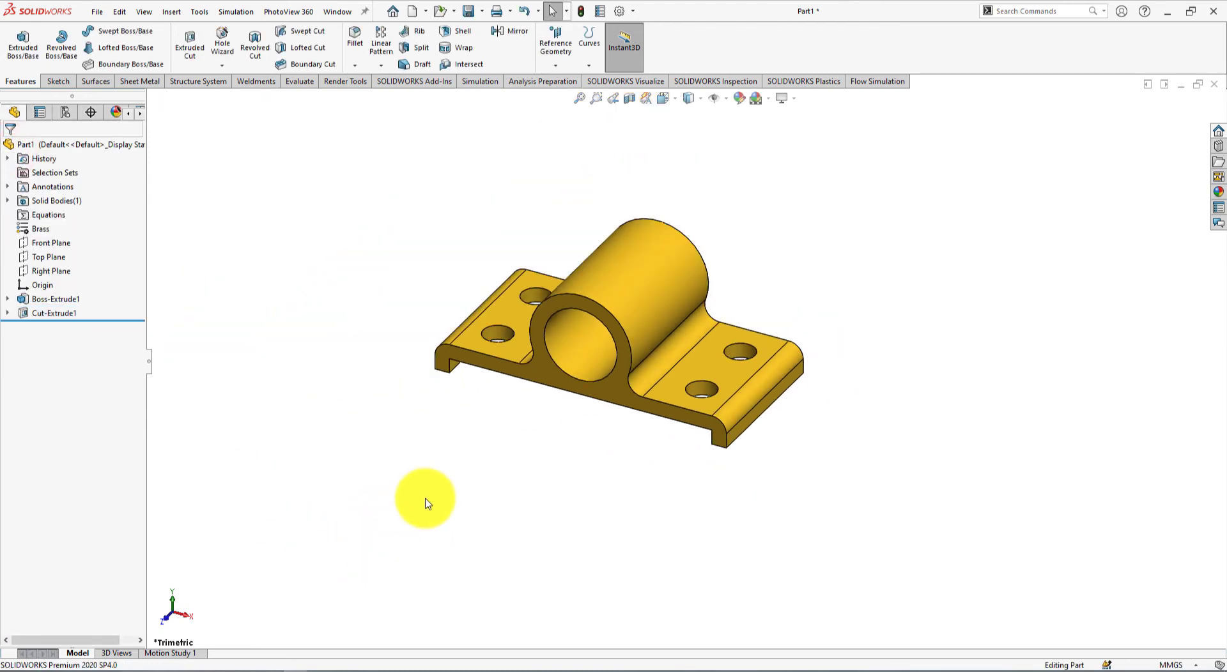
Step: Consult the reference drawing, start a sketch on the Front Plane and convert the tube's inner bore edge into a sketch circle
{"action": "key", "text": "alt+Tab"}
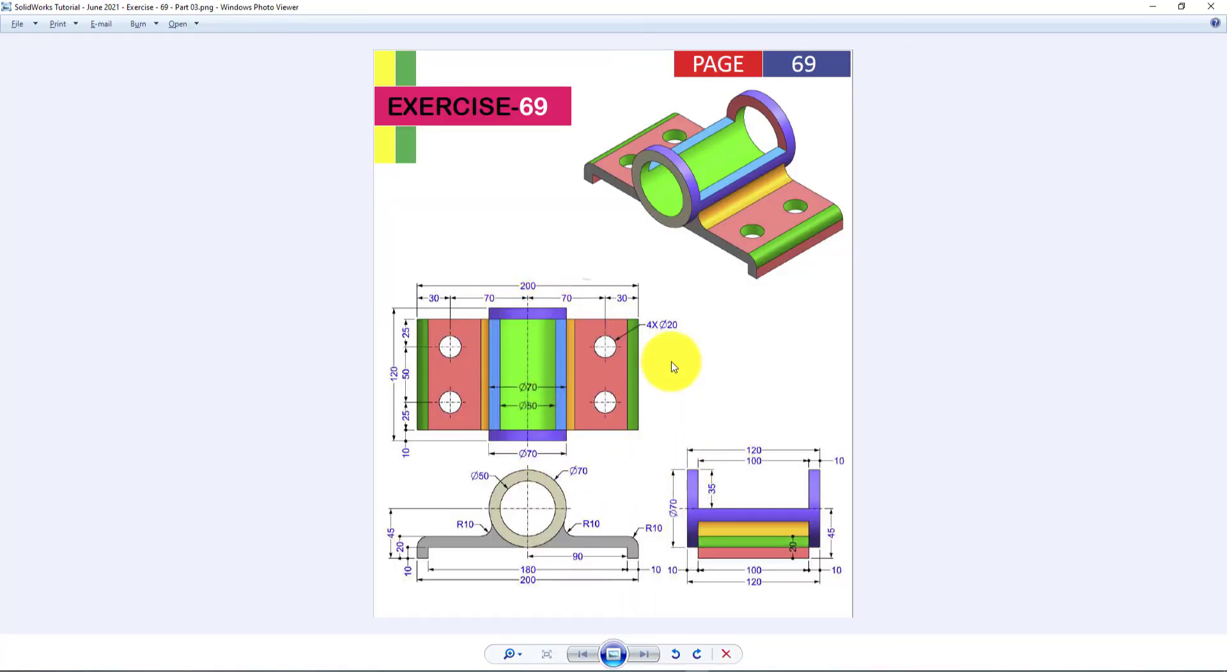
{"action": "key", "text": "alt+Tab"}
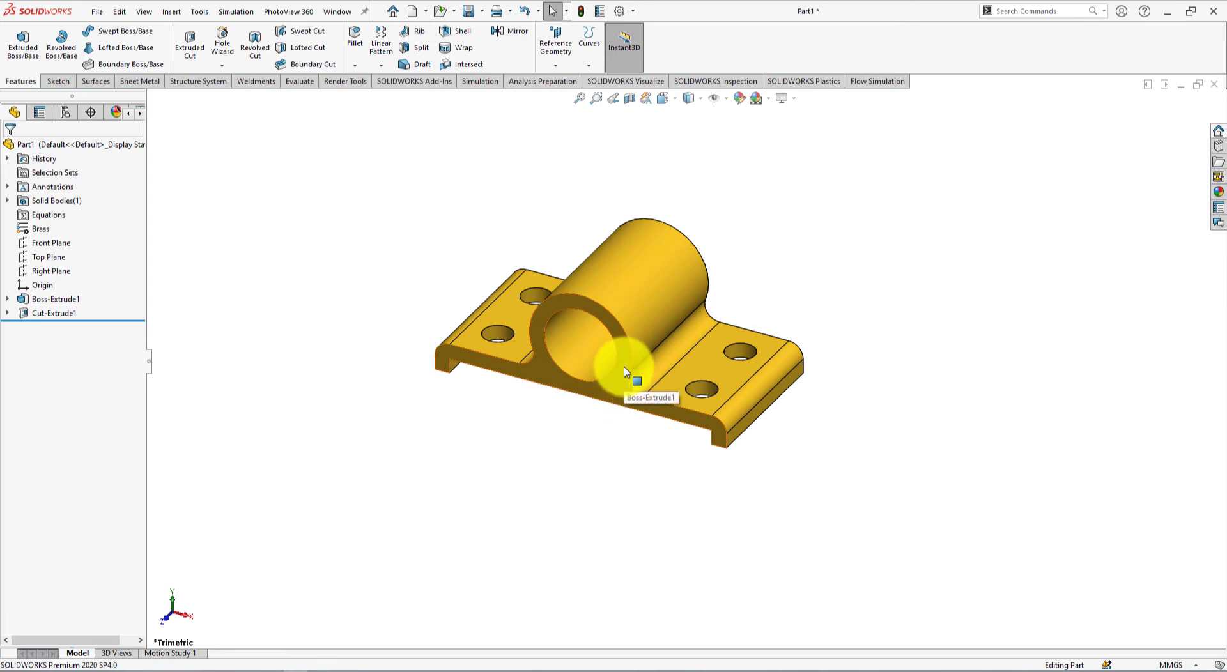
{"action": "left_click", "coordinate": [50, 246]}
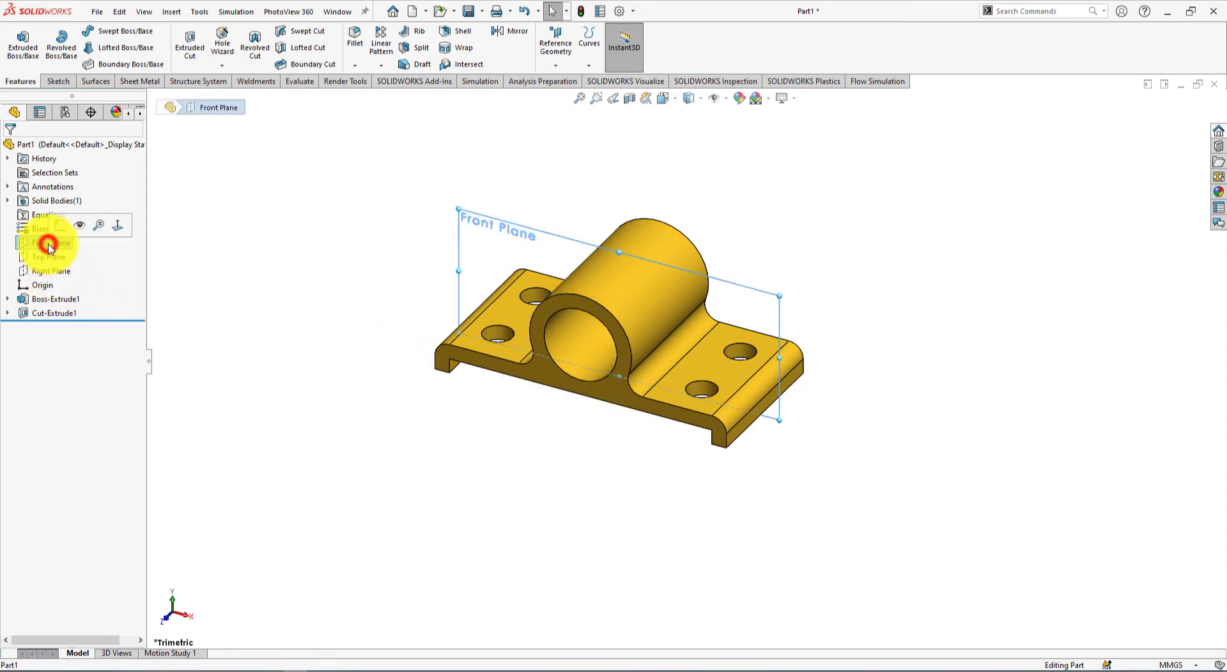
{"action": "left_click", "coordinate": [59, 228]}
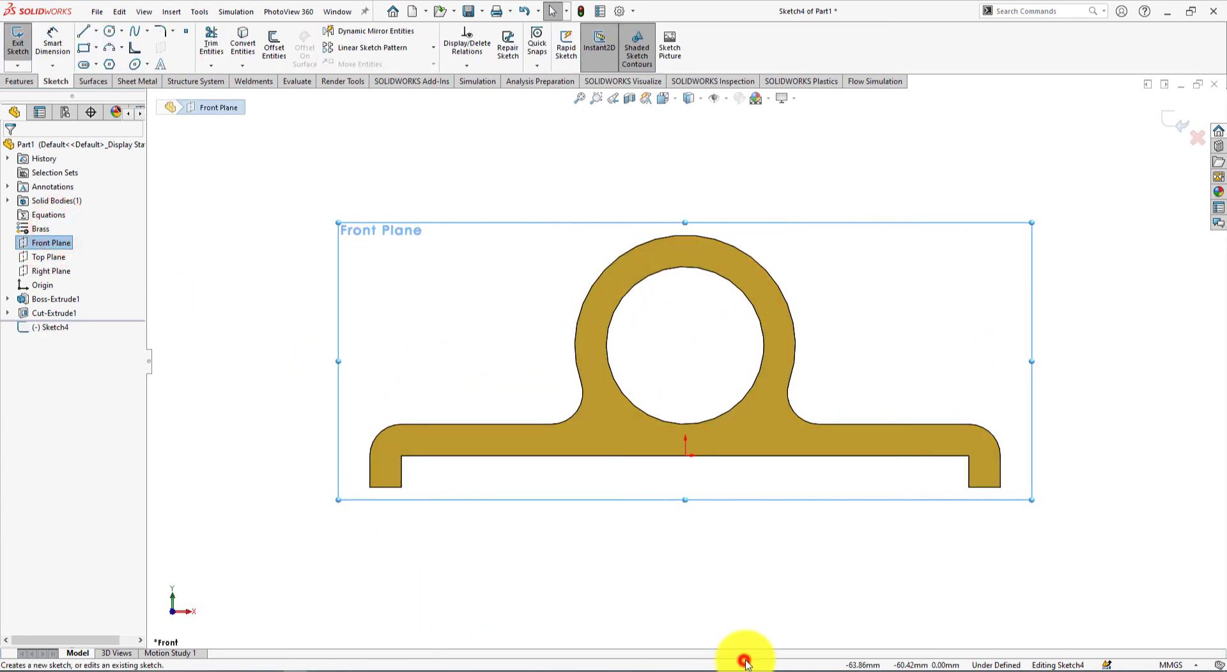
{"action": "left_click", "coordinate": [242, 43]}
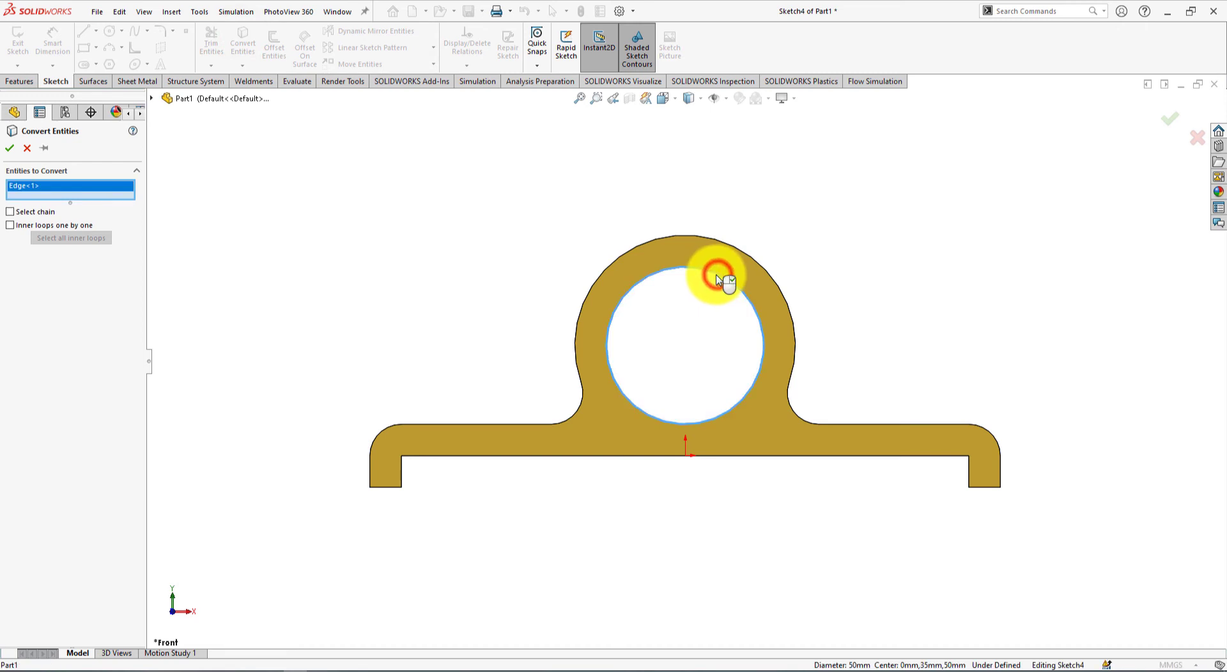
{"action": "left_click", "coordinate": [11, 151]}
{"action": "left_click", "coordinate": [276, 199]}
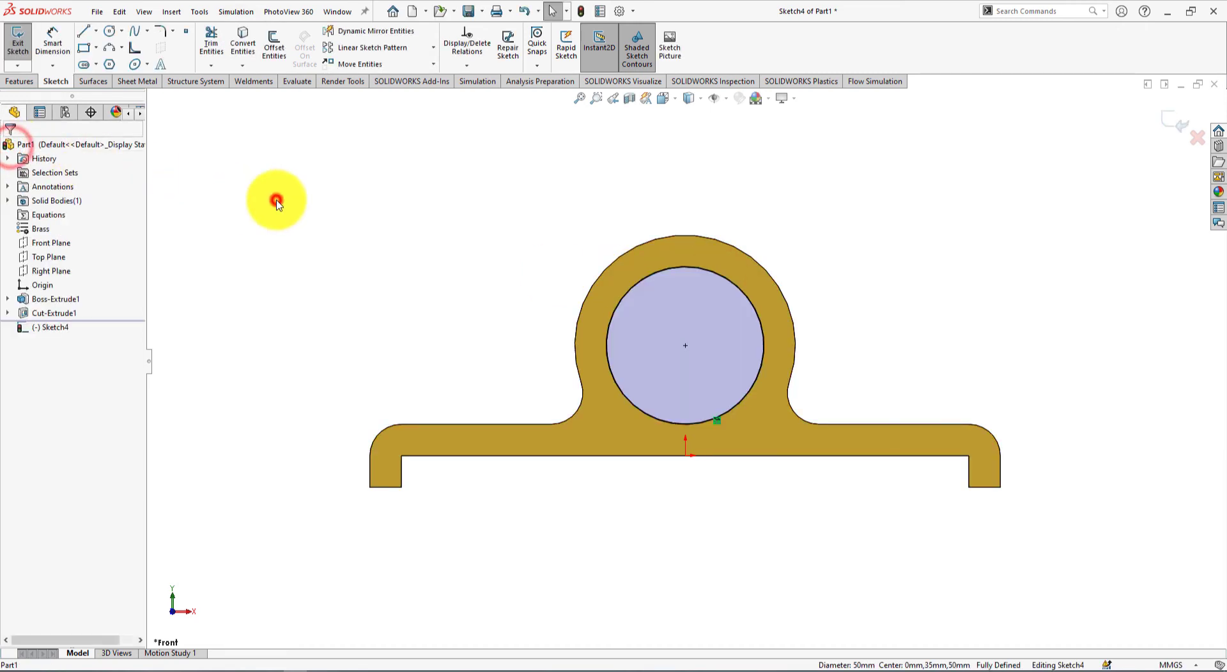
Step: Sketch a circle of 35 mm radius from the bore's centre, matching the tube's outer edge
{"action": "left_click", "coordinate": [109, 32]}
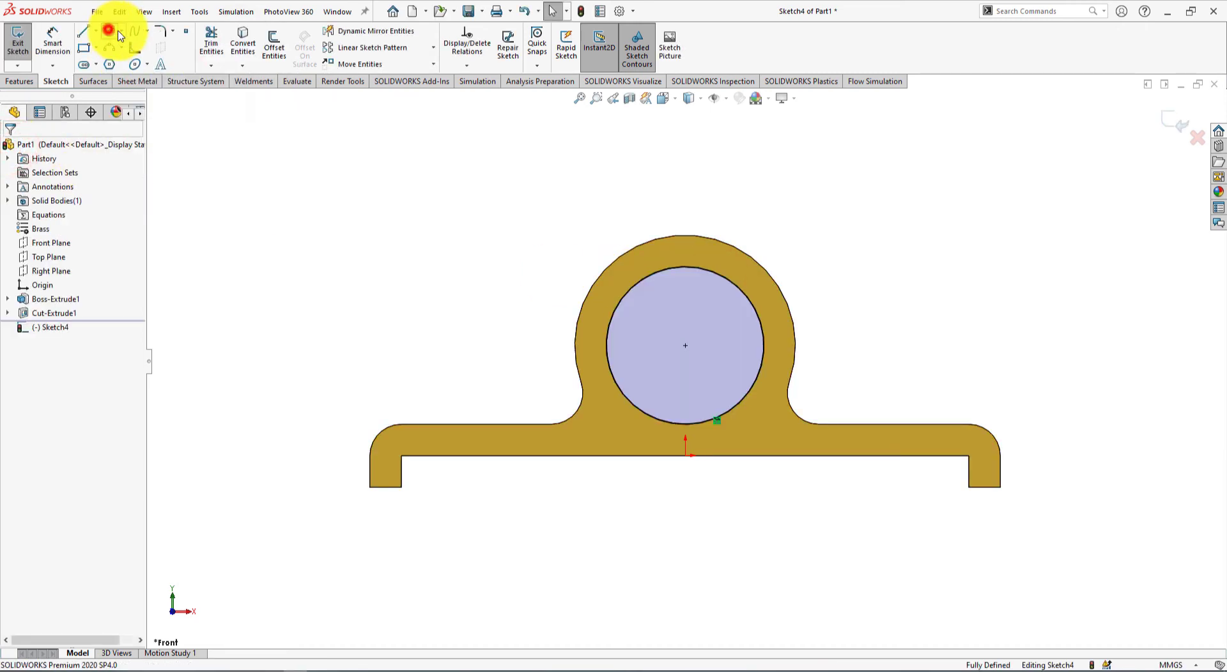
{"action": "left_click", "coordinate": [685, 346]}
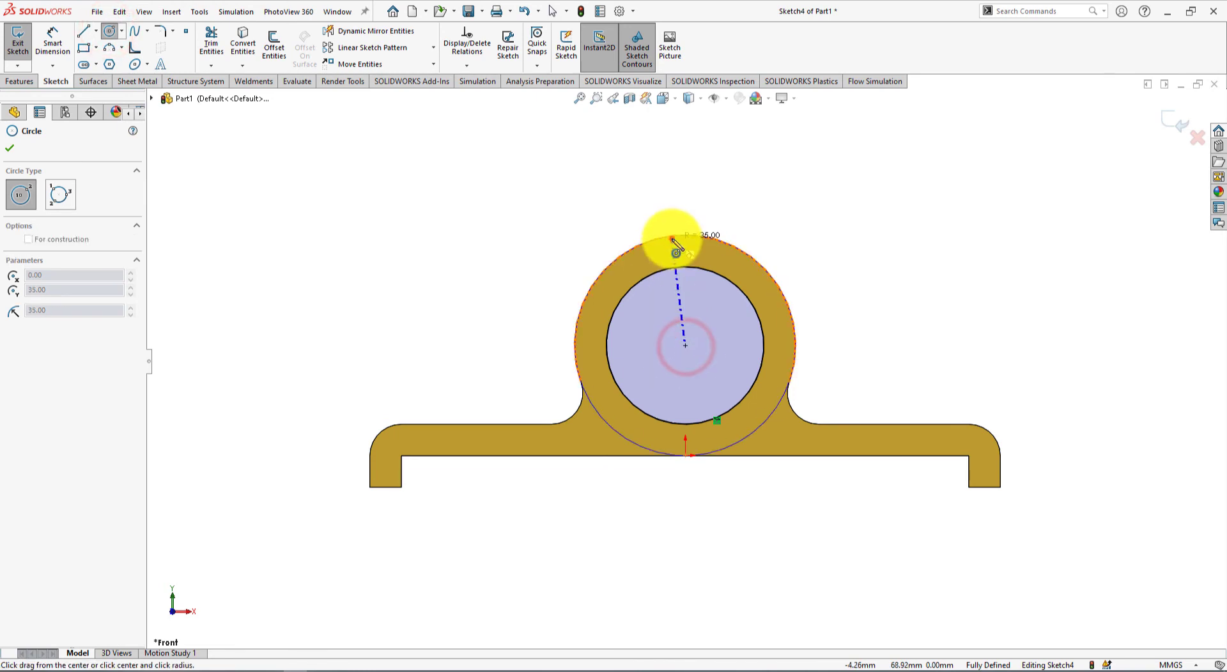
{"action": "left_click", "coordinate": [671, 239]}
{"action": "right_click", "coordinate": [833, 192]}
{"action": "left_click", "coordinate": [833, 195]}
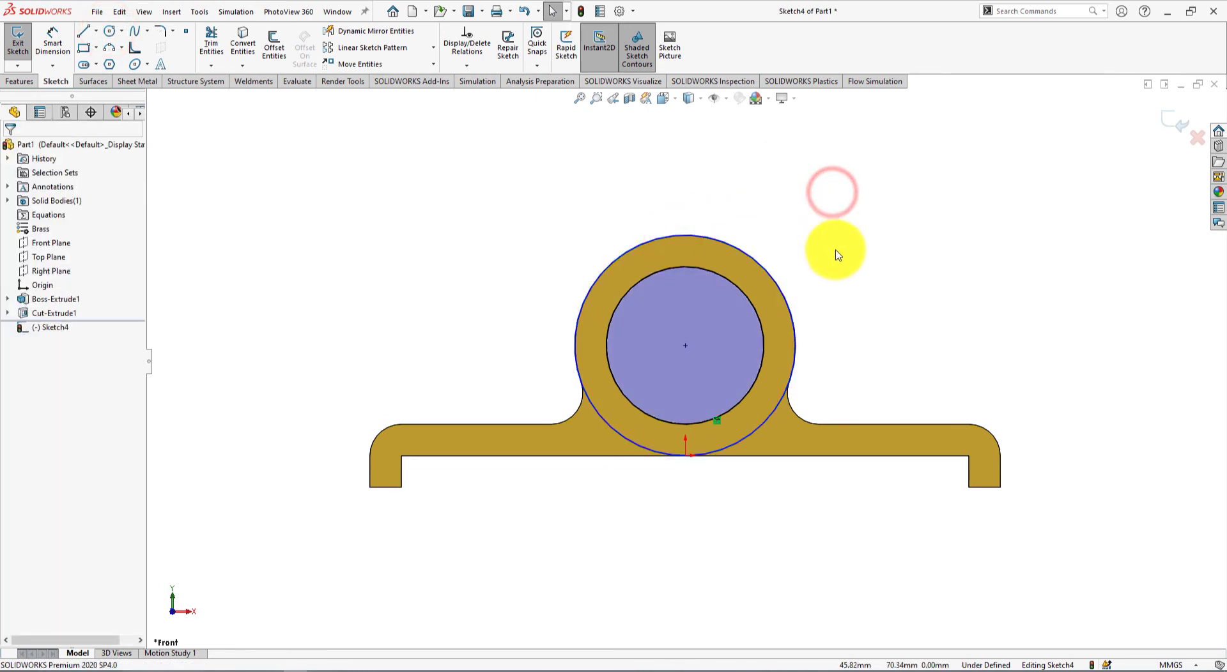
Step: Dimension the outer circle's diameter at 70 mm
{"action": "scroll", "coordinate": [795, 409], "scroll_direction": "down", "scroll_amount": 4}
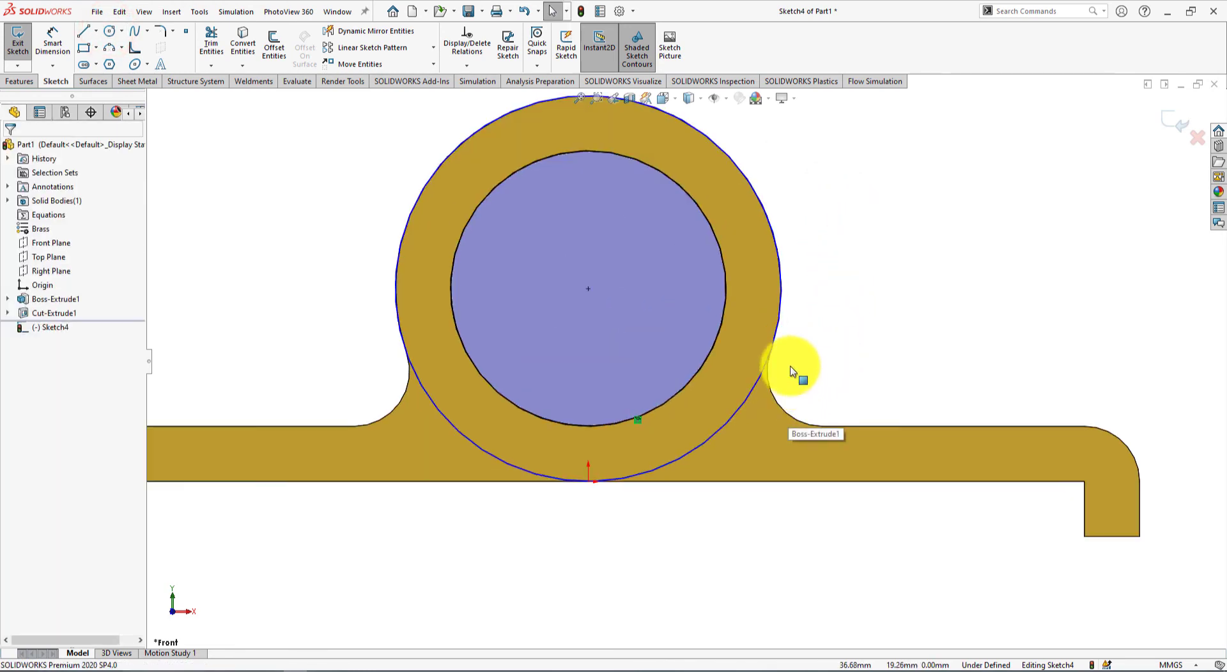
{"action": "left_click", "coordinate": [57, 37]}
{"action": "left_click", "coordinate": [740, 403]}
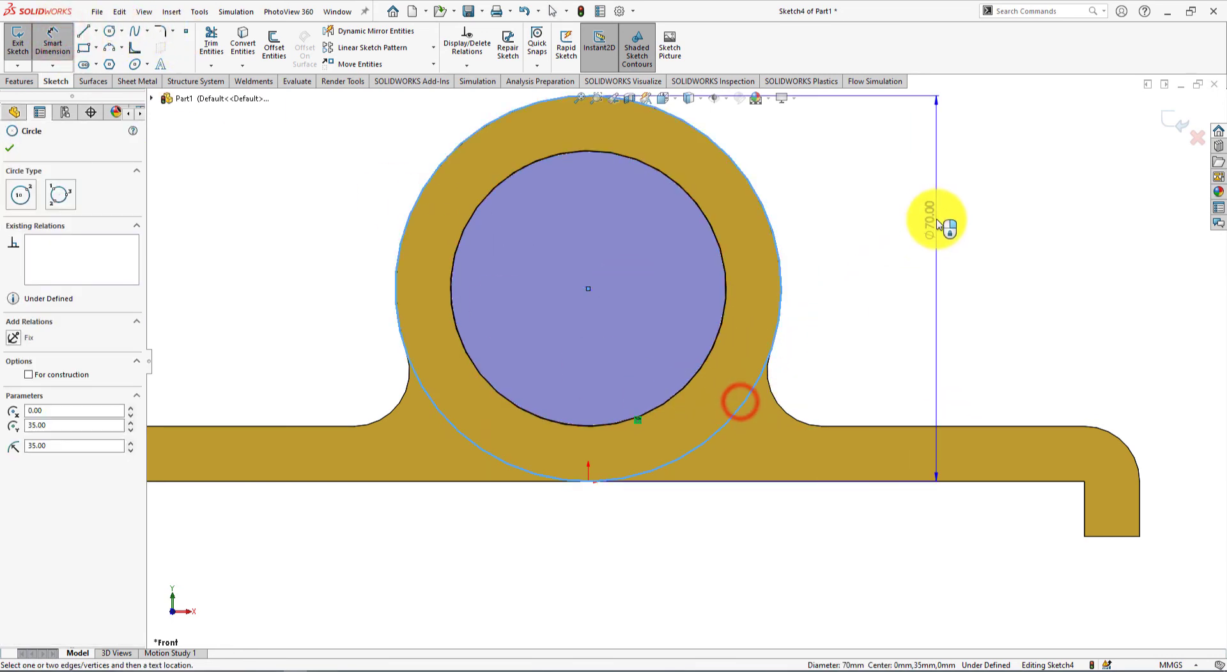
{"action": "left_click", "coordinate": [767, 156]}
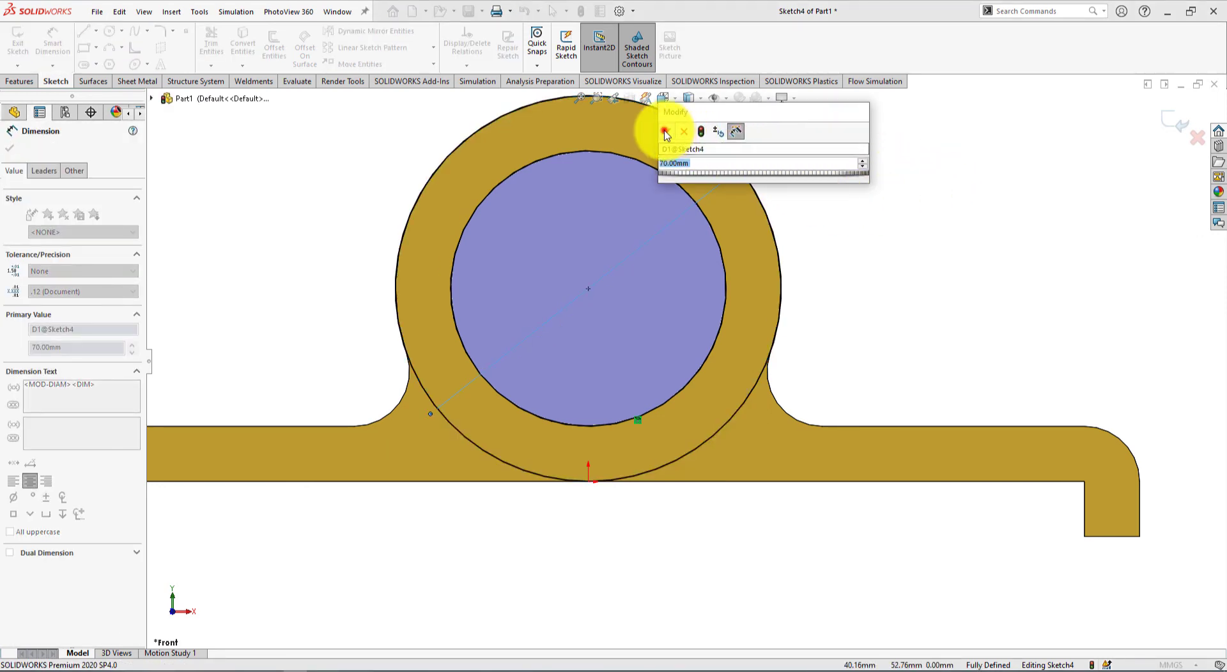
{"action": "left_click", "coordinate": [664, 132]}
Step: Start a Boss-Extrude of the ring sketch with a start offset of 50 mm, checking the base length in the reference drawing
{"action": "mouse_move", "coordinate": [890, 212]}
{"action": "middle_mouse_down"}
{"action": "mouse_move", "coordinate": [890, 233]}
{"action": "mouse_move", "coordinate": [805, 264]}
{"action": "mouse_move", "coordinate": [821, 269]}
{"action": "middle_mouse_up"}
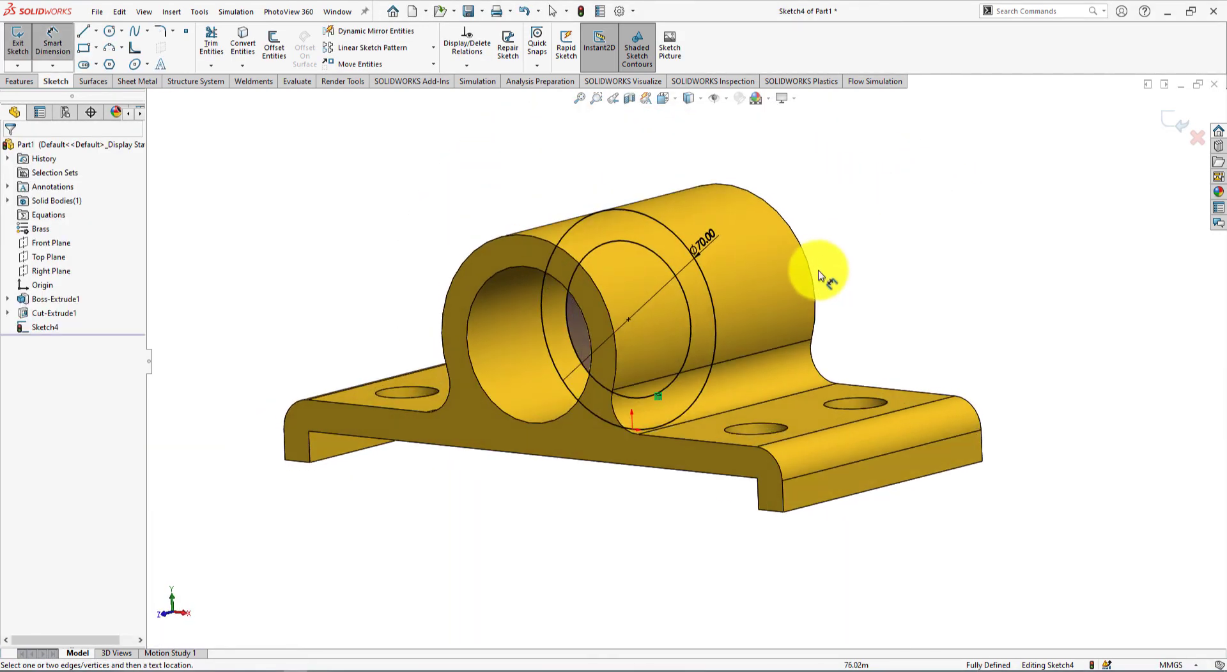
{"action": "left_click", "coordinate": [23, 81]}
{"action": "left_click", "coordinate": [22, 45]}
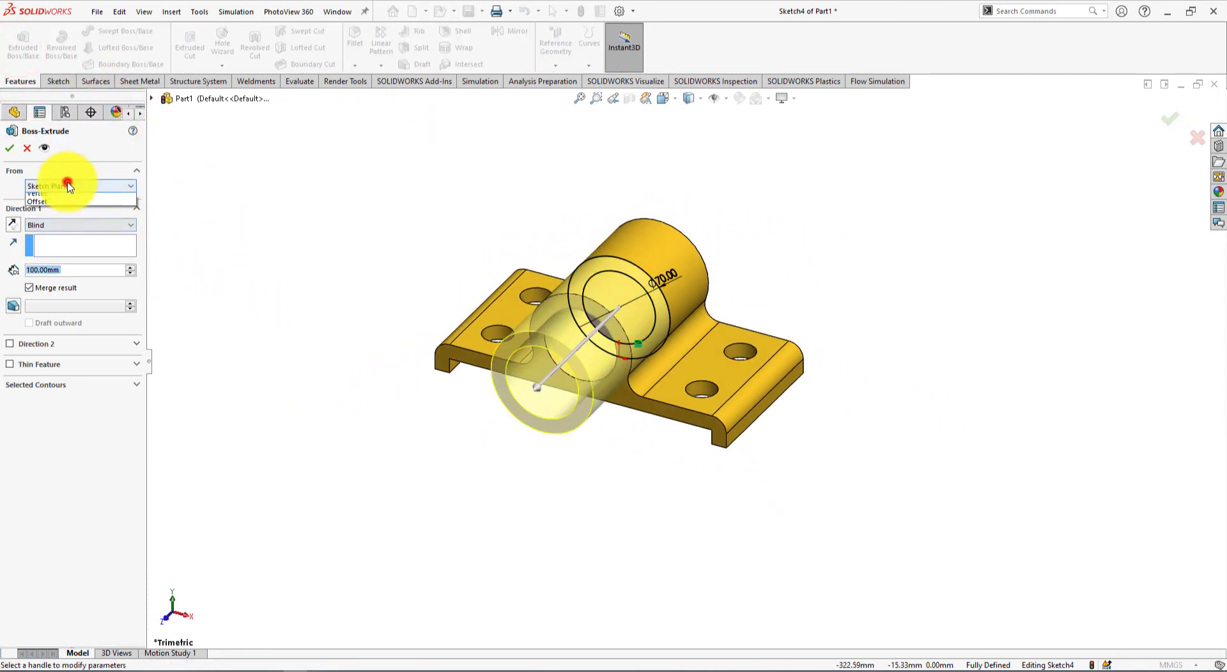
{"action": "left_click", "coordinate": [67, 223]}
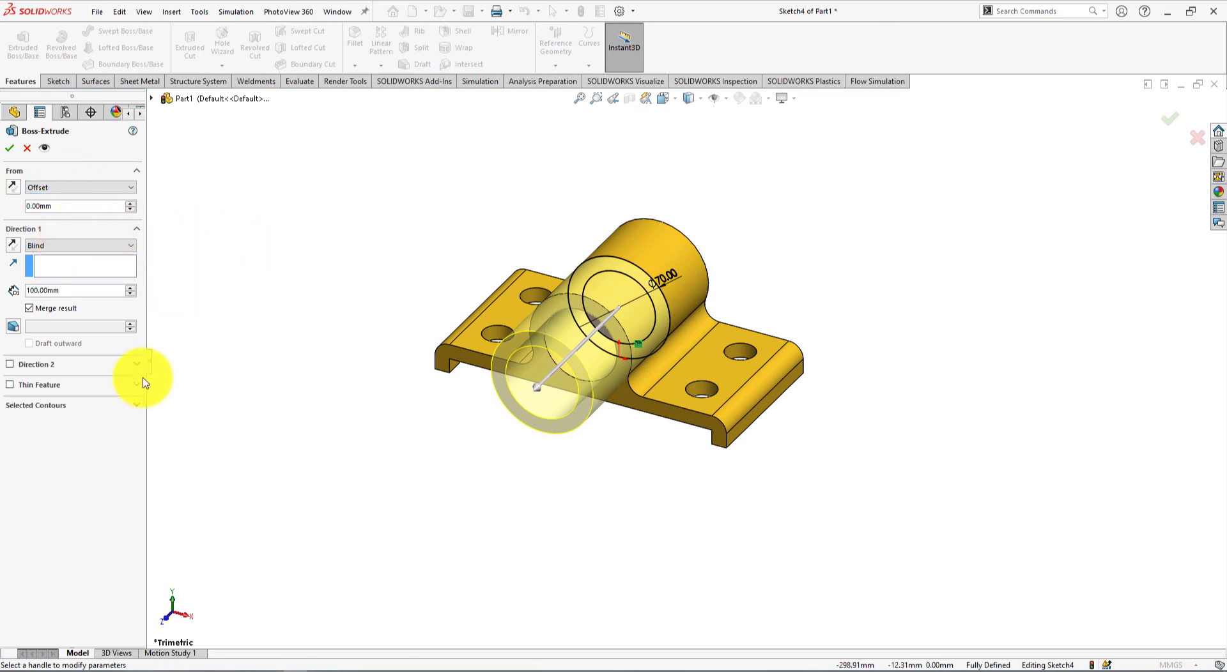
{"action": "key", "text": "alt+Tab"}
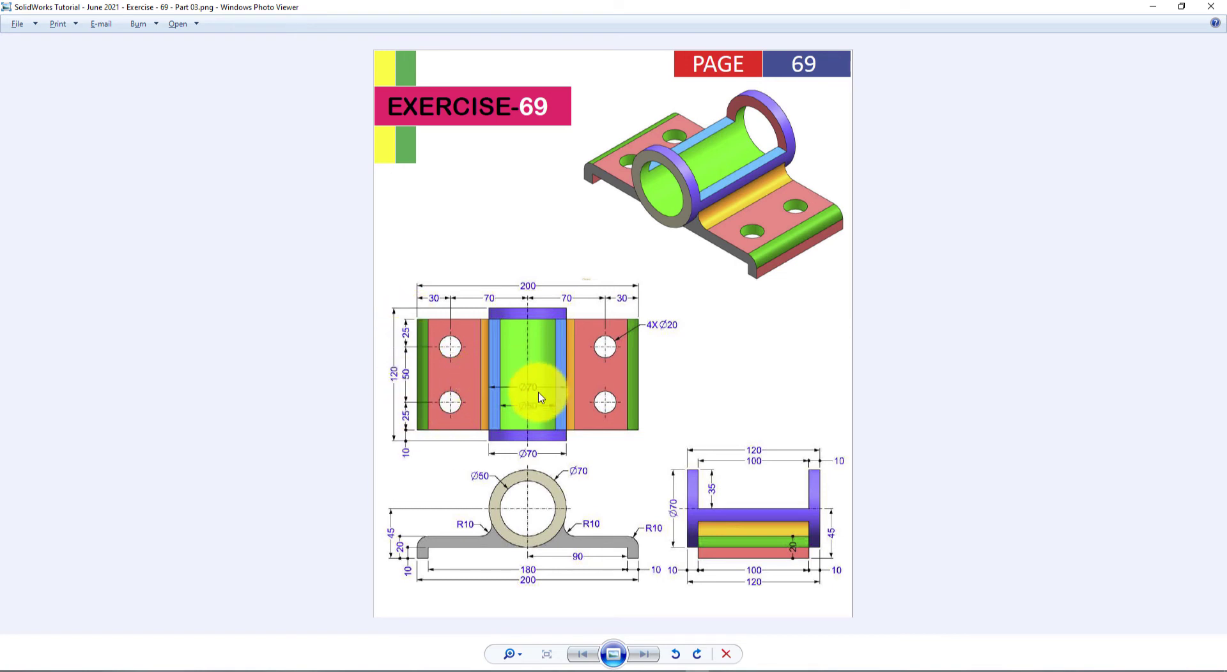
{"action": "key", "text": "alt+Tab"}
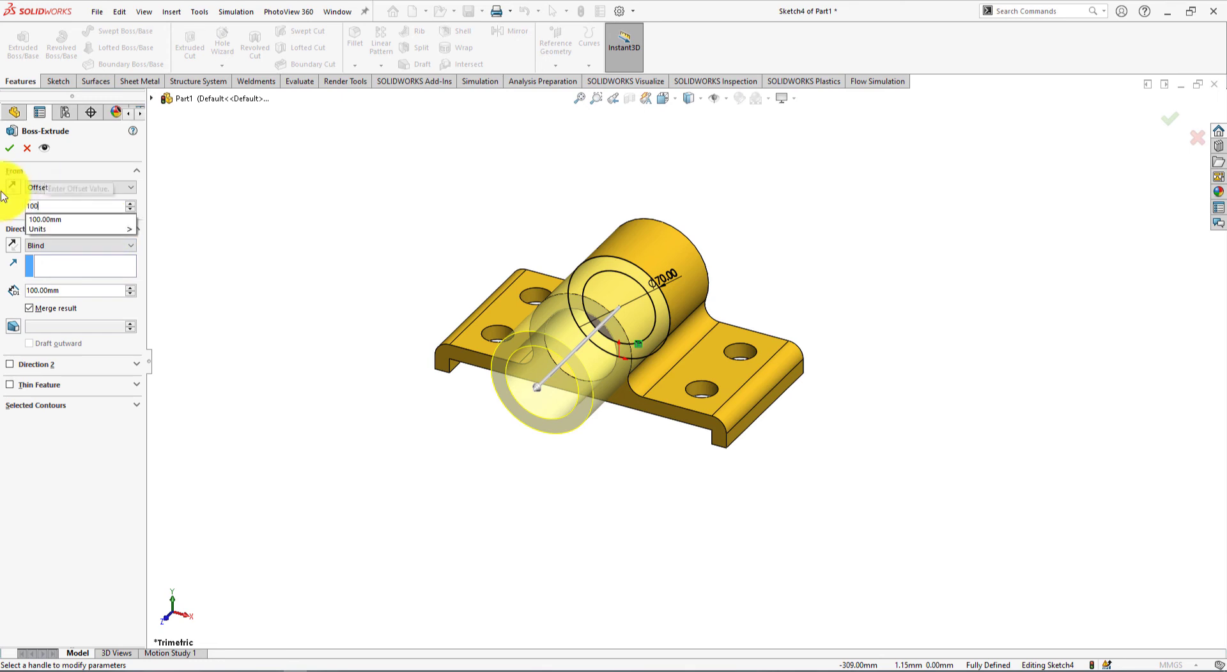
{"action": "key", "text": "Return"}
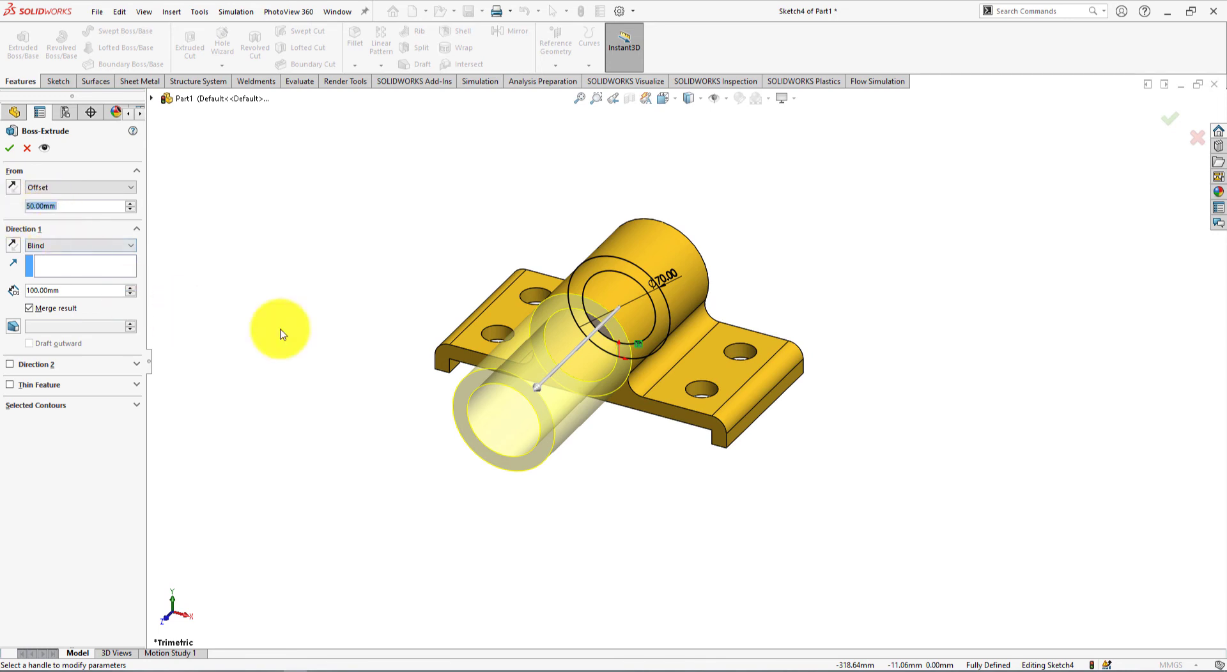
{"action": "middle_click_drag", "start_coordinate": [274, 332], "coordinate": [500, 376]}
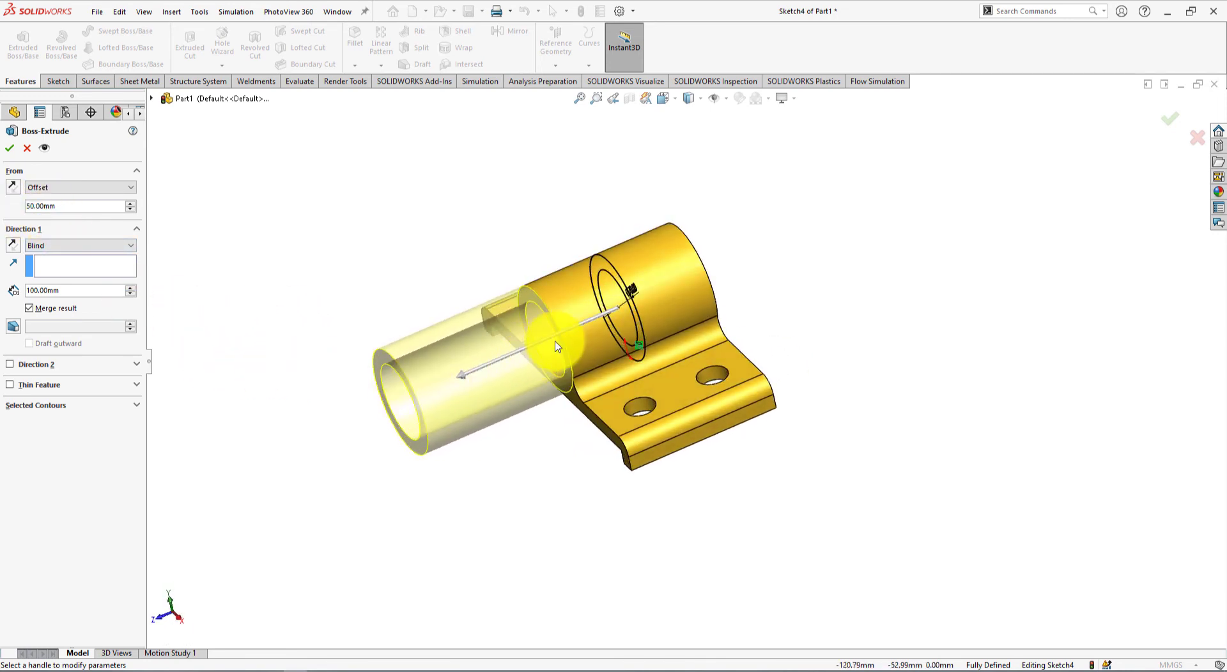
Step: Check the collar length in the reference drawing and extrude the front ring to a Blind depth of 10 mm
{"action": "key", "text": "alt+Tab"}
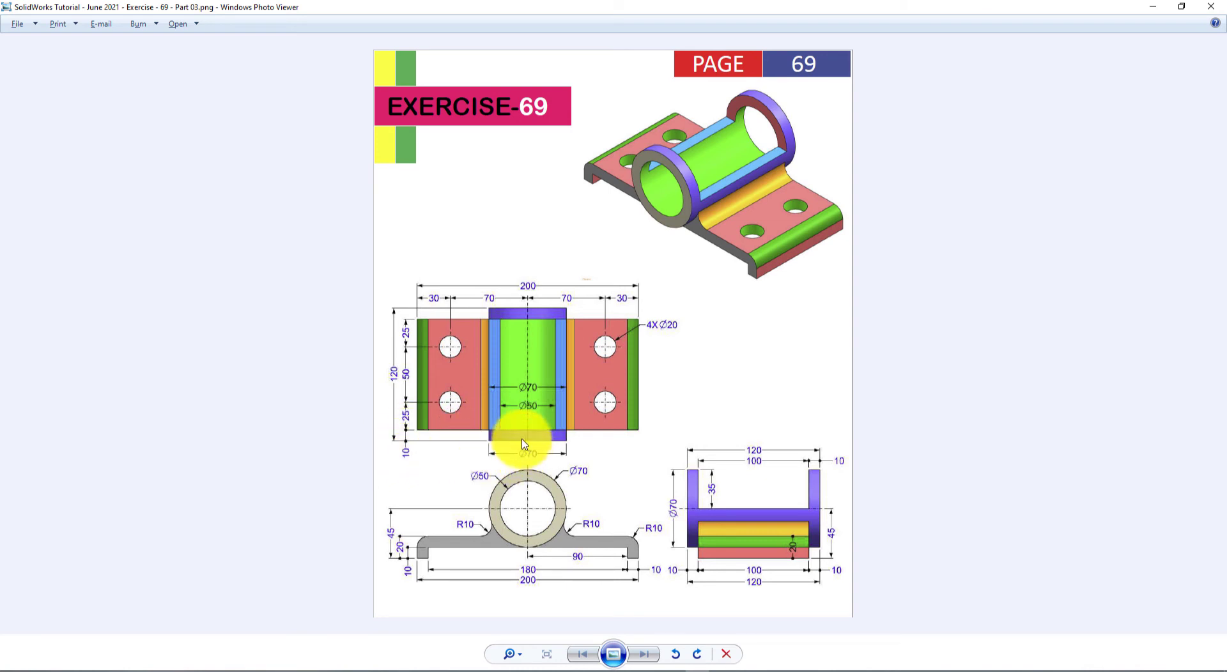
{"action": "key", "text": "alt+Tab"}
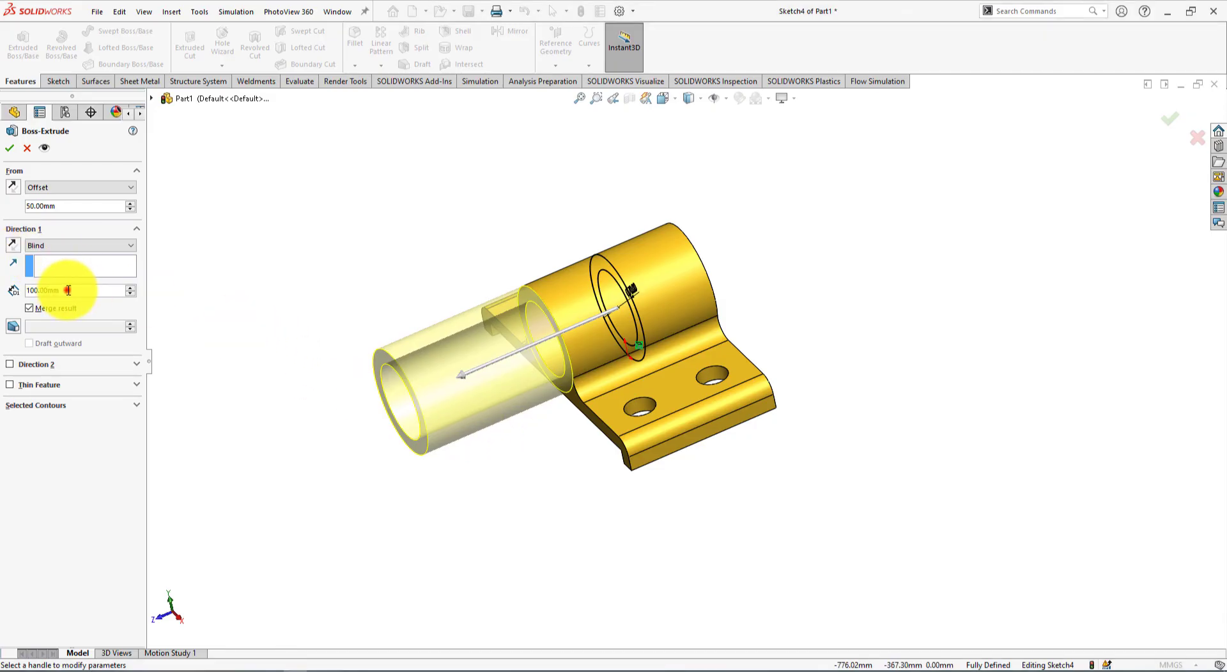
{"action": "left_click", "coordinate": [68, 290]}
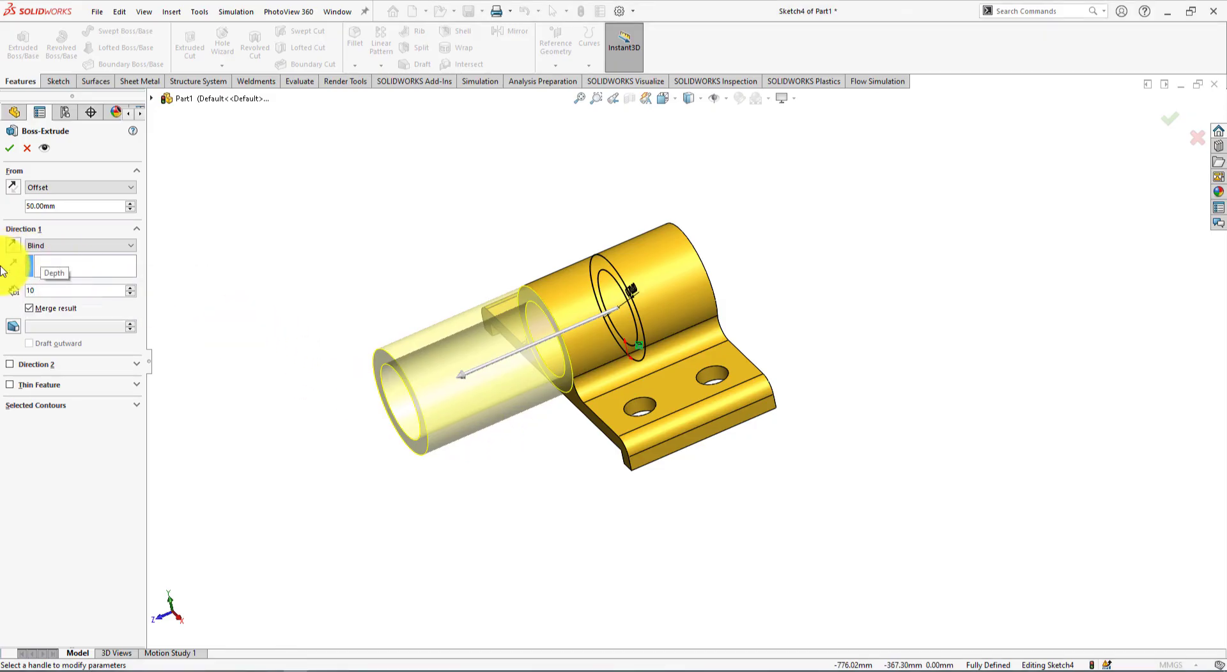
{"action": "key", "text": "Return"}
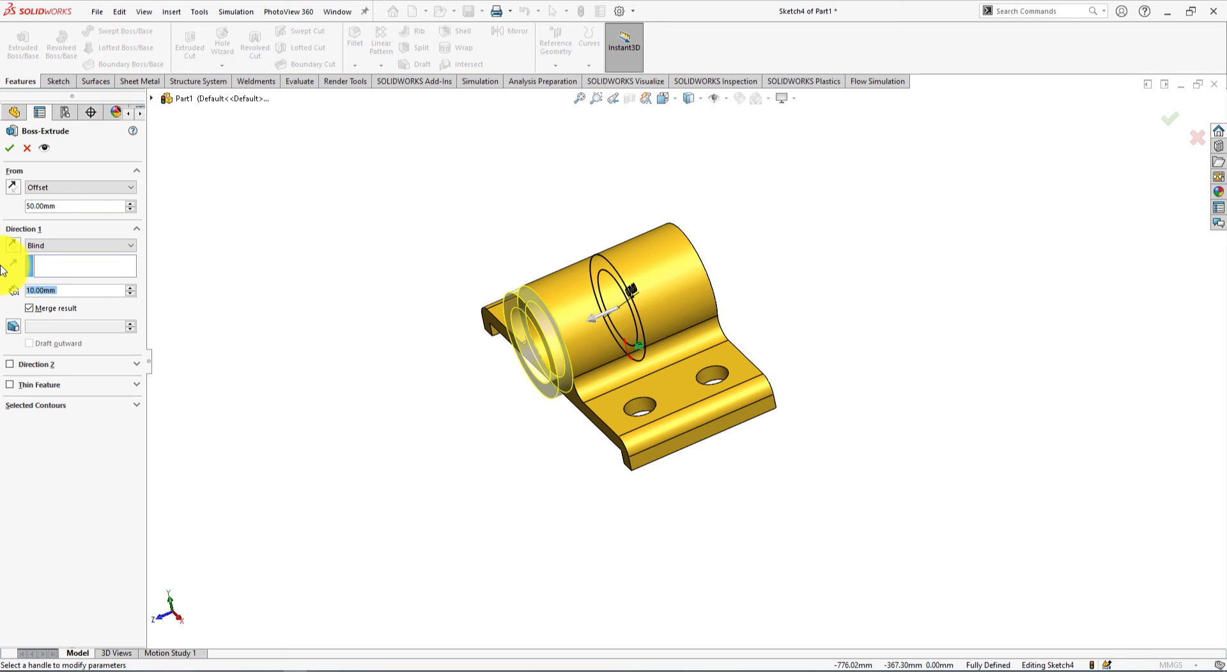
{"action": "middle_click_drag", "start_coordinate": [294, 288], "coordinate": [273, 330]}
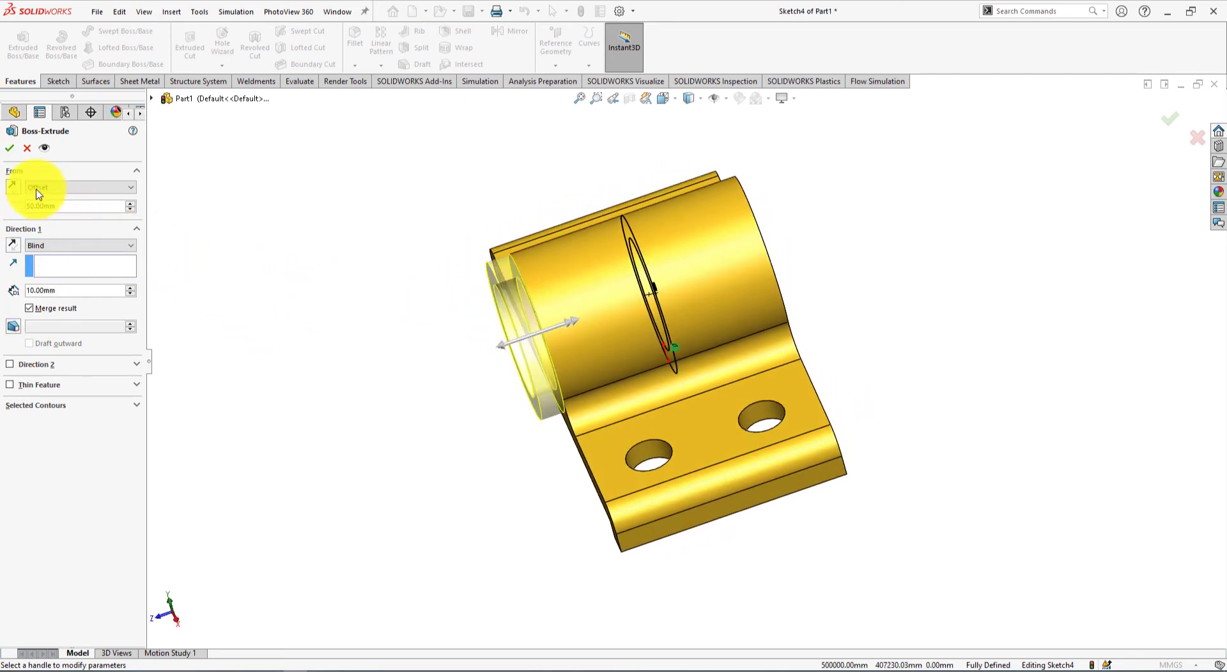
{"action": "left_click", "coordinate": [10, 148]}
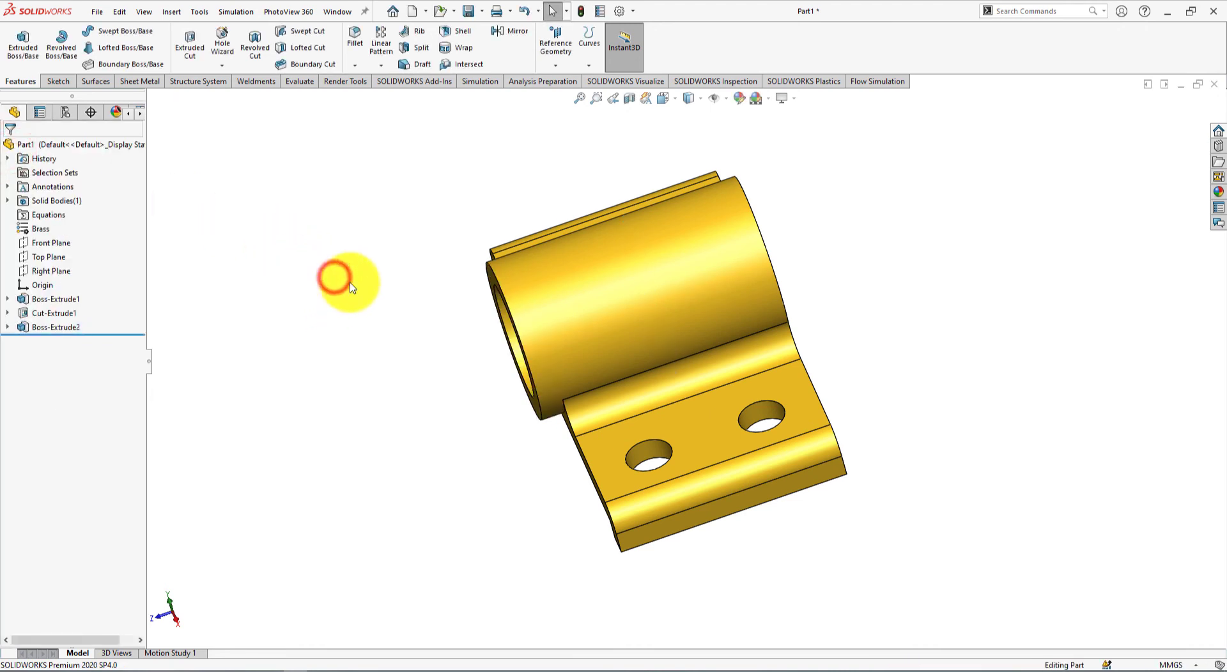
Step: Reuse the ring sketch for a second Boss-Extrude, with its start offset 50 mm toward the rear of the tube
{"action": "middle_click_drag", "start_coordinate": [334, 277], "coordinate": [205, 266]}
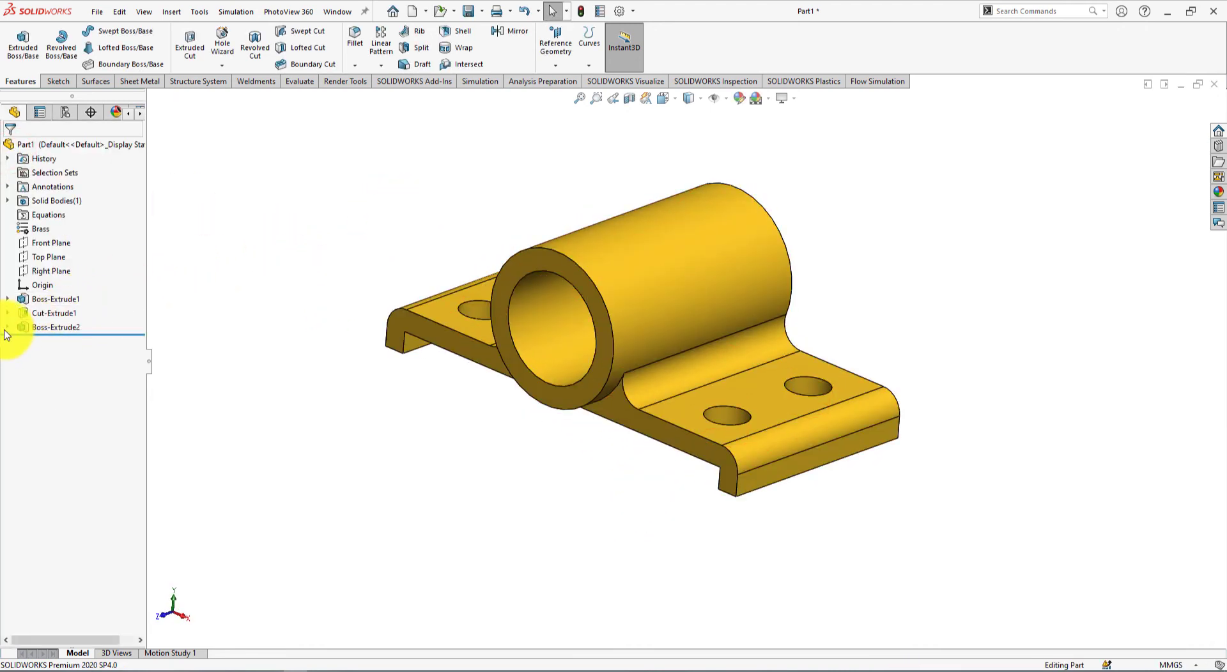
{"action": "left_click", "coordinate": [51, 344]}
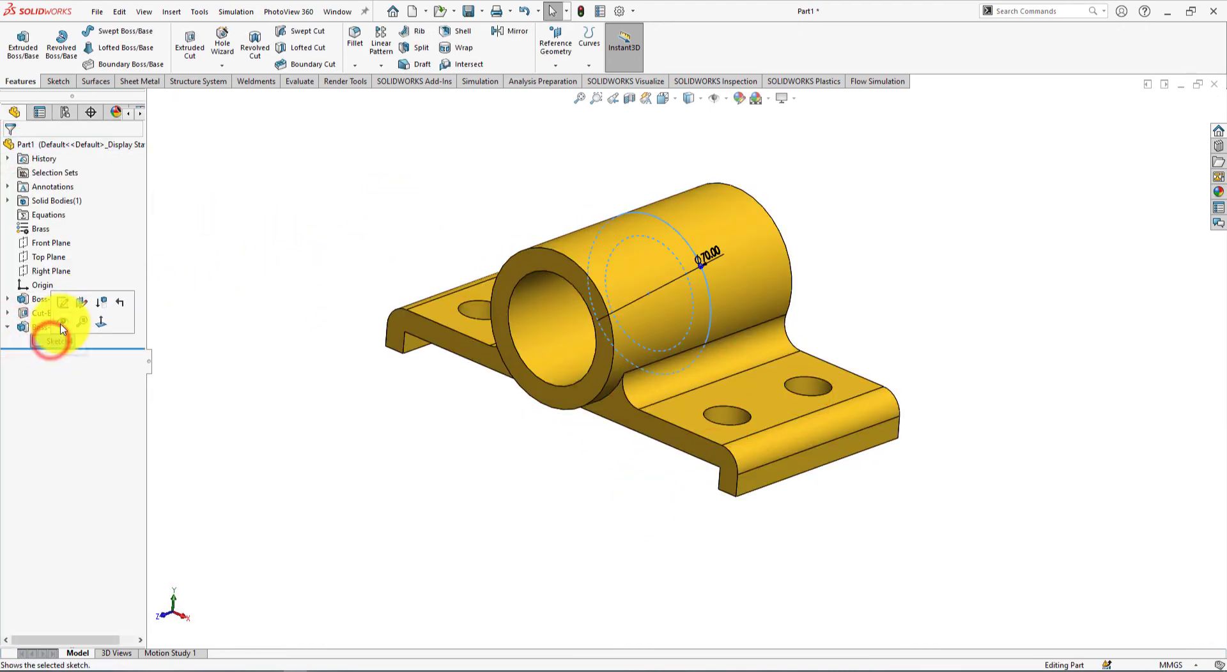
{"action": "left_click", "coordinate": [22, 38]}
{"action": "mouse_move", "coordinate": [351, 247]}
{"action": "middle_mouse_down"}
{"action": "mouse_move", "coordinate": [323, 228]}
{"action": "mouse_move", "coordinate": [309, 255]}
{"action": "middle_mouse_up"}
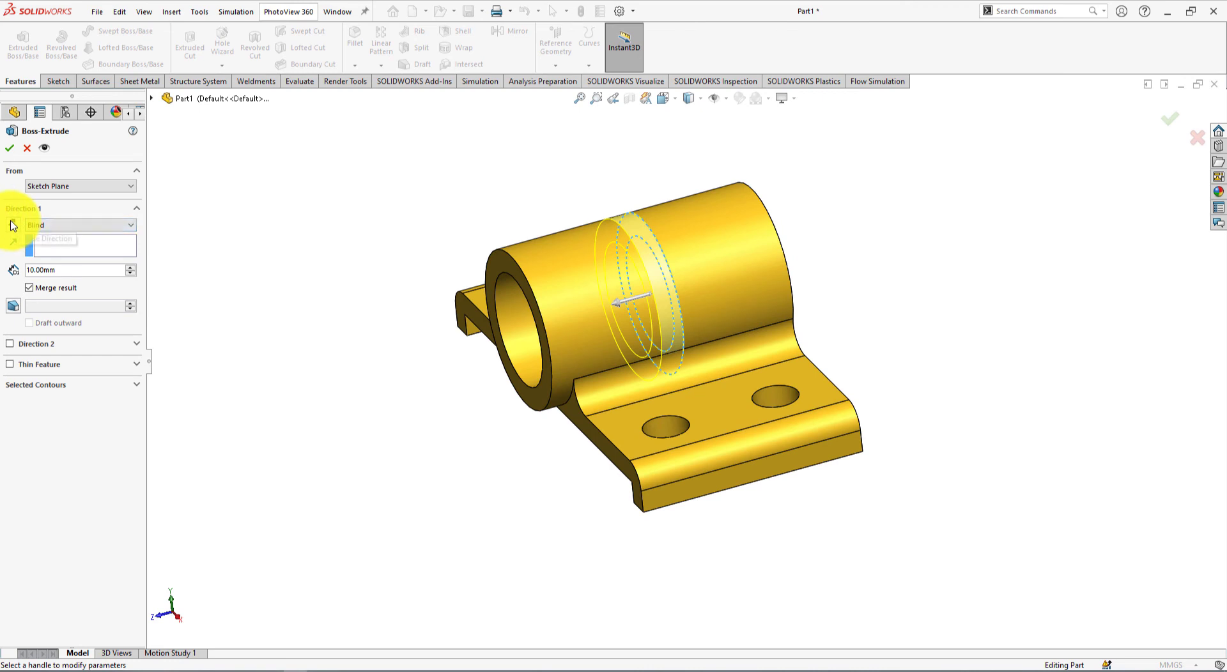
{"action": "left_click", "coordinate": [53, 185]}
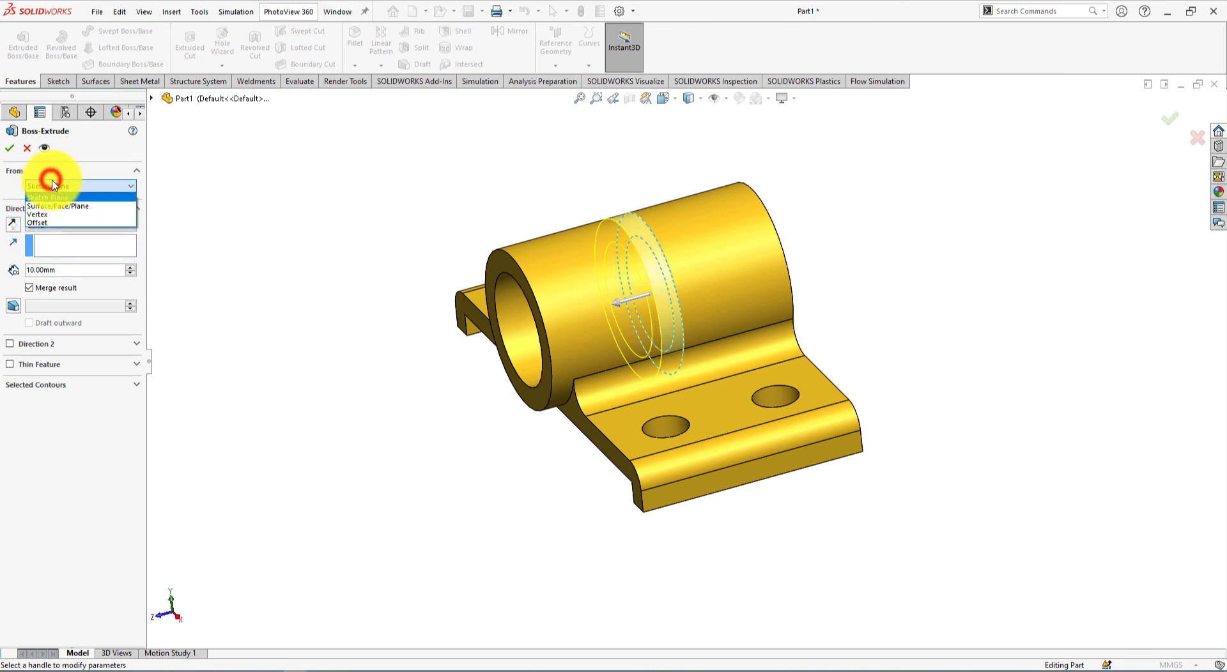
{"action": "left_click", "coordinate": [49, 221]}
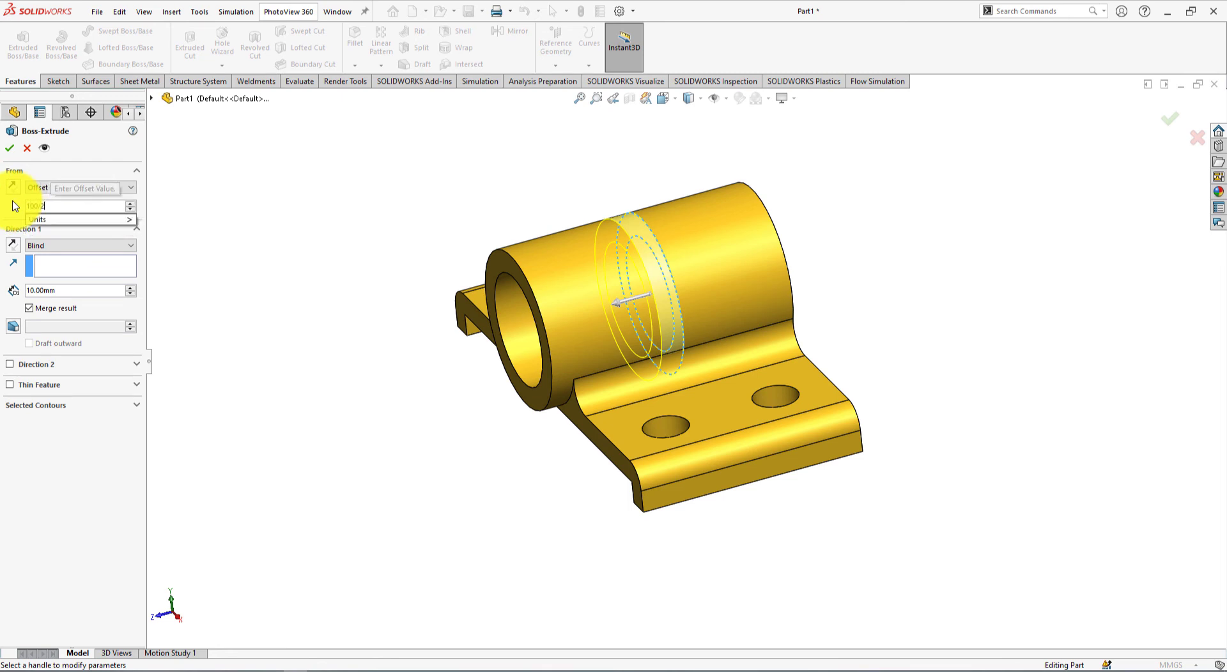
{"action": "key", "text": "Return"}
{"action": "left_click", "coordinate": [10, 187]}
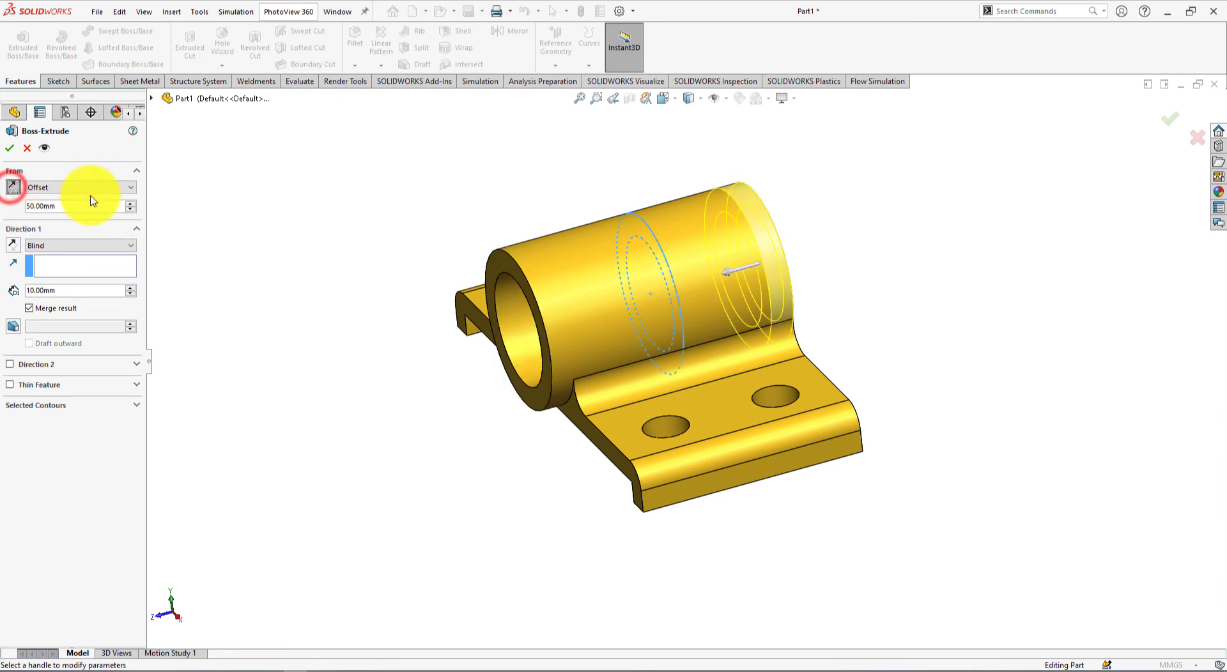
{"action": "middle_click_drag", "start_coordinate": [252, 212], "coordinate": [247, 248]}
Step: Reverse the extrusion direction so the ring projects outward beyond the base's rear, and complete it at 10 mm depth
{"action": "left_click", "coordinate": [19, 249]}
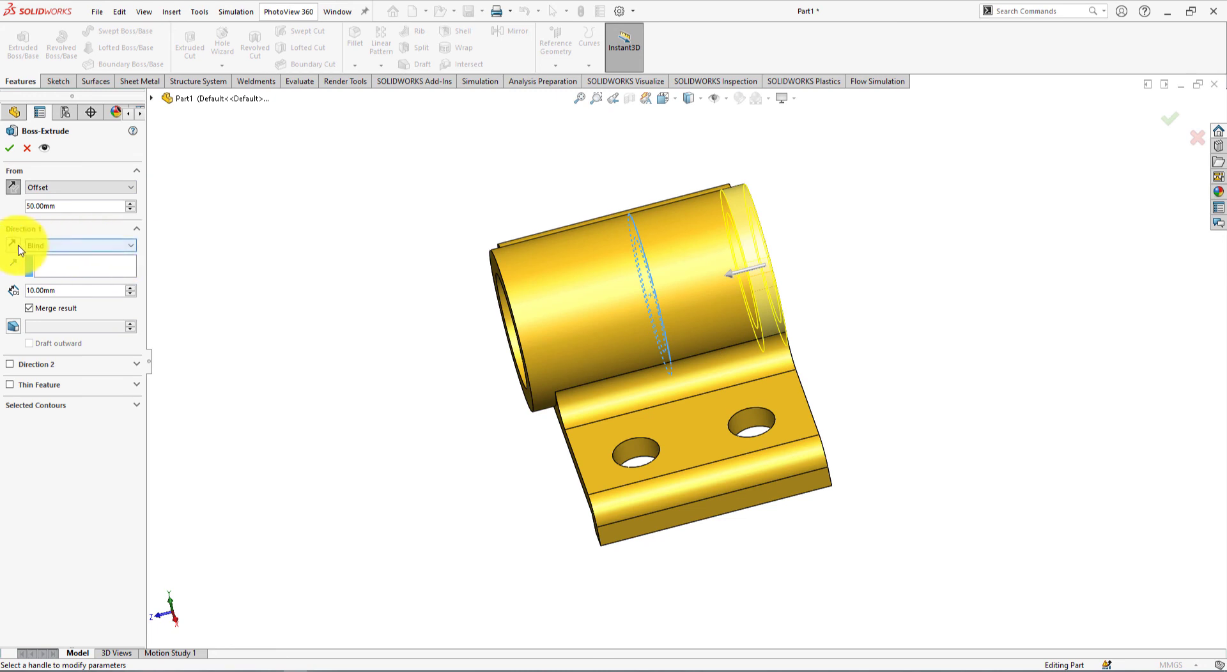
{"action": "middle_click_drag", "start_coordinate": [219, 249], "coordinate": [235, 292]}
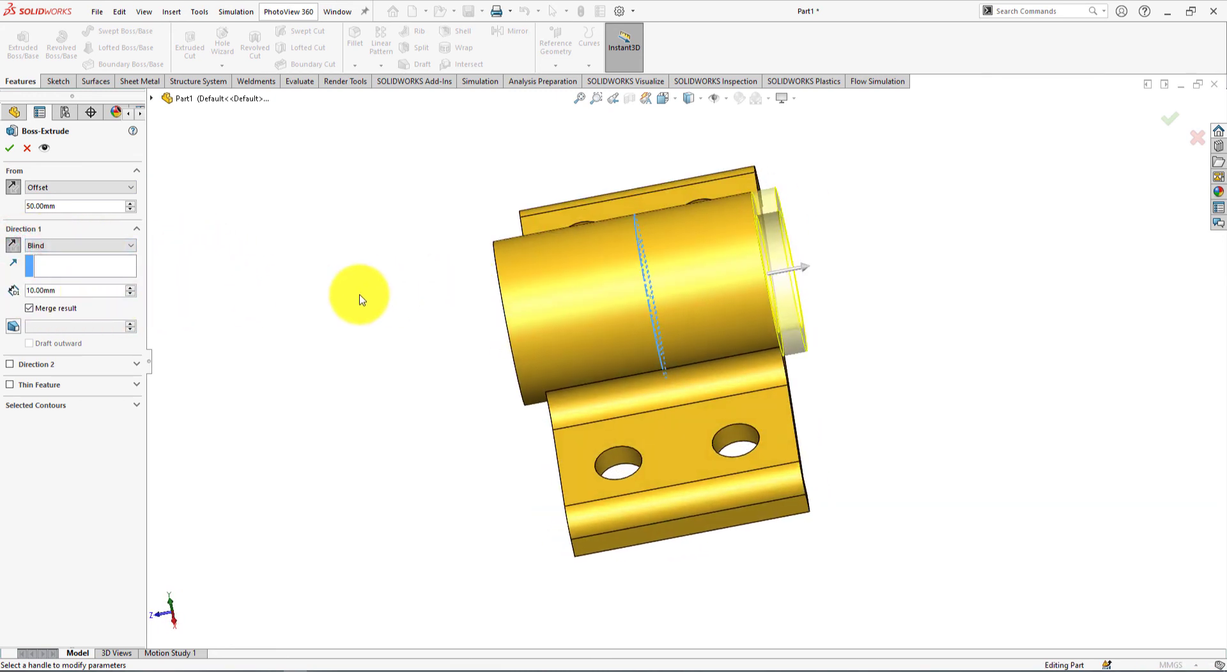
{"action": "middle_click_drag", "start_coordinate": [358, 293], "coordinate": [449, 292]}
{"action": "left_click", "coordinate": [5, 151]}
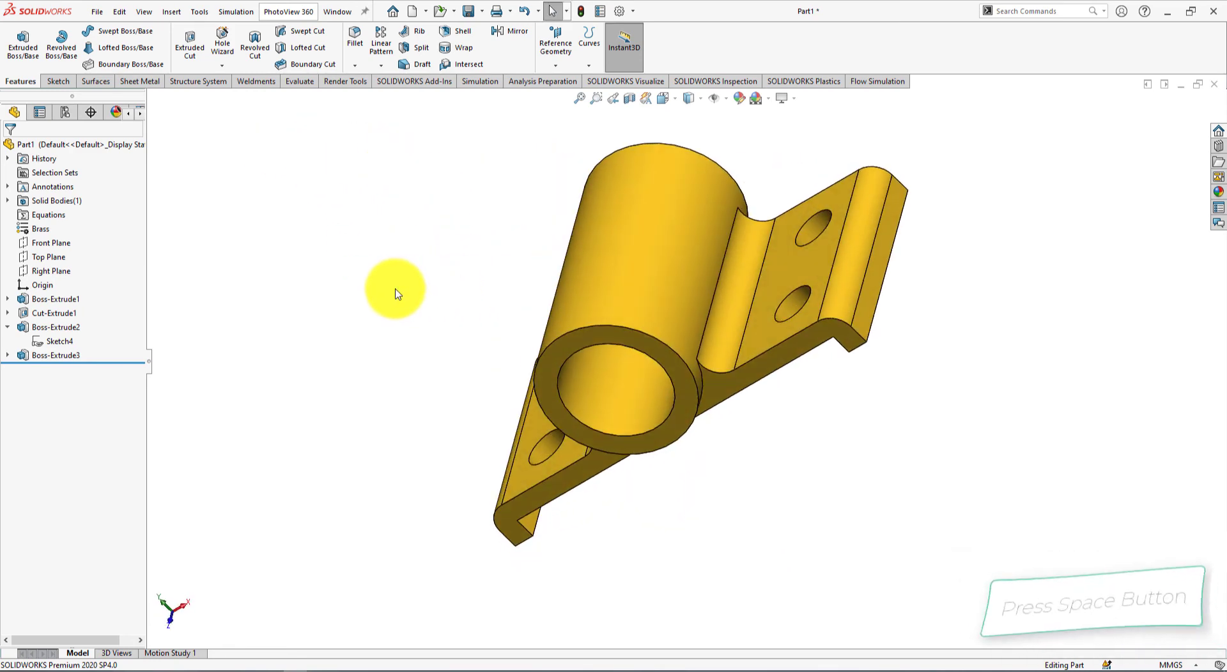
Step: Start a sketch on the Right Plane and draw a corner rectangle about 90 mm wide down from the tube's upper edge
{"action": "key", "text": "space"}
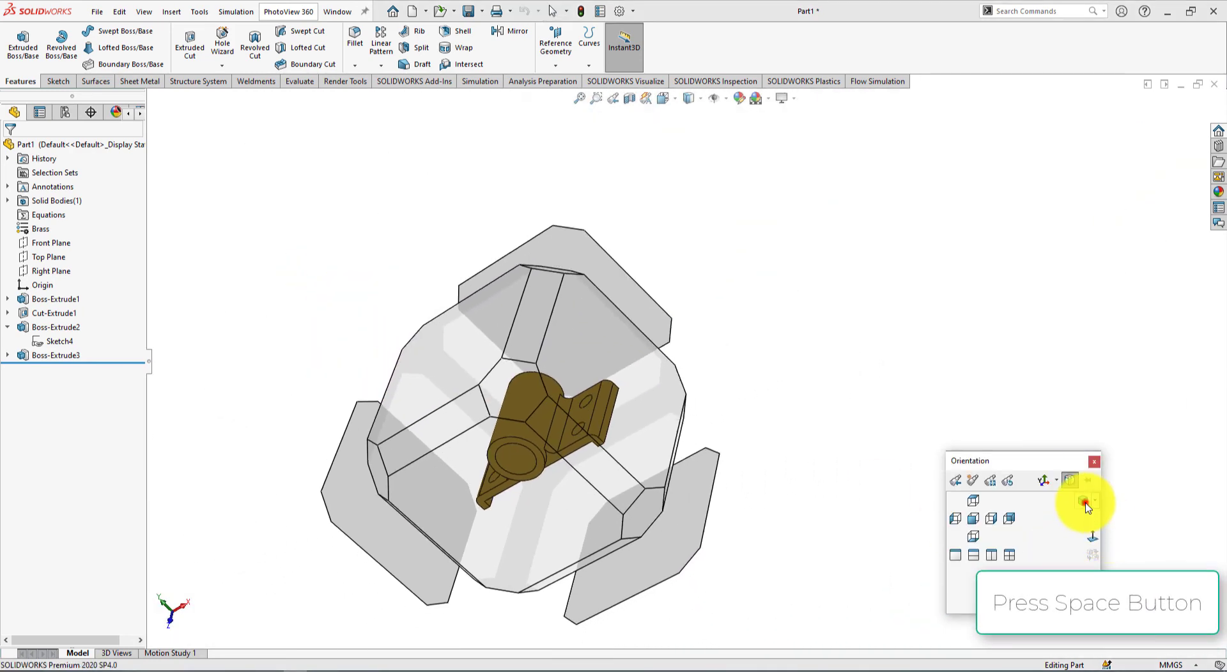
{"action": "left_click", "coordinate": [1084, 502]}
{"action": "left_click", "coordinate": [977, 557]}
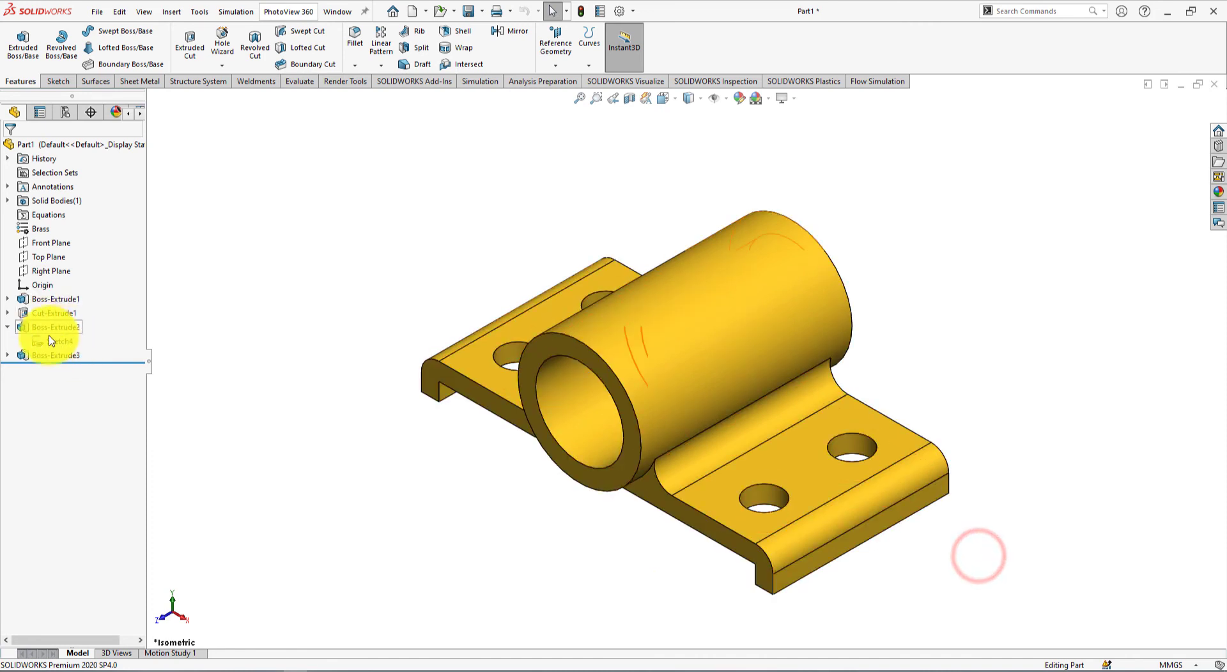
{"action": "left_click", "coordinate": [5, 328]}
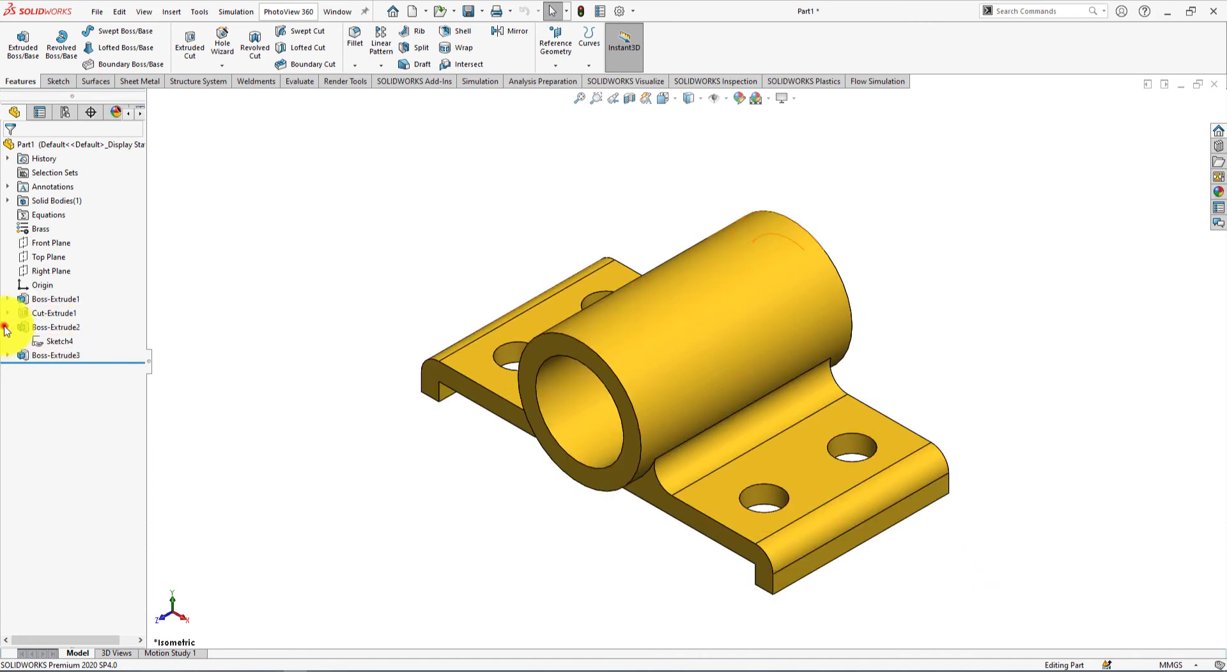
{"action": "left_click", "coordinate": [44, 271]}
{"action": "left_click", "coordinate": [49, 251]}
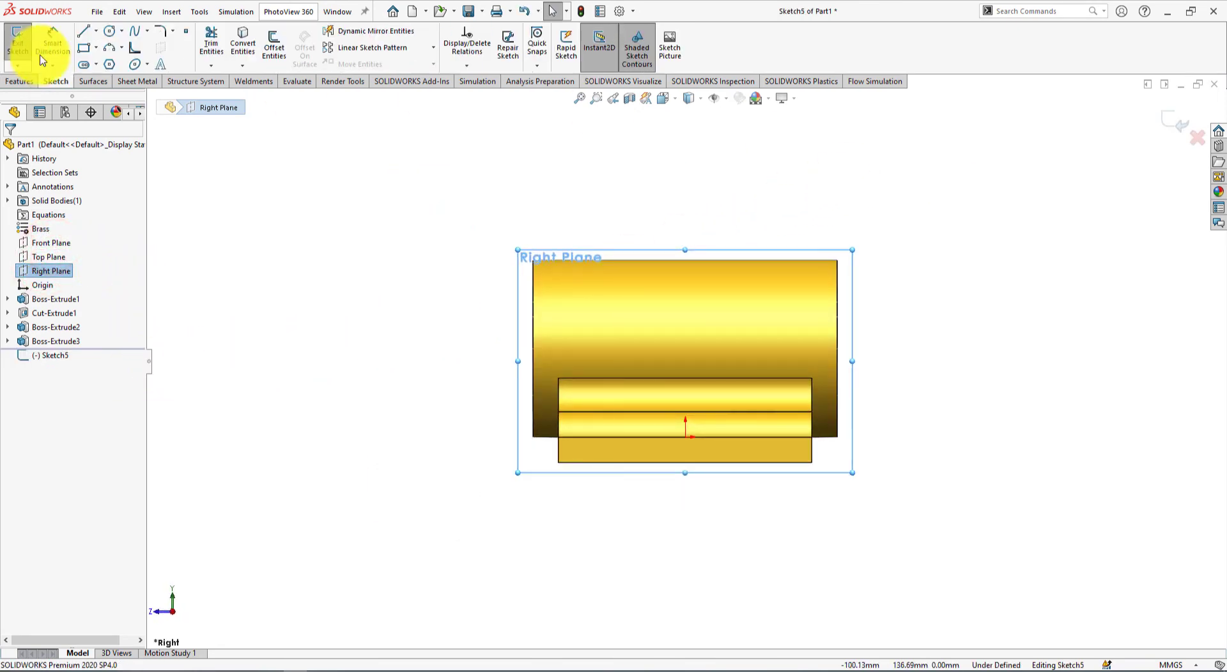
{"action": "left_click", "coordinate": [84, 47]}
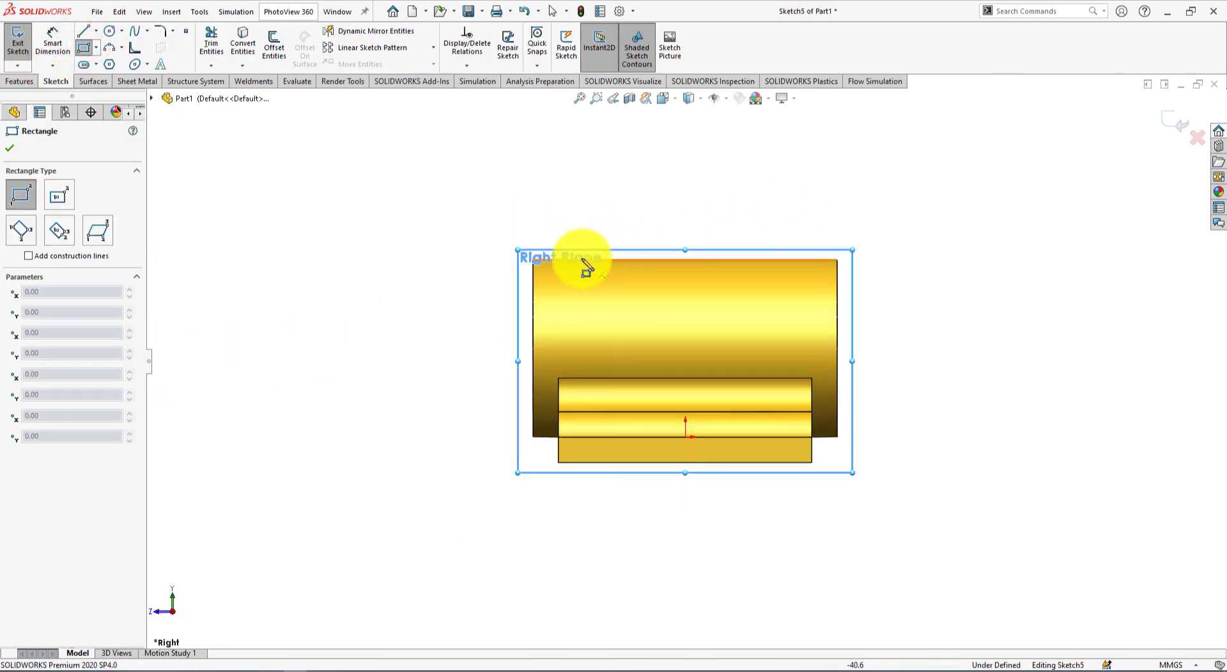
{"action": "left_click", "coordinate": [571, 260]}
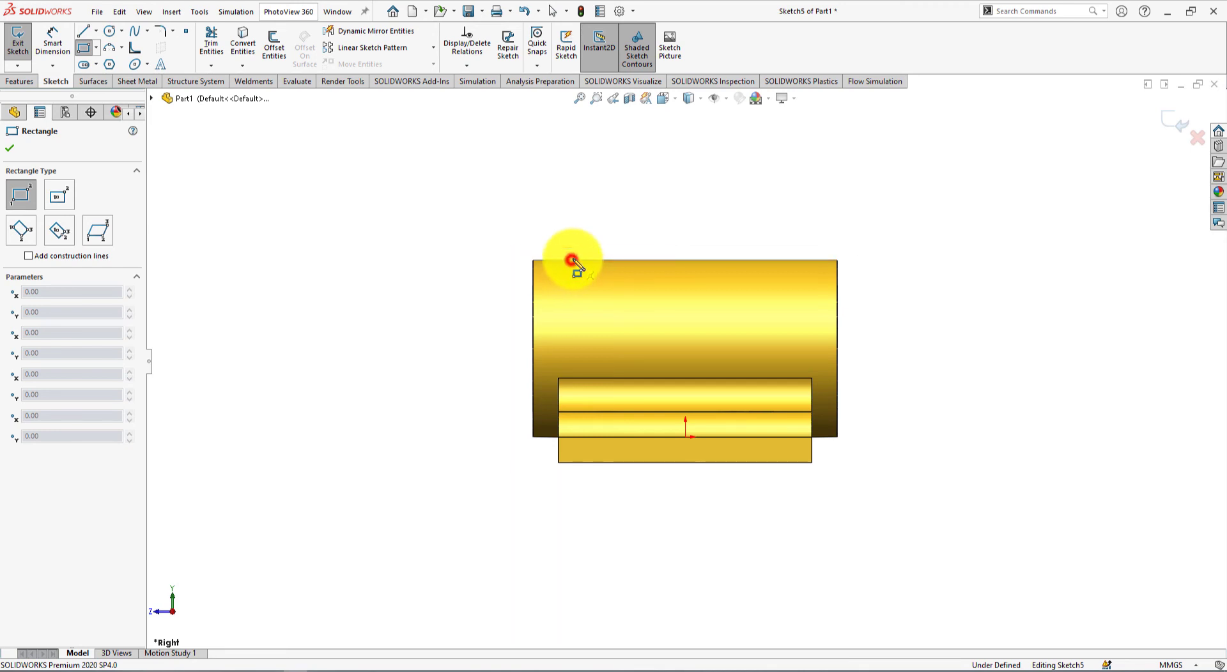
{"action": "left_click", "coordinate": [801, 353]}
{"action": "right_click", "coordinate": [952, 272]}
{"action": "left_click", "coordinate": [1003, 290]}
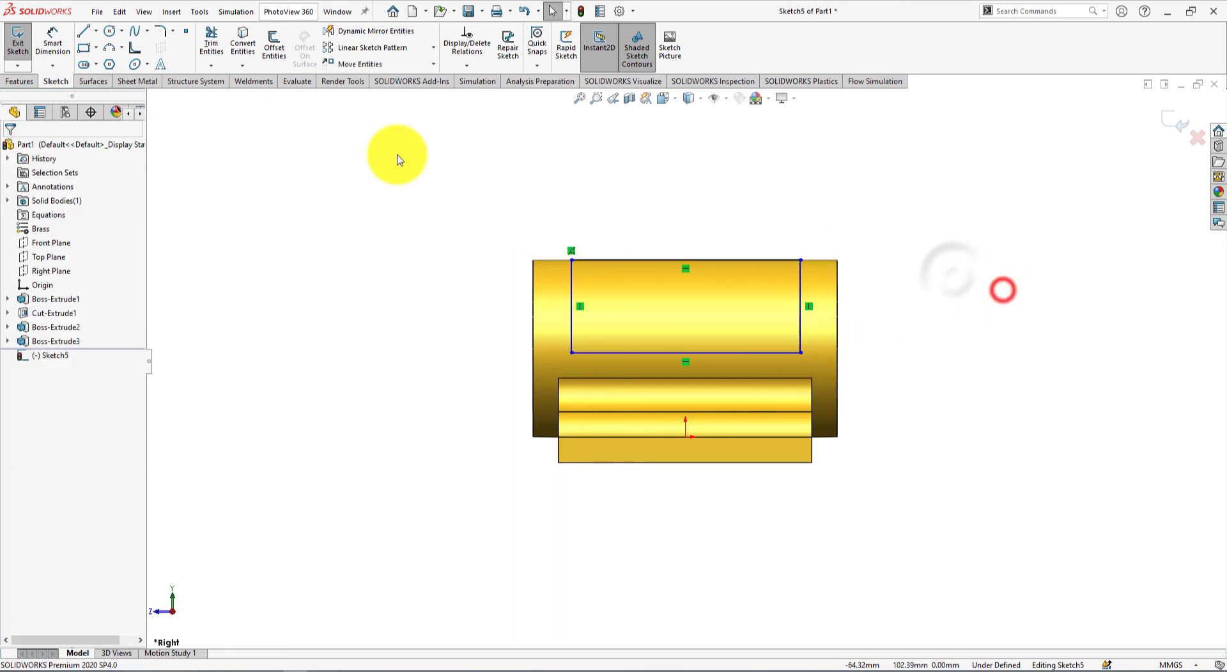
Step: Dimension the rectangle's width at 100 mm along its upper edge, comparing the side view in the reference drawing
{"action": "left_click", "coordinate": [52, 39]}
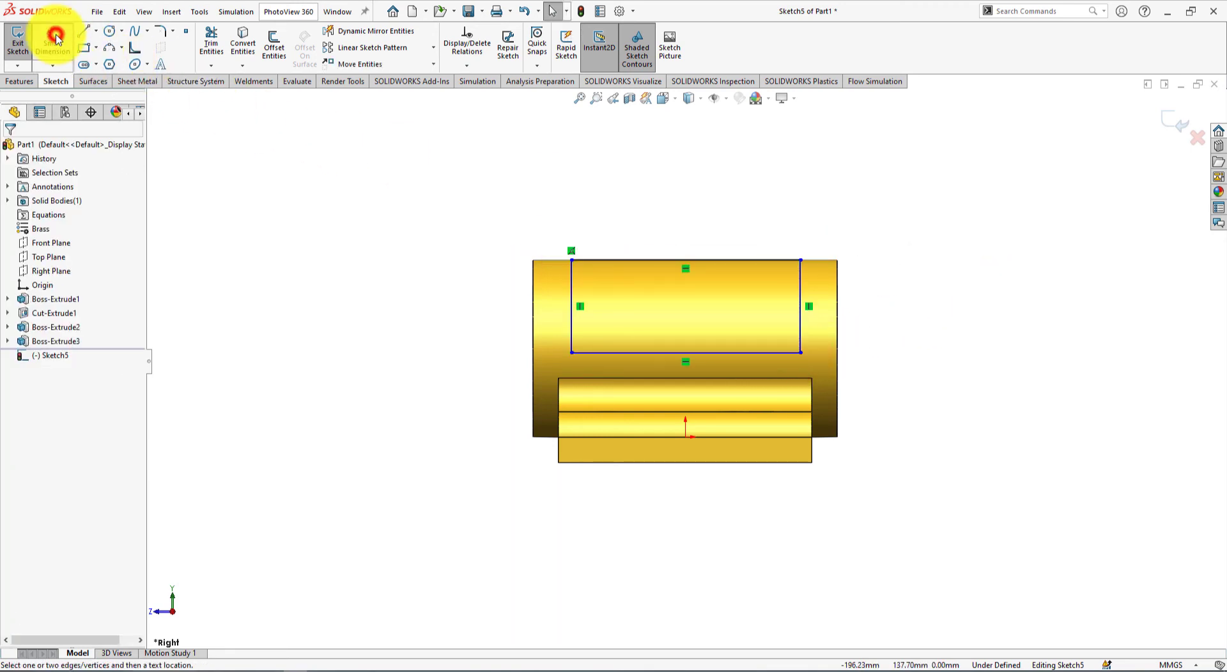
{"action": "left_click", "coordinate": [610, 260]}
{"action": "left_click", "coordinate": [680, 208]}
{"action": "key", "text": "alt+Tab"}
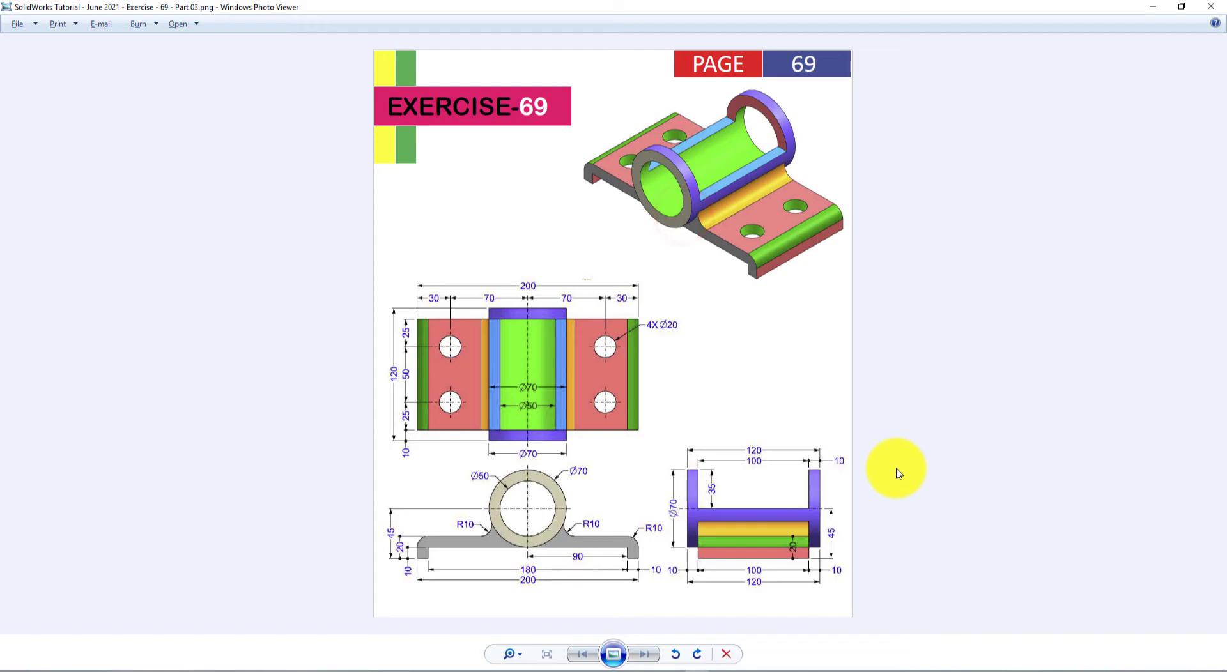
{"action": "key", "text": "alt+Tab"}
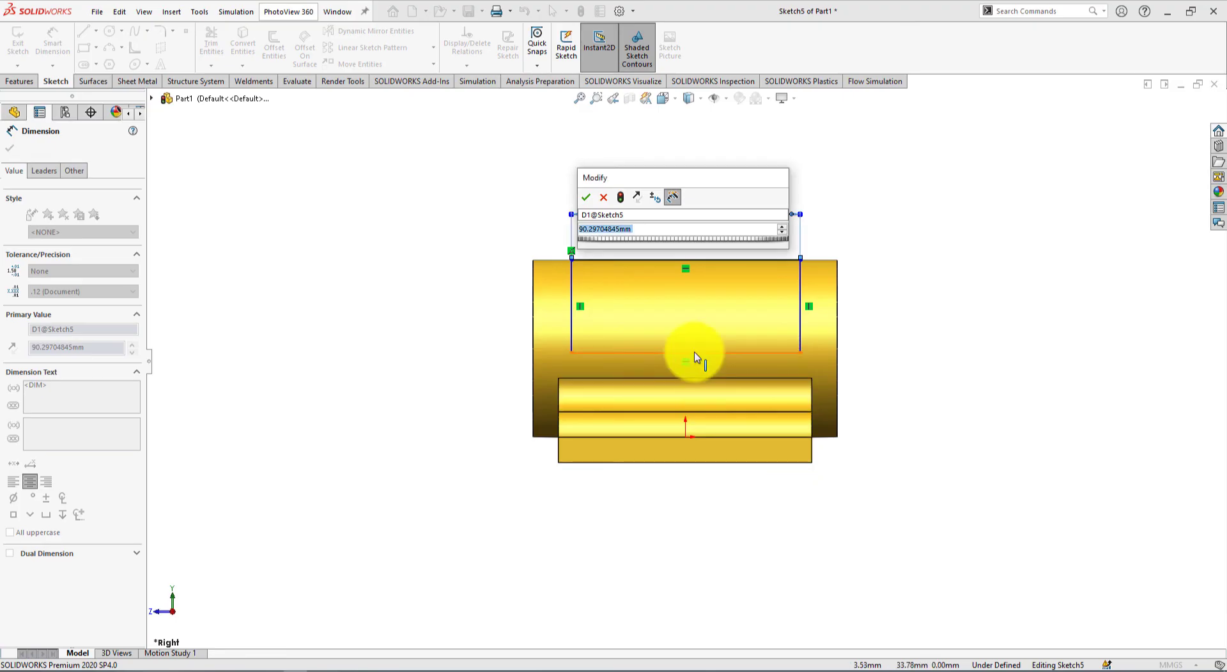
{"action": "type", "text": "100"}
{"action": "key", "text": "Return"}
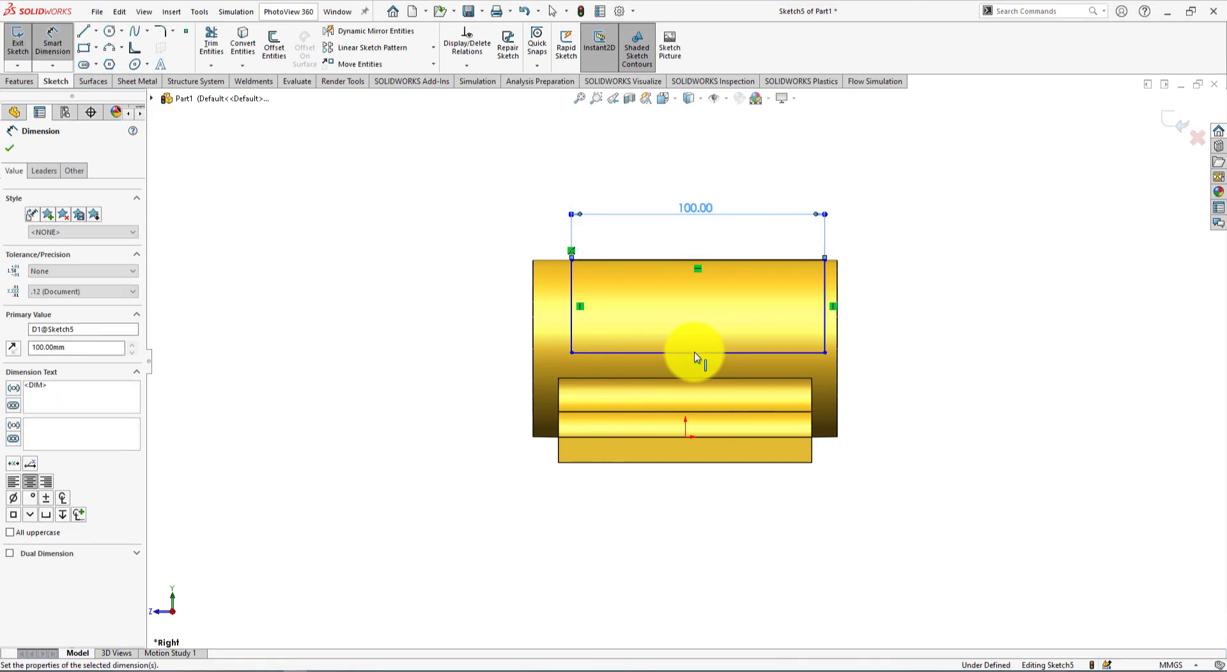
{"action": "key", "text": "alt+Tab"}
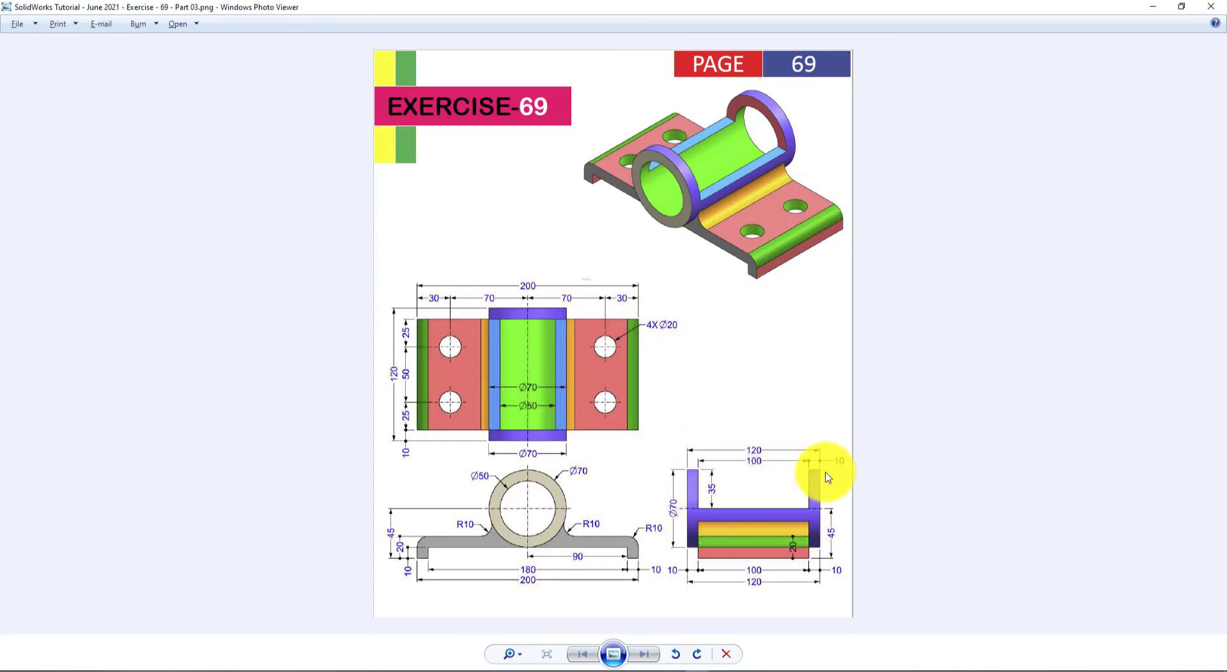
{"action": "key", "text": "alt+Tab"}
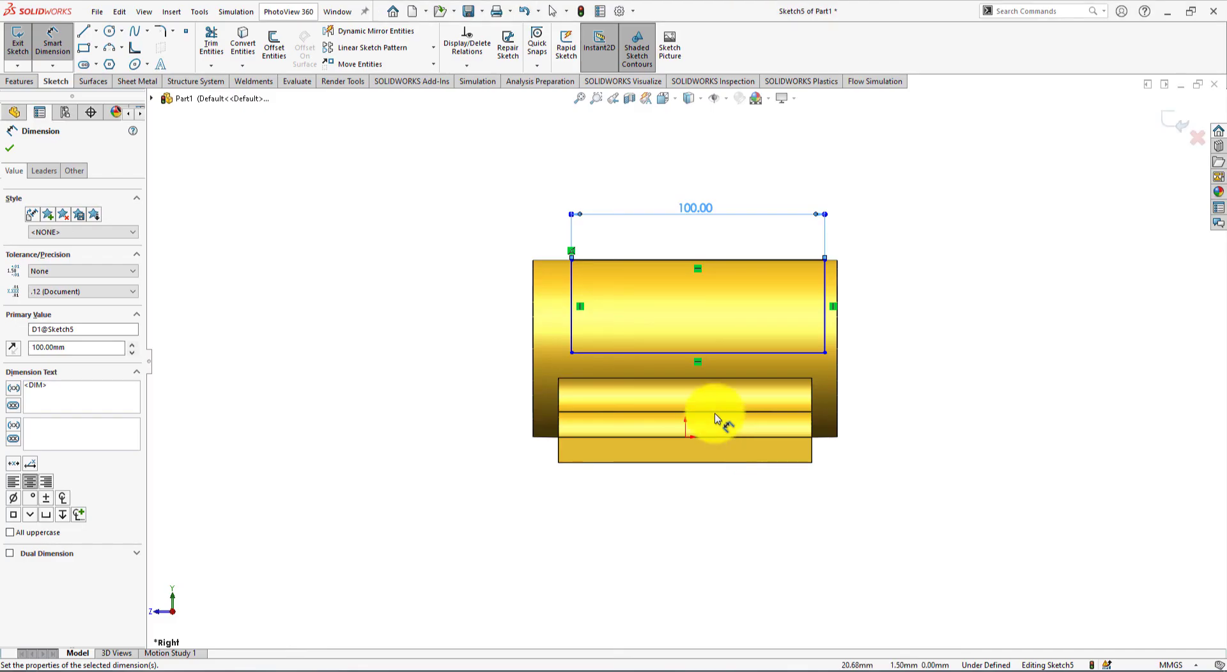
Step: Dimension the rectangle's rear vertical side 10 mm from the tube's rear end face
{"action": "left_click", "coordinate": [828, 335]}
{"action": "left_click", "coordinate": [834, 405]}
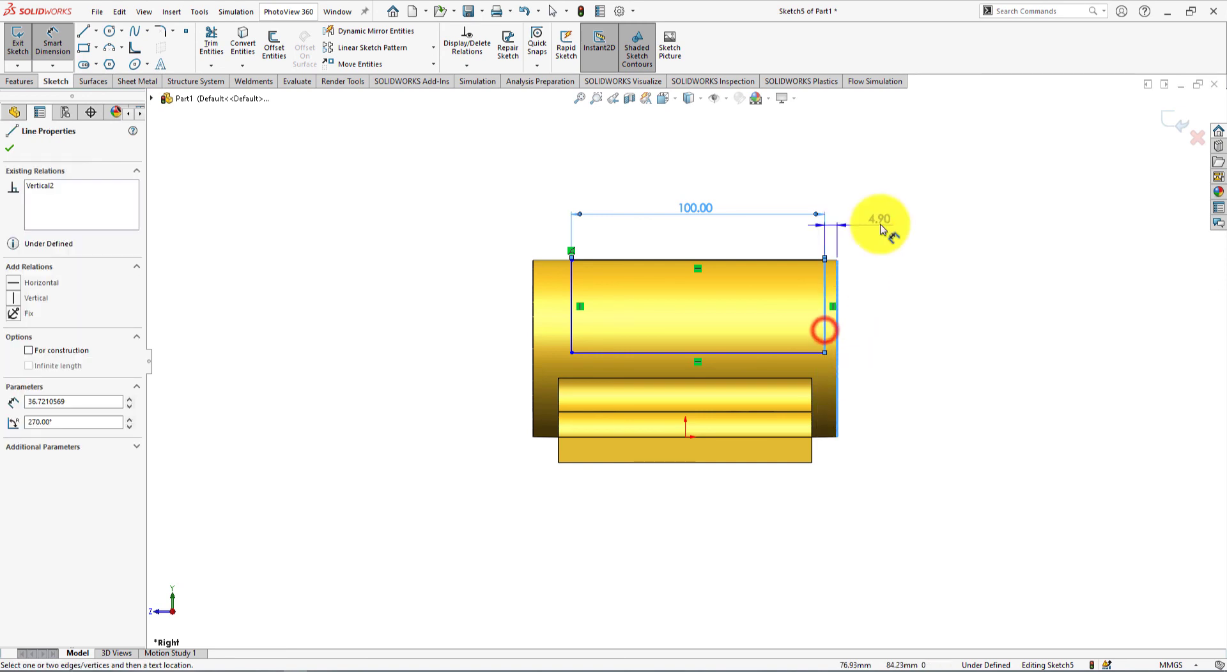
{"action": "left_click", "coordinate": [881, 219]}
{"action": "type", "text": "10"}
{"action": "key", "text": "Return"}
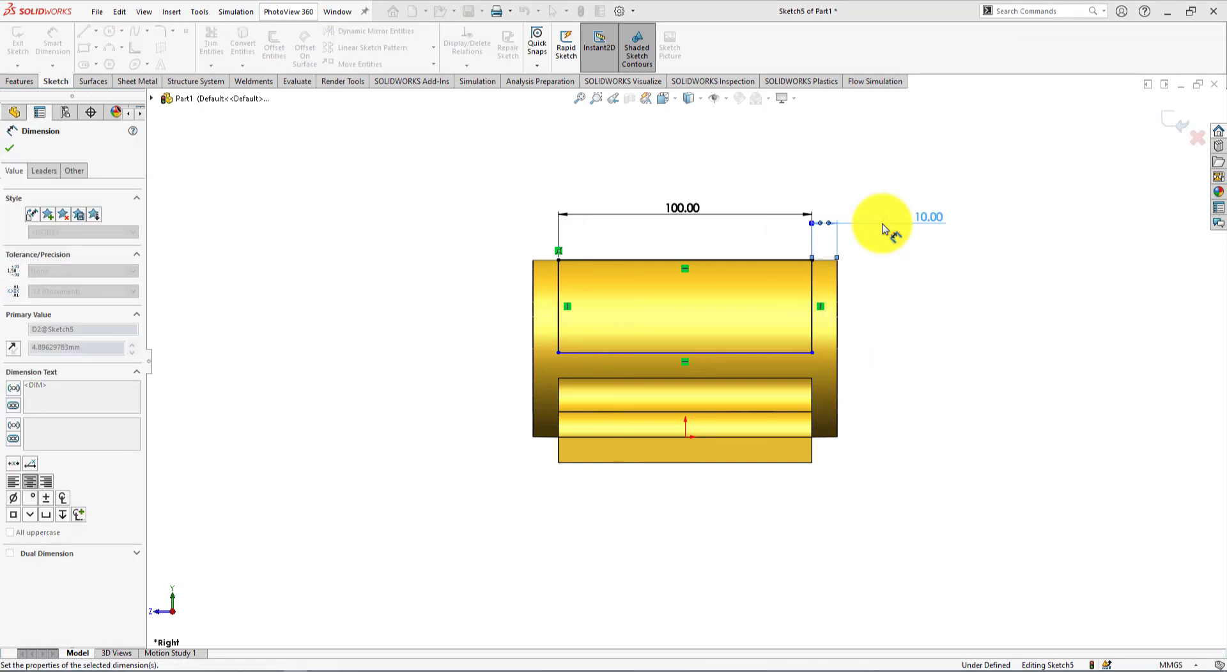
Step: Check the cutout depth in the reference drawing and dimension the rectangle's height at 35 mm
{"action": "key", "text": "alt+Tab"}
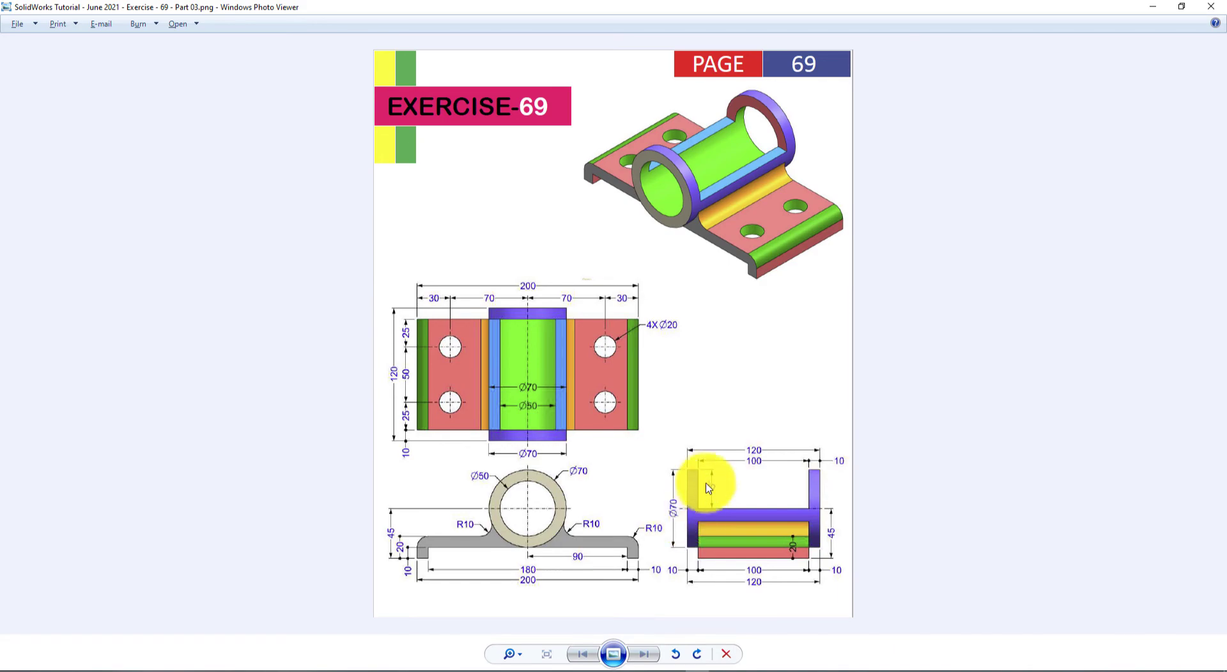
{"action": "key", "text": "alt+Tab"}
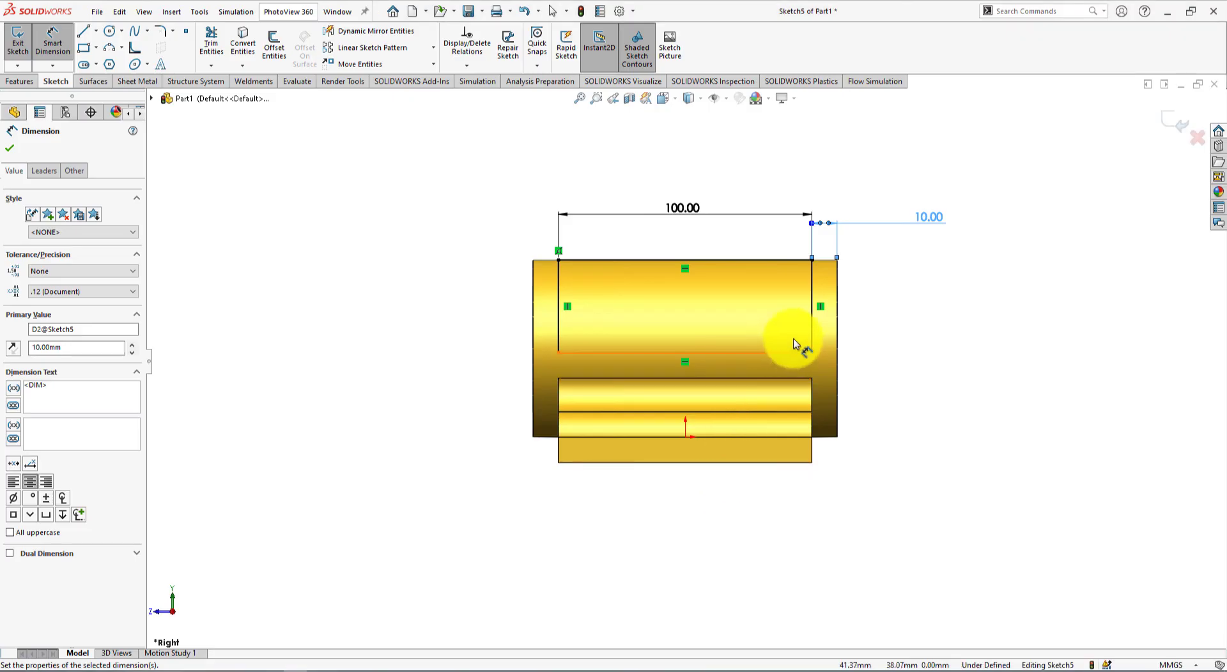
{"action": "left_click", "coordinate": [816, 330]}
{"action": "left_click", "coordinate": [890, 312]}
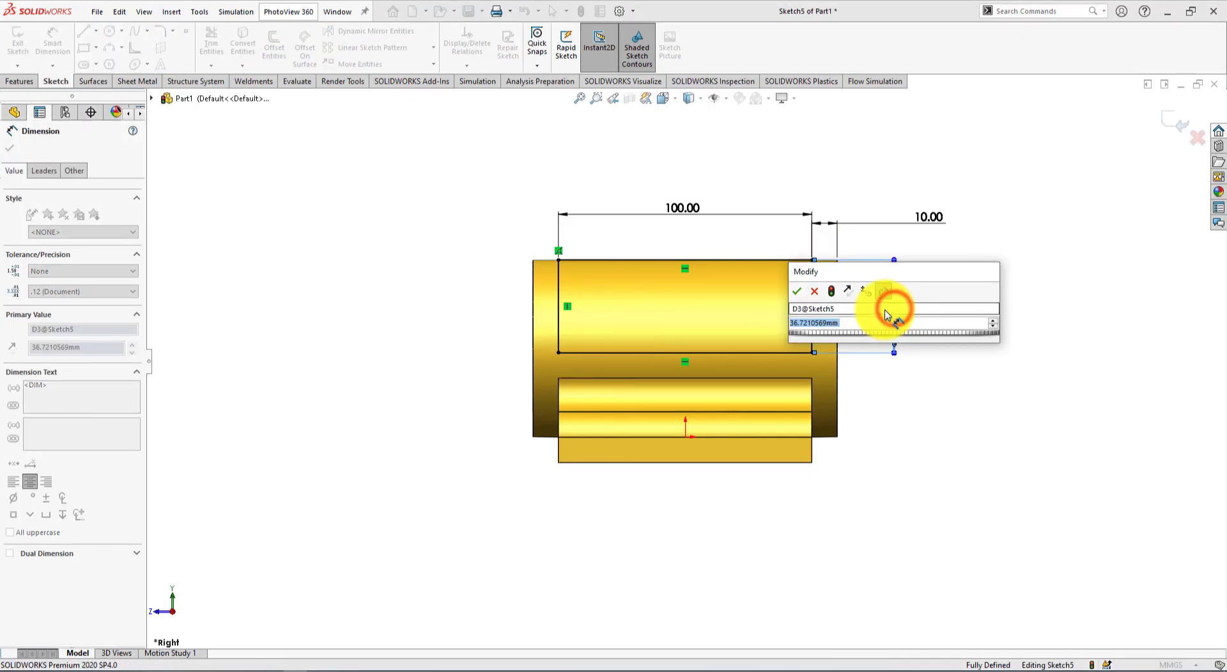
{"action": "type", "text": "35"}
{"action": "key", "text": "Return"}
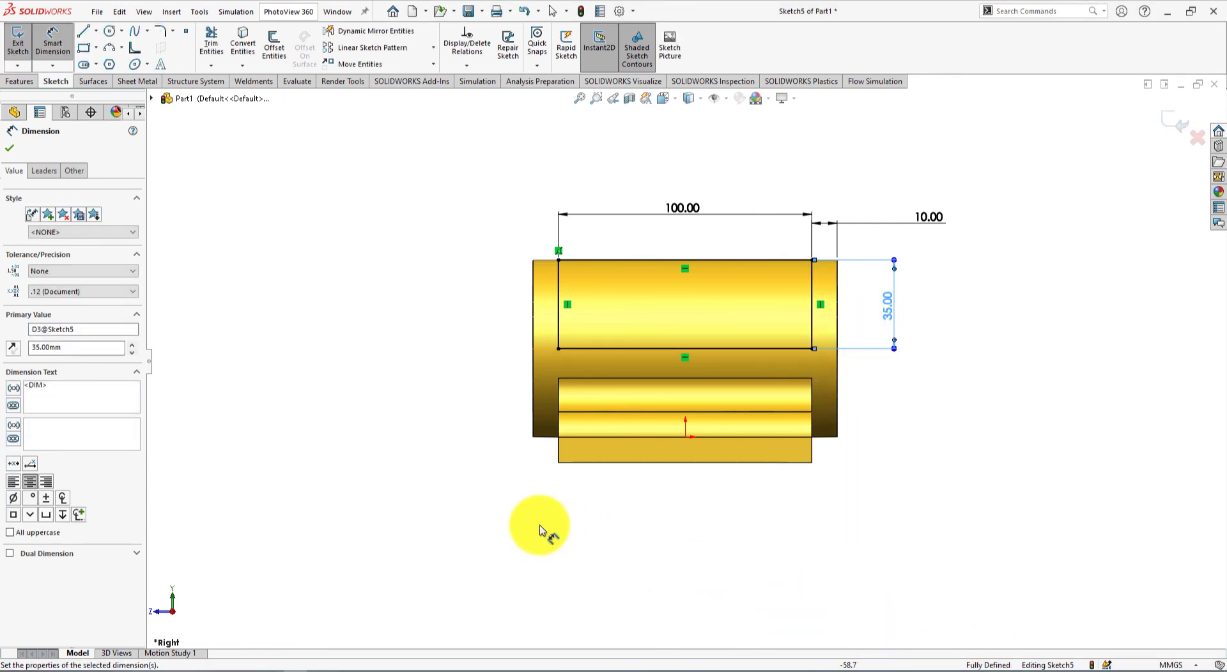
Step: Start an Extruded Cut from the rectangle sketch and set its end condition to Mid Plane
{"action": "middle_click_drag", "start_coordinate": [545, 530], "coordinate": [649, 569]}
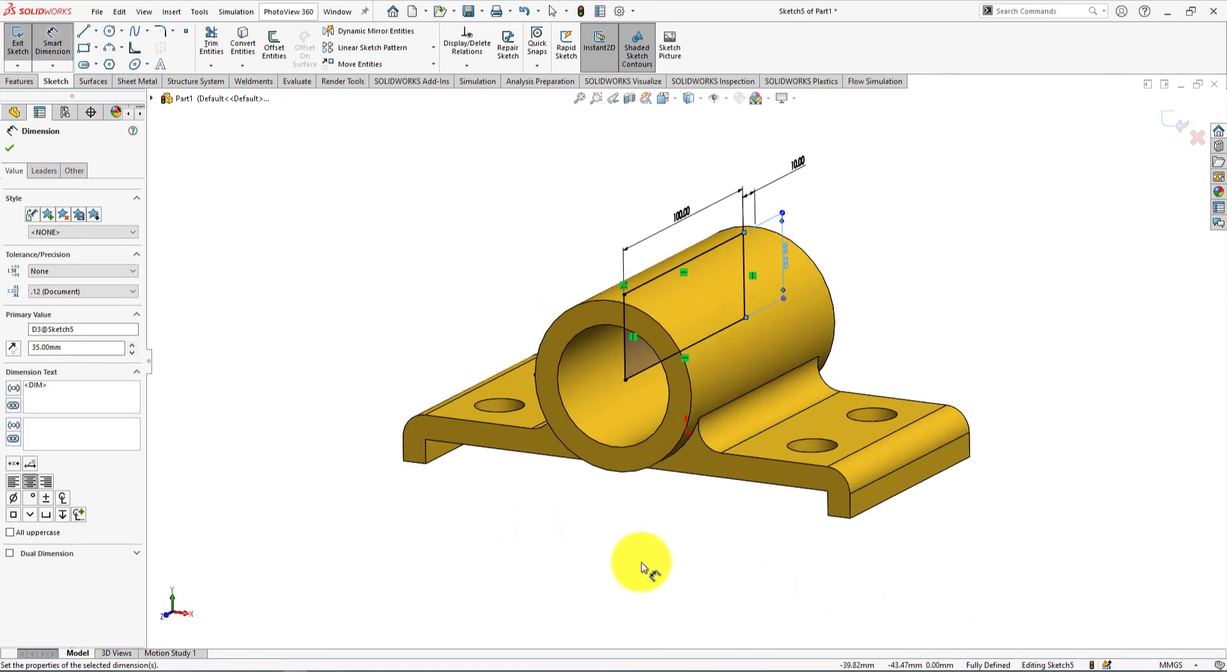
{"action": "left_click", "coordinate": [6, 86]}
{"action": "left_click", "coordinate": [184, 45]}
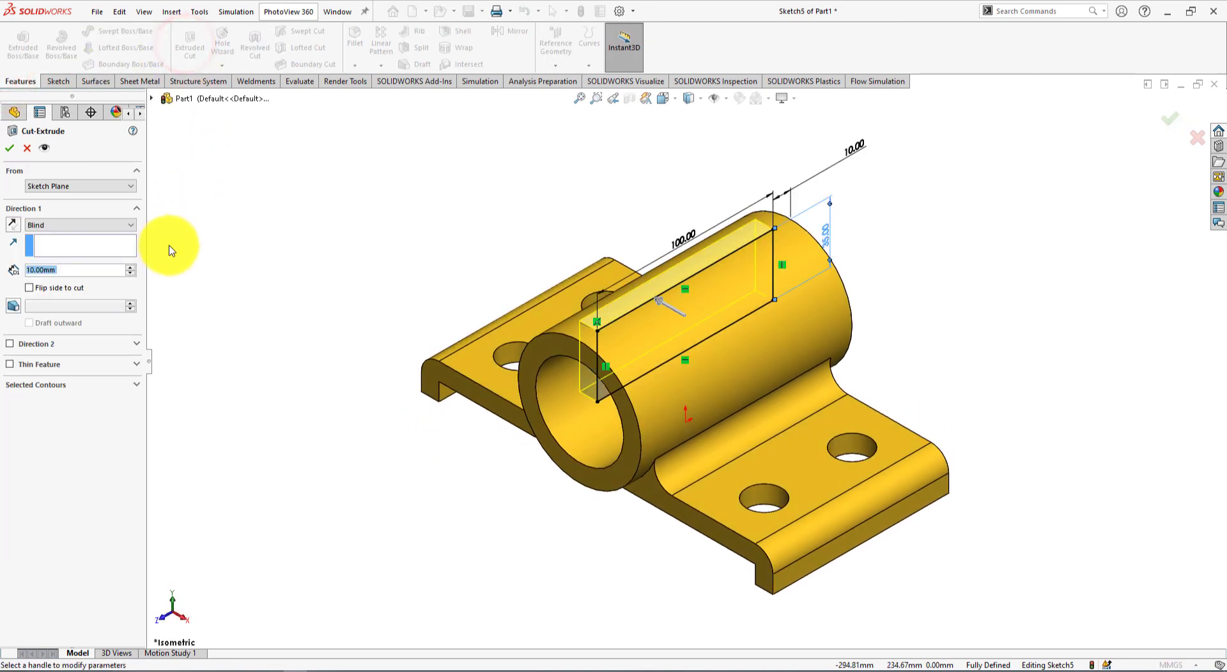
{"action": "left_click", "coordinate": [75, 225]}
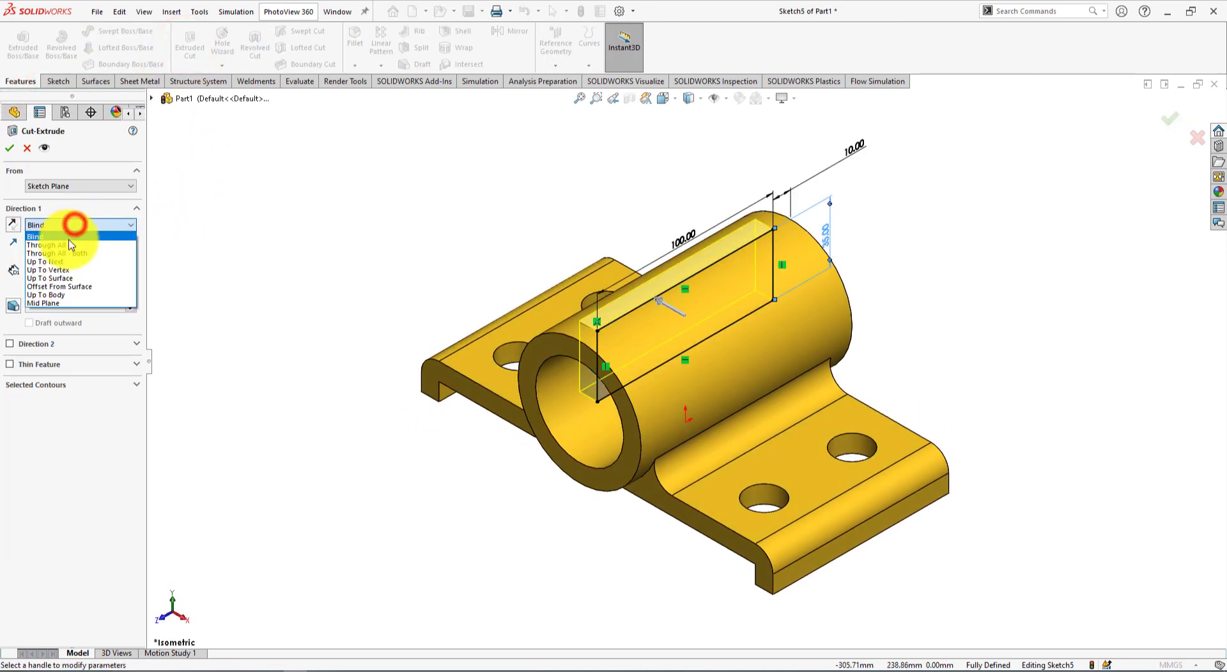
{"action": "left_click", "coordinate": [70, 246]}
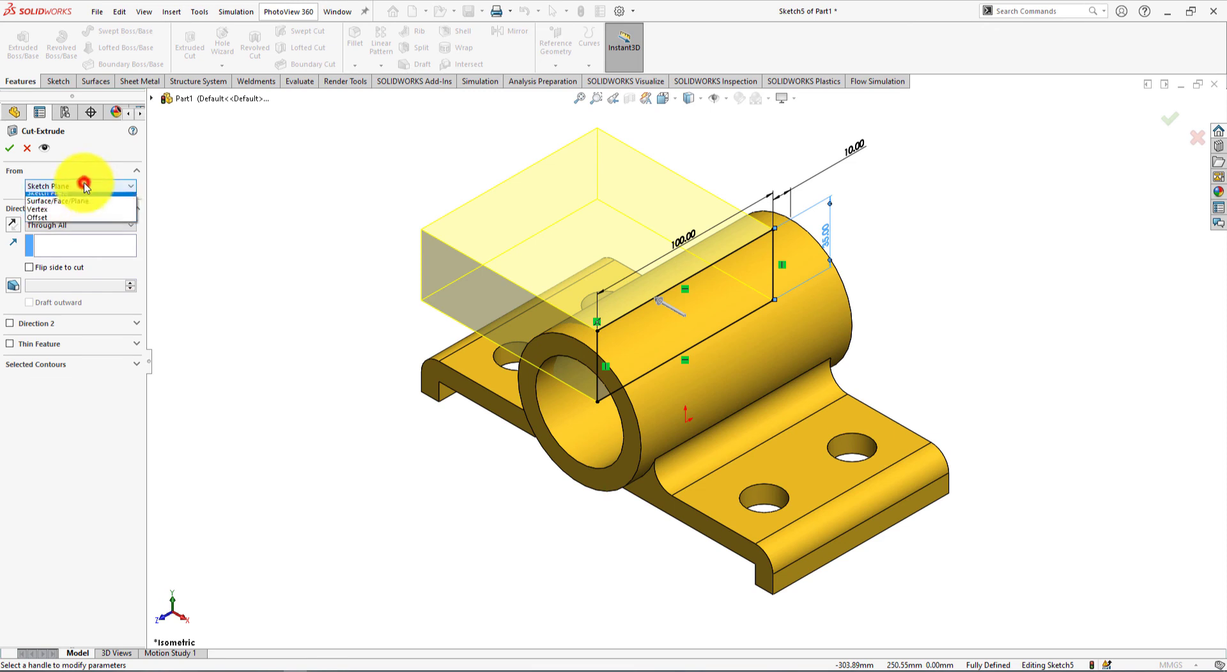
{"action": "left_click", "coordinate": [312, 196]}
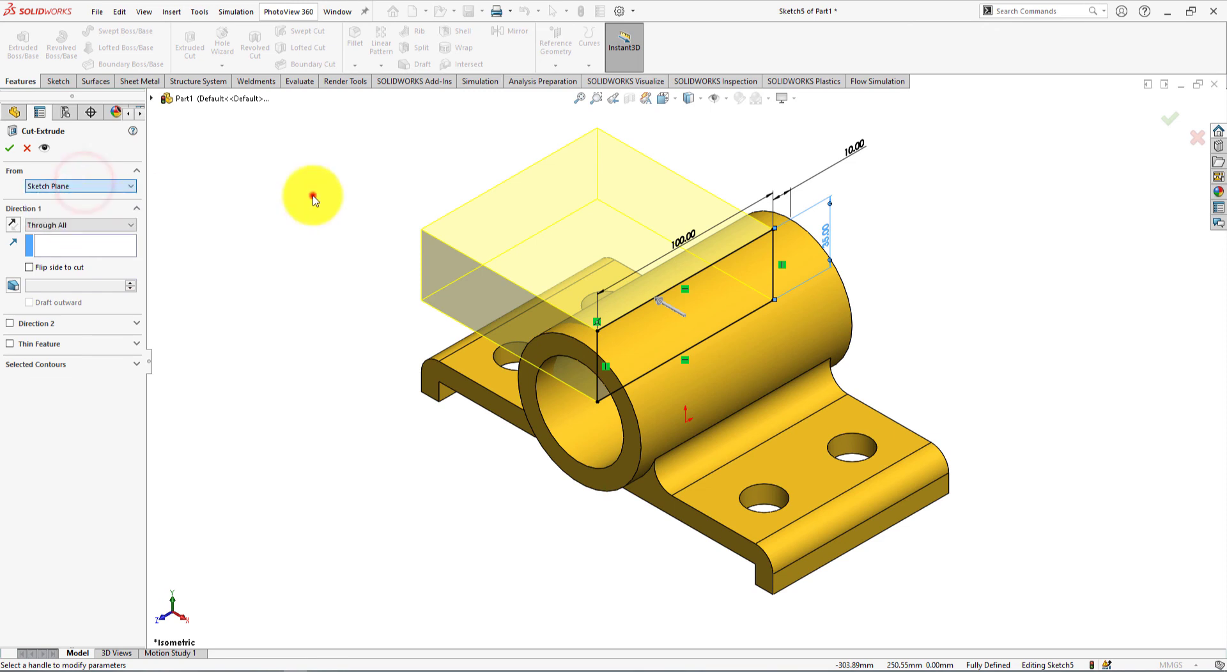
{"action": "left_click", "coordinate": [105, 226]}
{"action": "left_click", "coordinate": [83, 303]}
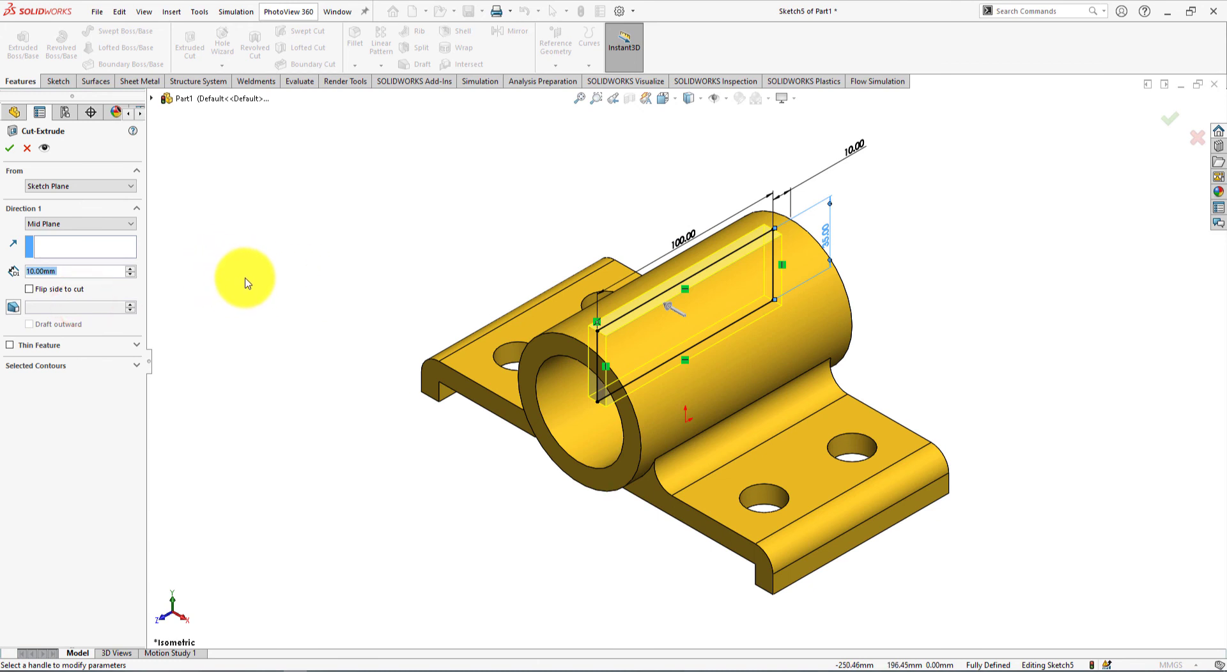
Step: Set the mid-plane cut depth to 90 mm and complete the cut through the tube's upper half
{"action": "mouse_move", "coordinate": [252, 284]}
{"action": "middle_mouse_down"}
{"action": "mouse_move", "coordinate": [274, 266]}
{"action": "mouse_move", "coordinate": [260, 285]}
{"action": "middle_mouse_up"}
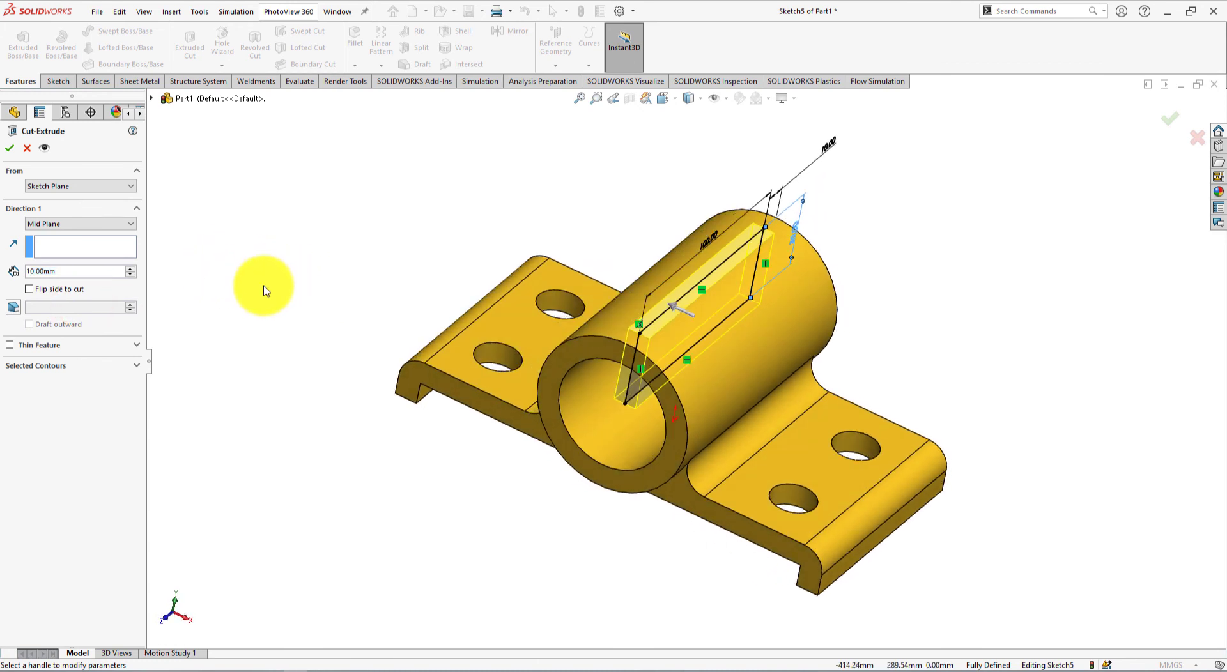
{"action": "left_click", "coordinate": [130, 268]}
{"action": "left_click", "coordinate": [130, 268]}
{"action": "left_click", "coordinate": [131, 268]}
{"action": "left_click", "coordinate": [132, 268]}
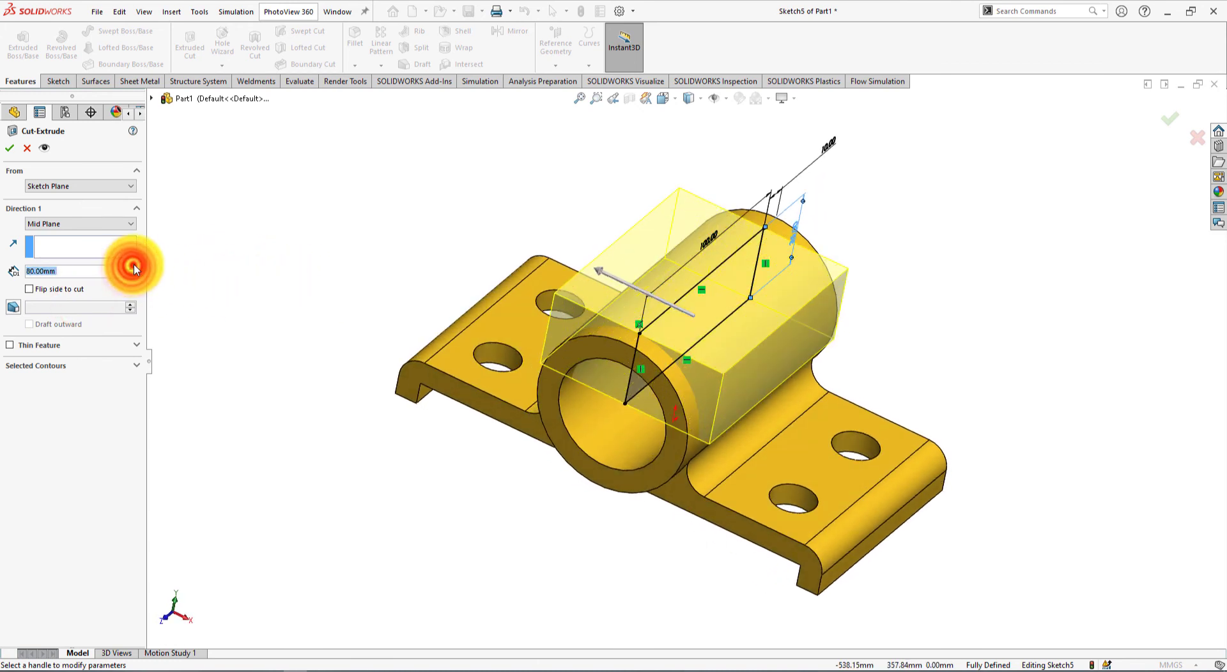
{"action": "left_click", "coordinate": [130, 269]}
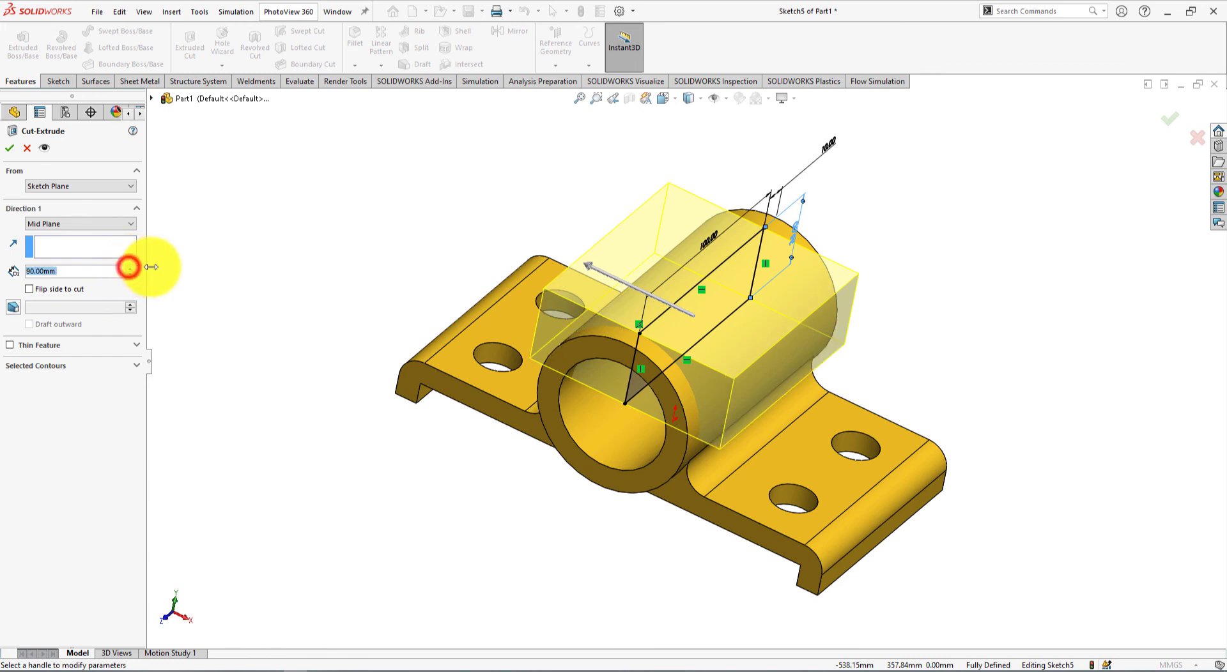
{"action": "middle_click_drag", "start_coordinate": [299, 298], "coordinate": [258, 259]}
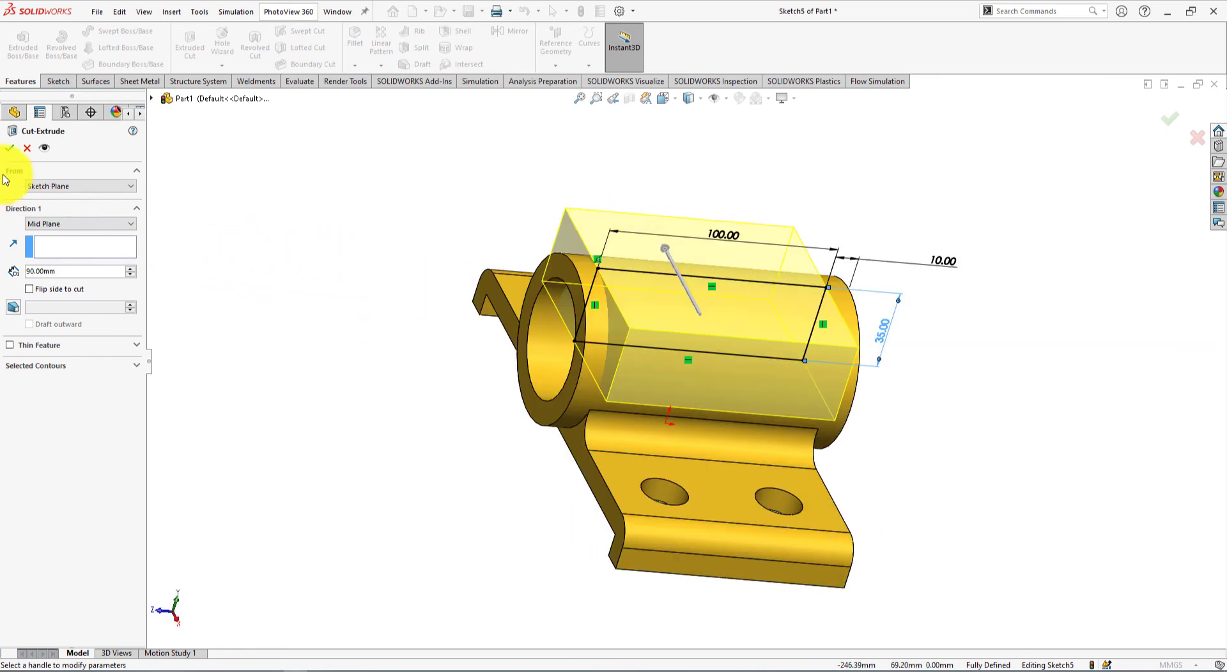
{"action": "left_click", "coordinate": [8, 150]}
{"action": "left_click", "coordinate": [345, 285]}
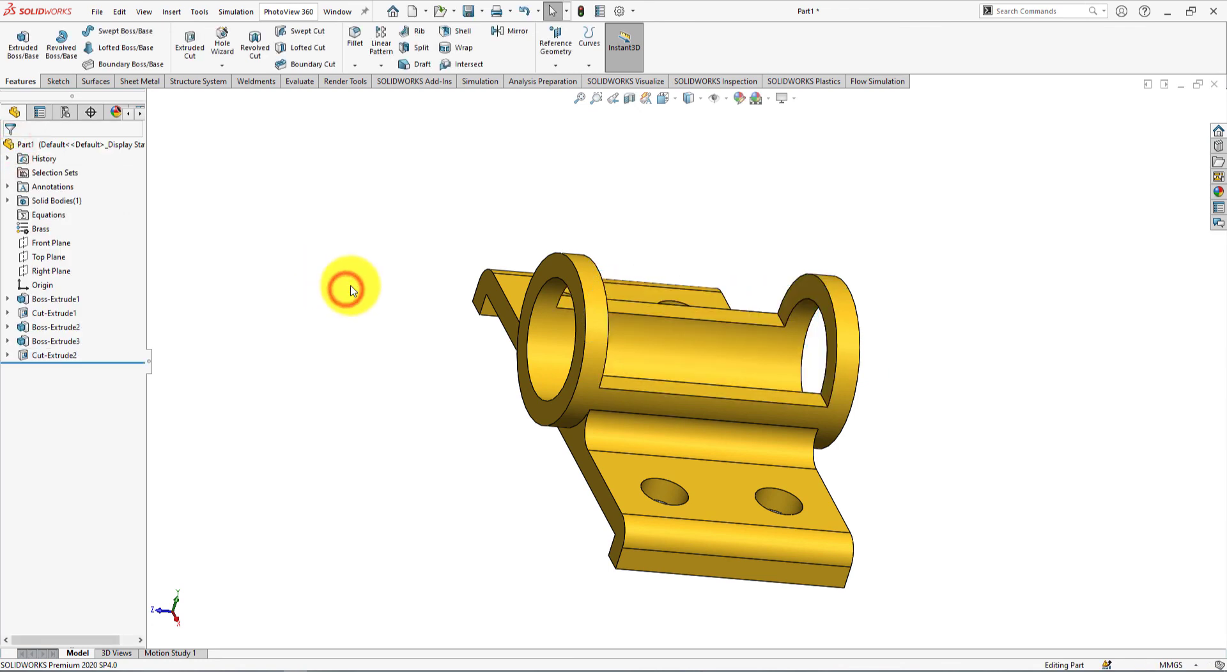
Step: Show the finished bracket in isometric view and compare it with the reference drawing
{"action": "key", "text": "space"}
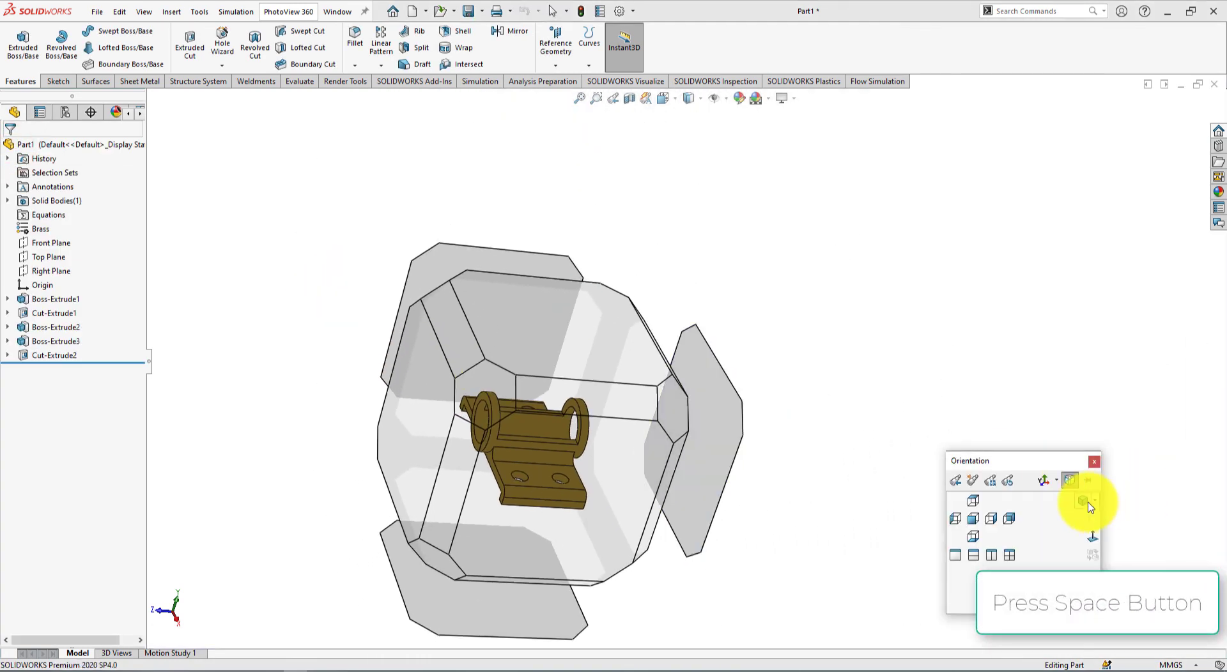
{"action": "left_click", "coordinate": [1089, 504]}
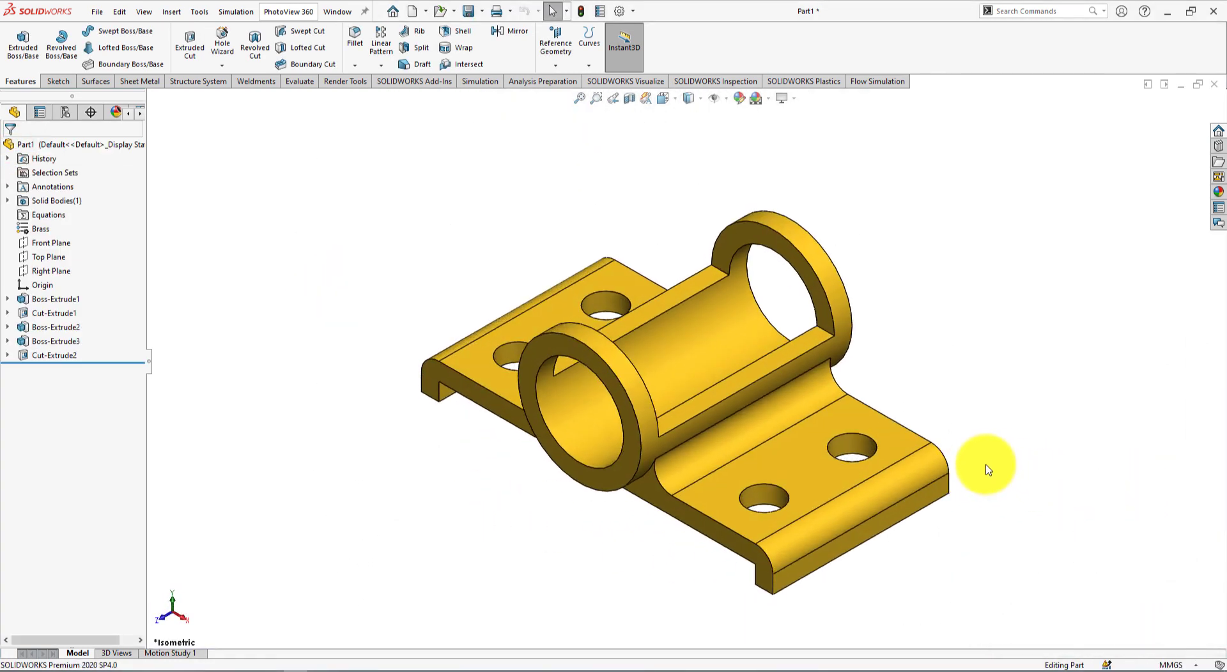
{"action": "key", "text": "alt+Tab"}
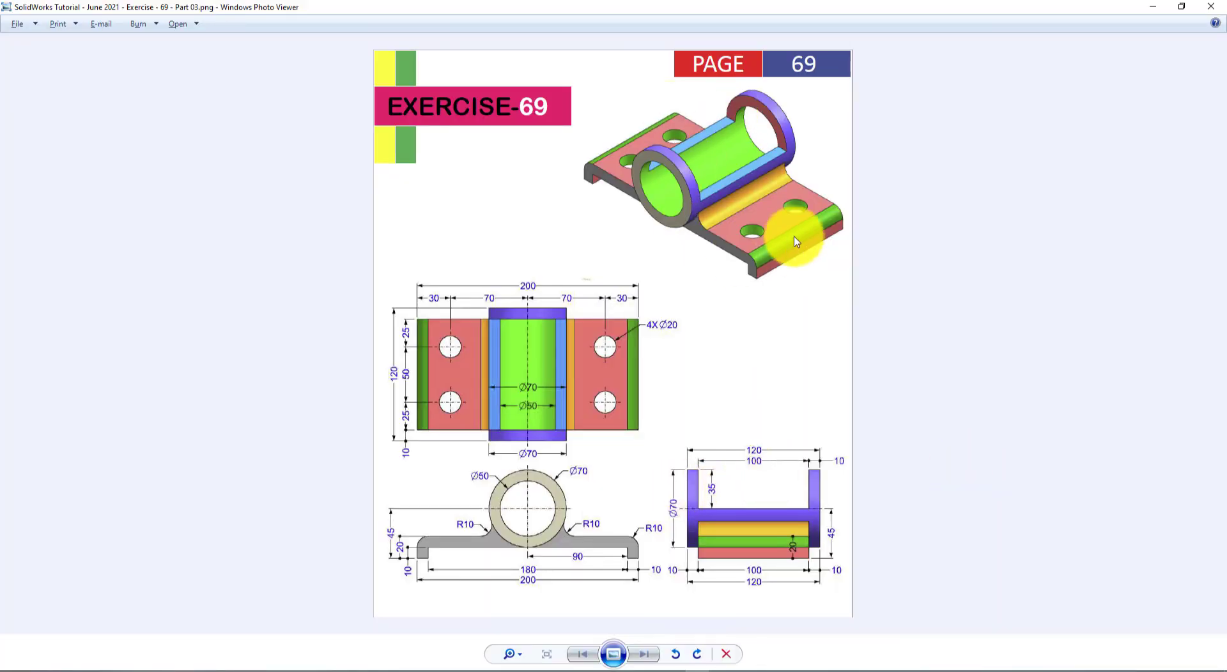
{"action": "key", "text": "alt+Tab"}
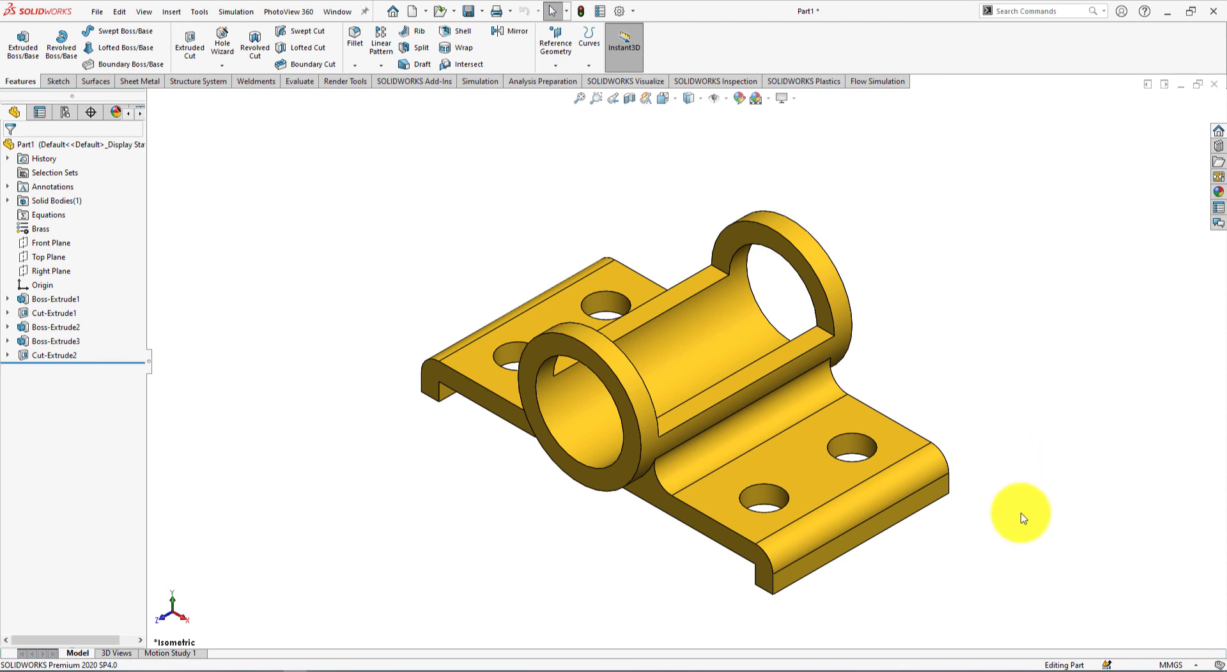
Step: Create a Rotate Model animation lasting 10 seconds in Motion Study 1 with the Animation Wizard and play it from the start
{"action": "left_click", "coordinate": [179, 653]}
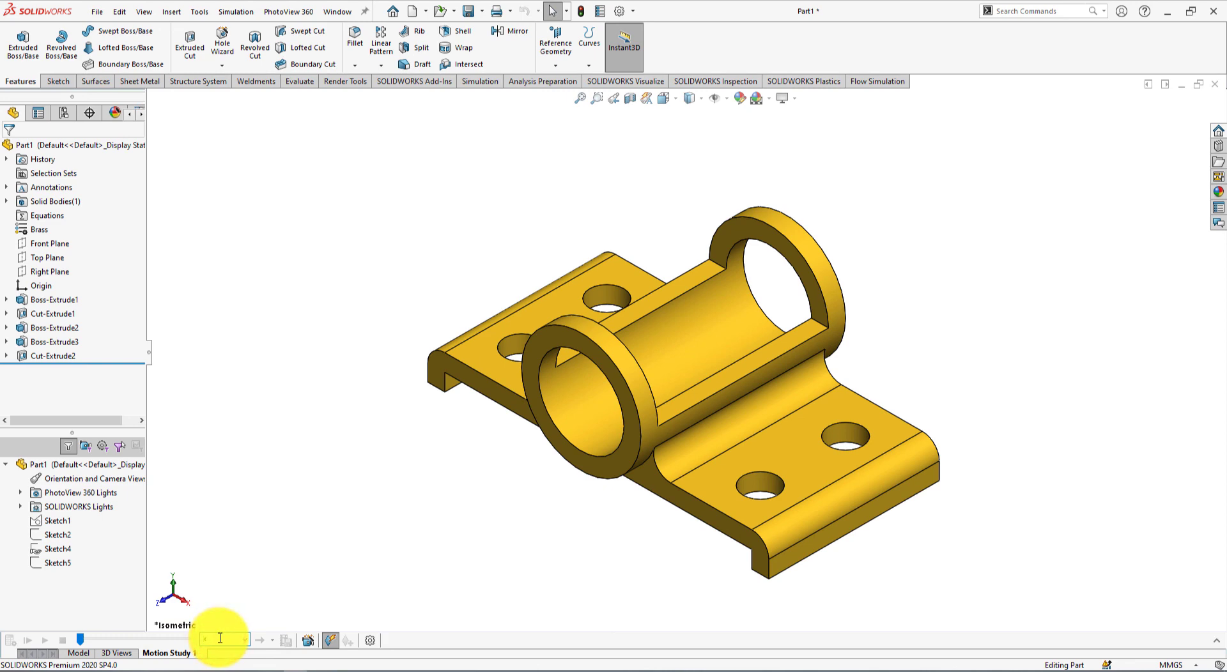
{"action": "left_click", "coordinate": [309, 641]}
{"action": "left_click_drag", "start_coordinate": [588, 186], "coordinate": [153, 127]}
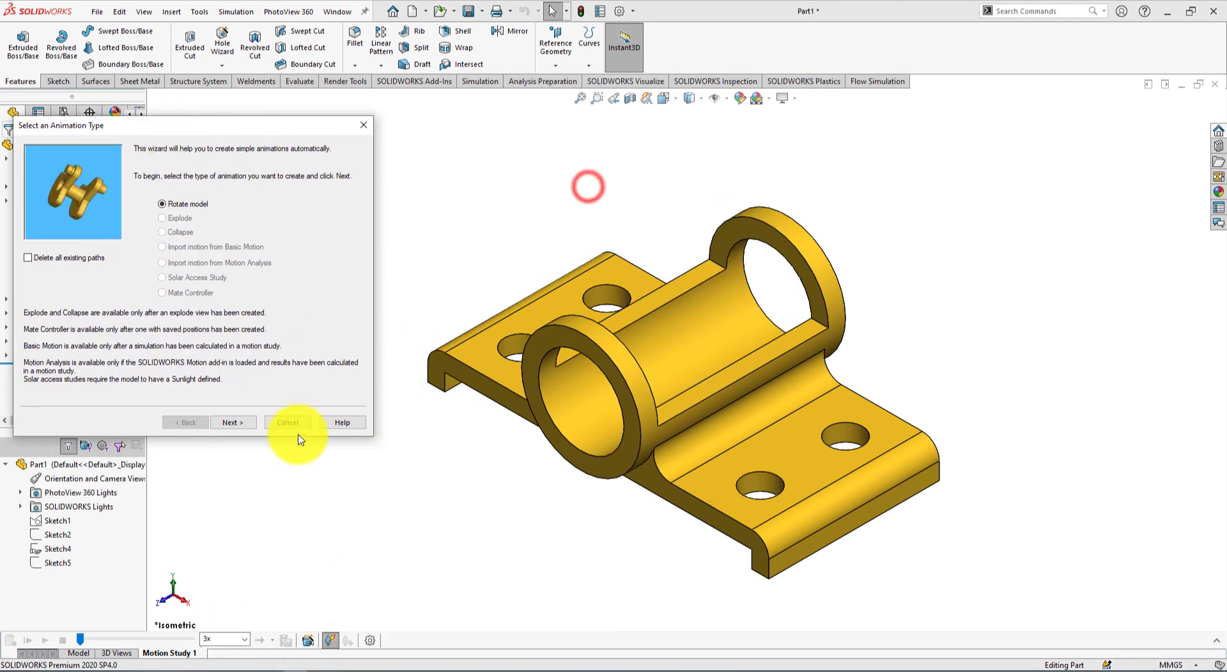
{"action": "left_click", "coordinate": [230, 423]}
{"action": "left_click", "coordinate": [230, 423]}
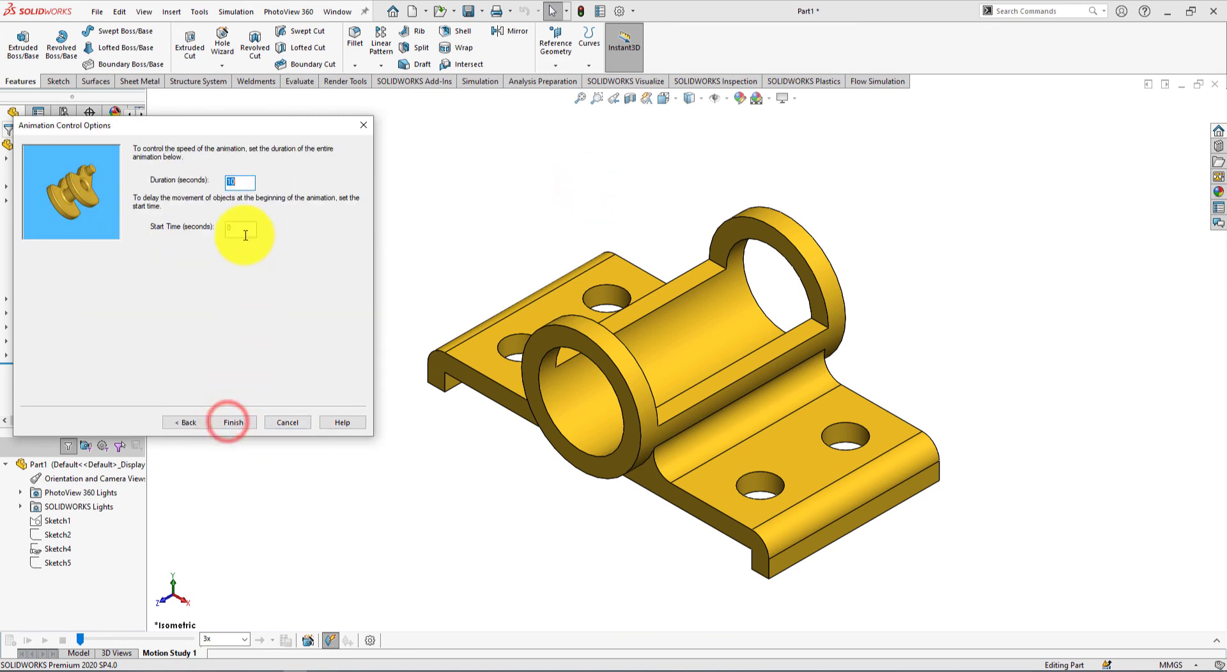
{"action": "left_click", "coordinate": [237, 423]}
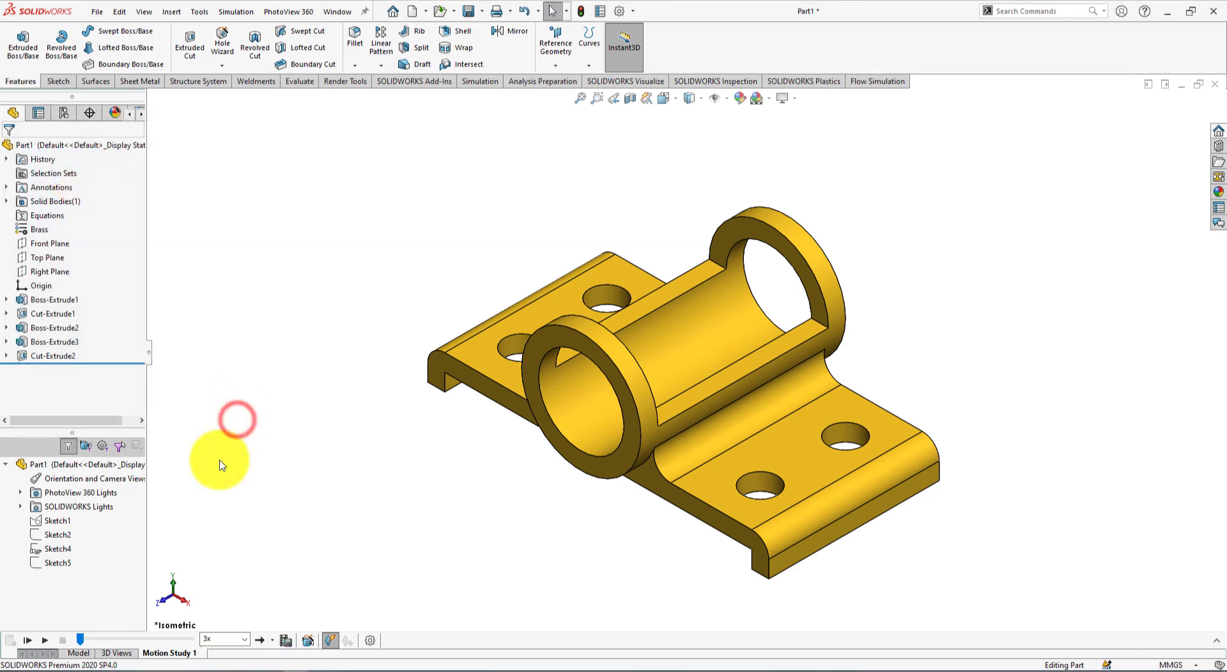
{"action": "left_click", "coordinate": [28, 641]}
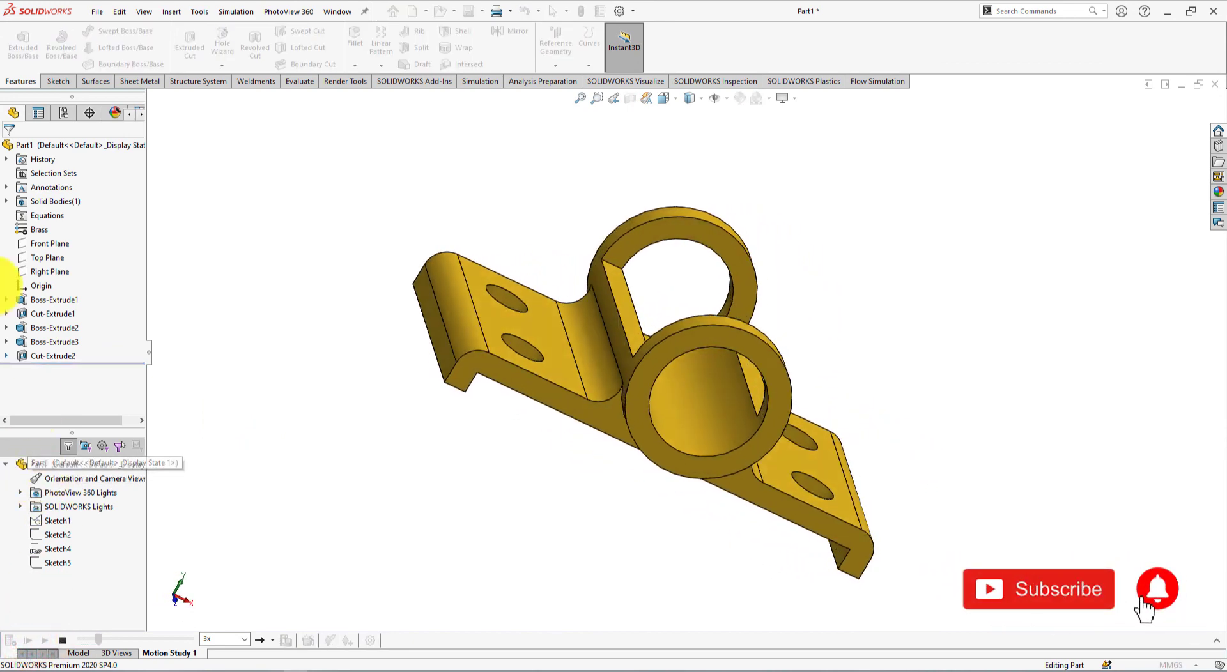